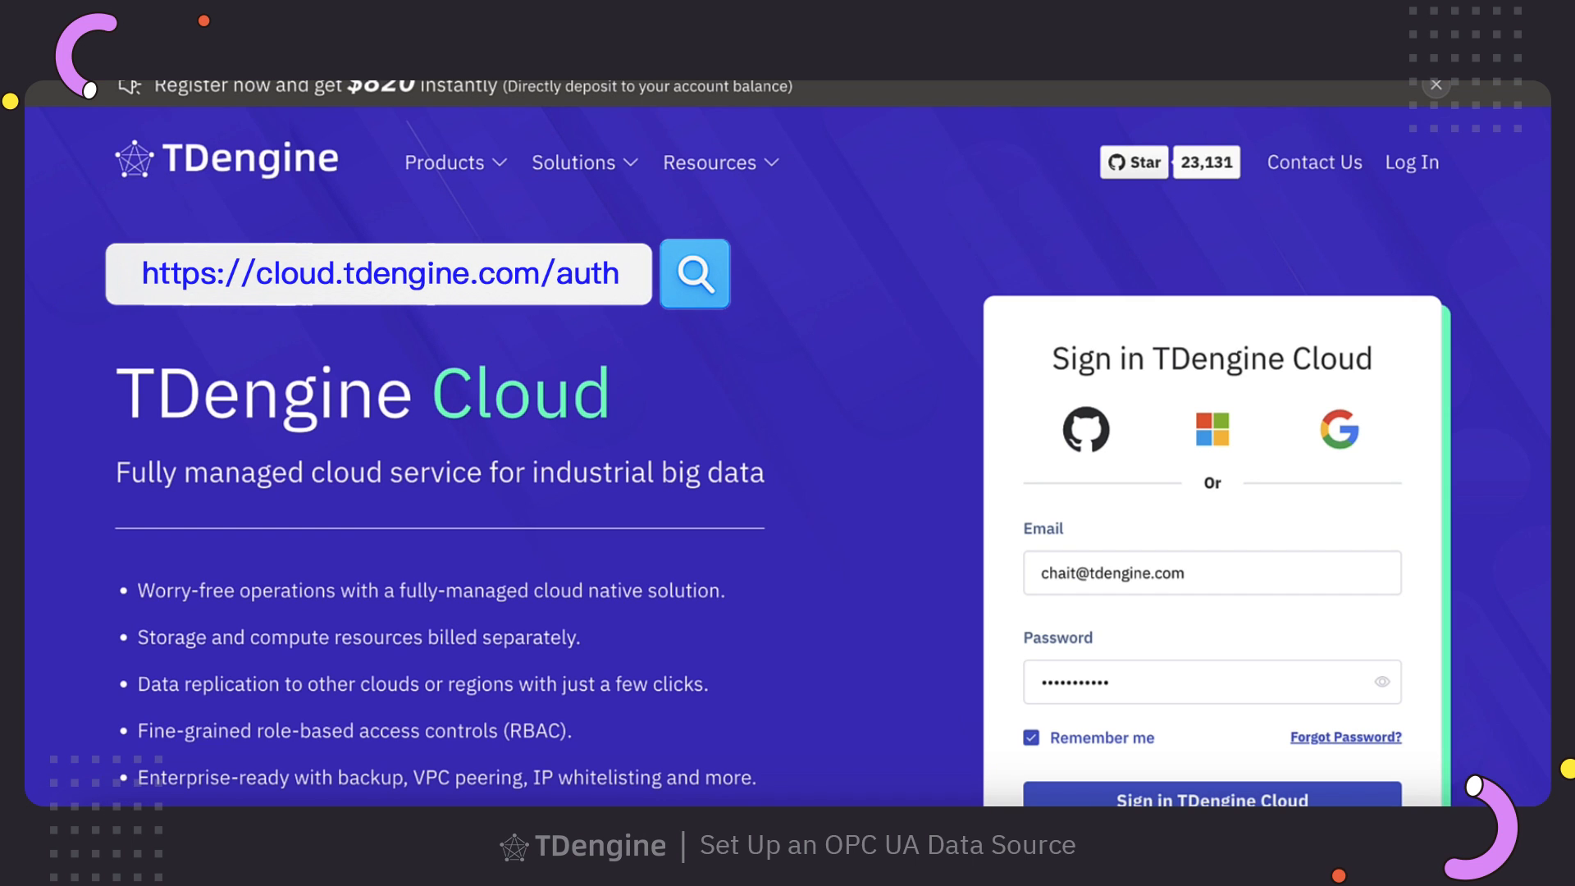
- Sign in to TDengine Cloud with the prefilled credentials and start adding a new data source under Data In
{"action": "left_click", "coordinate": [1199, 798]}
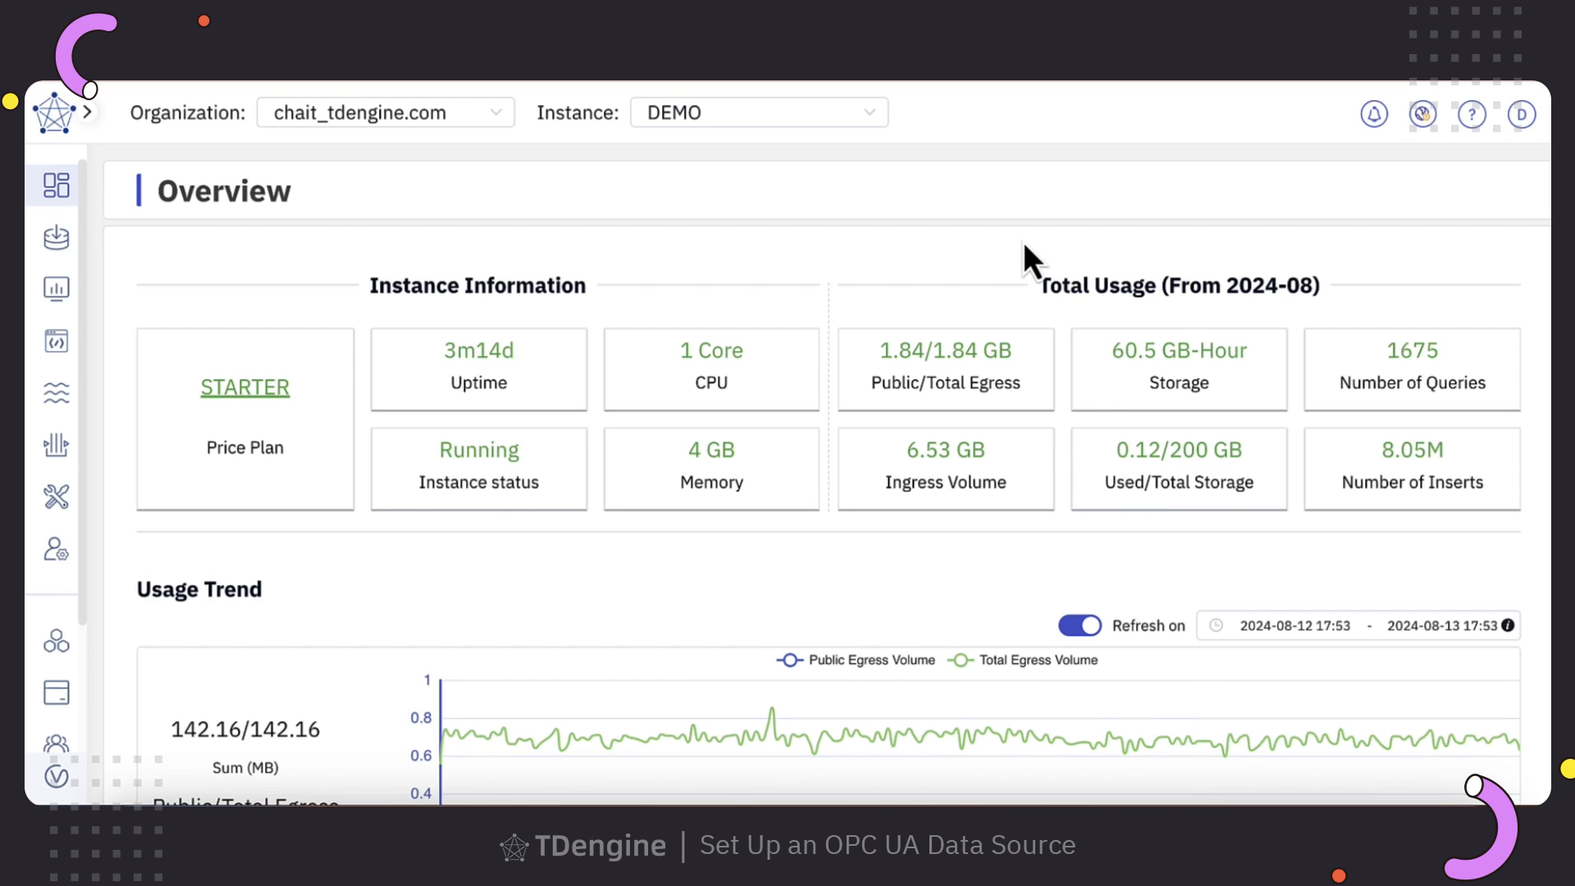
{"action": "left_click", "coordinate": [56, 239]}
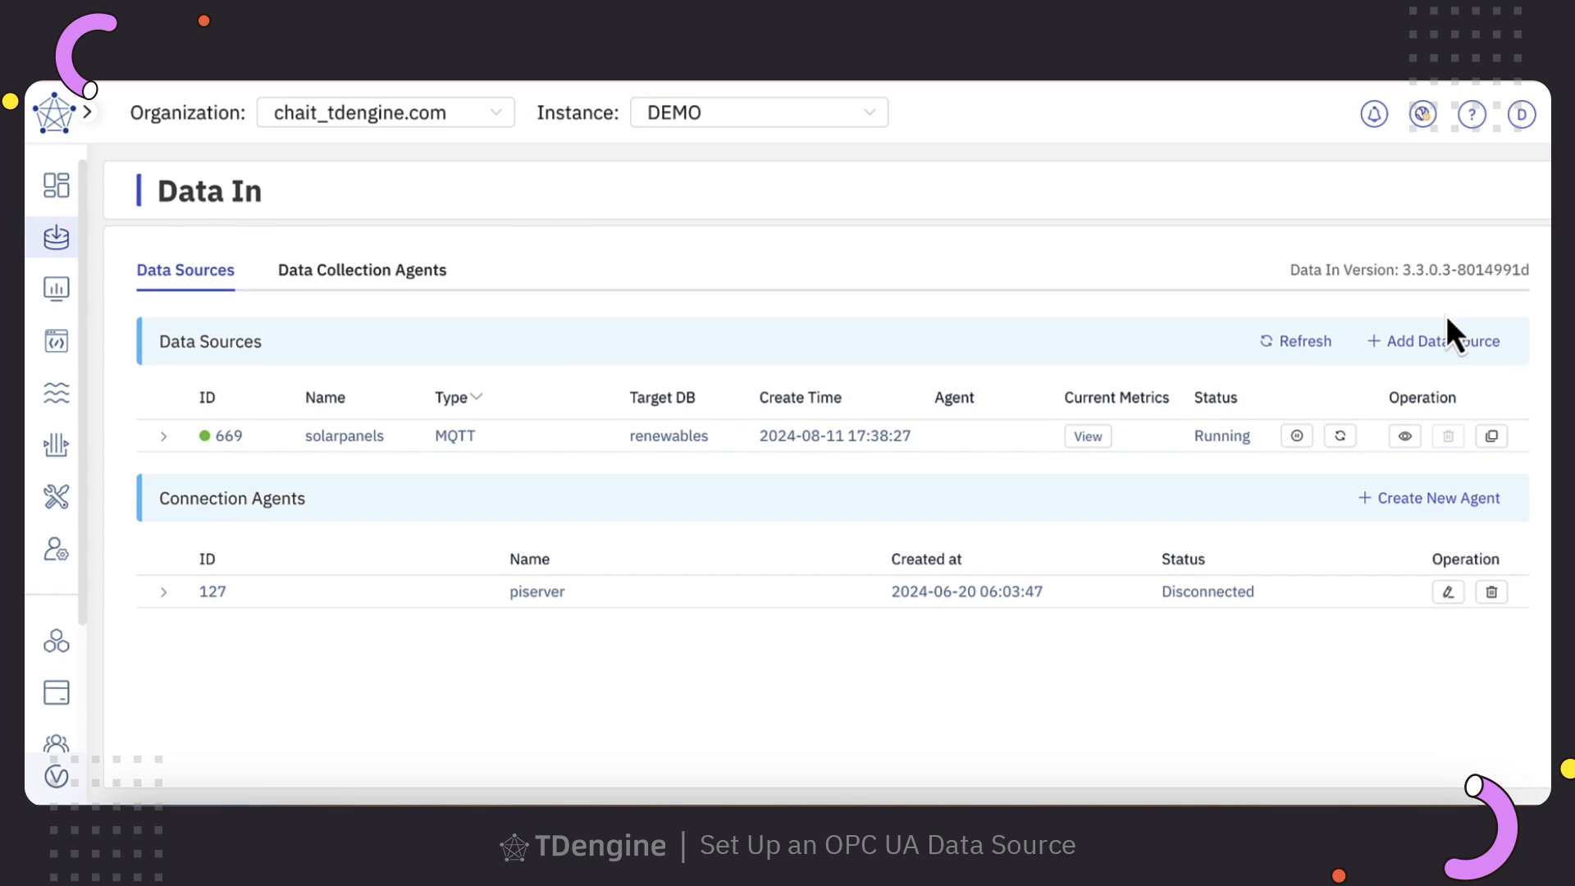
{"action": "left_click", "coordinate": [1406, 345]}
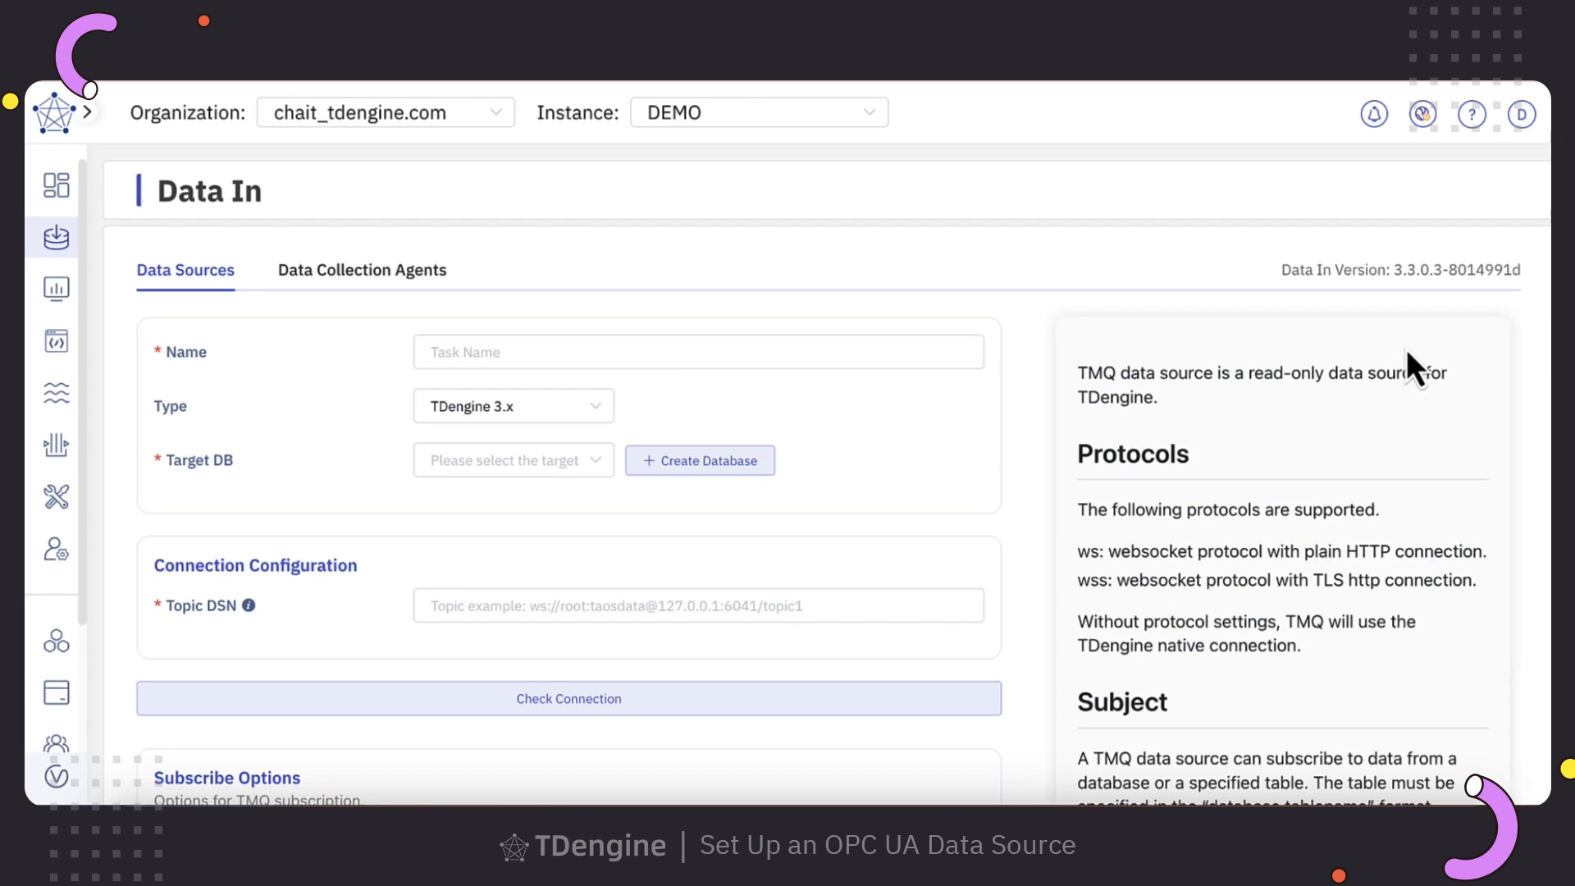
{"action": "left_click", "coordinate": [492, 355]}
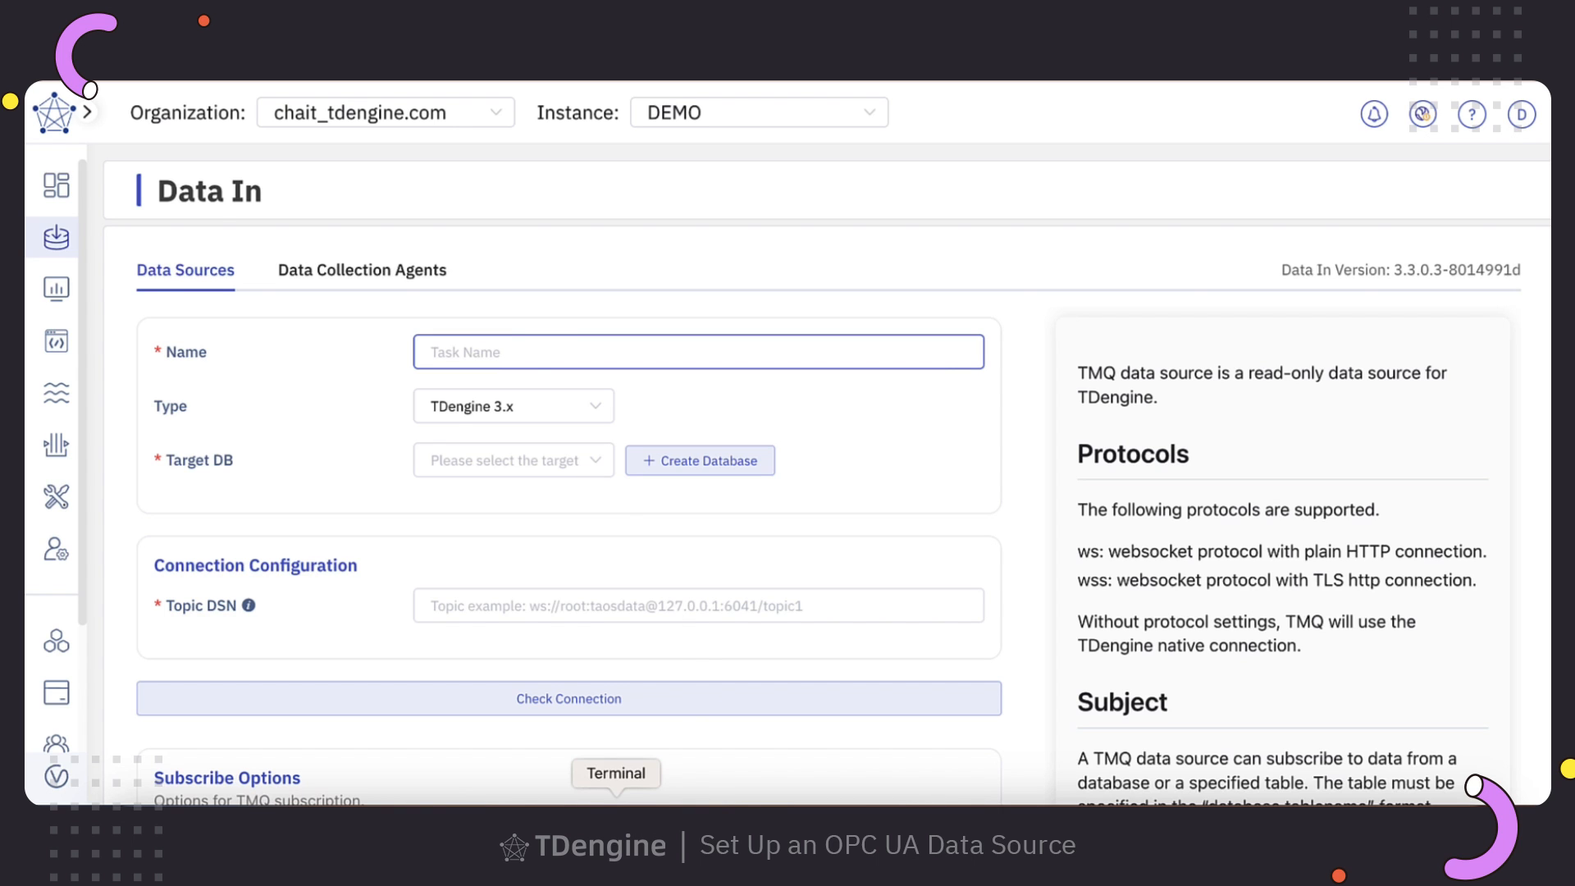
- Switch to Terminal and check the tdform2 host for a running Prosys OPC UA simulation server with "ps -ef | grep java"
{"action": "left_click", "coordinate": [616, 797]}
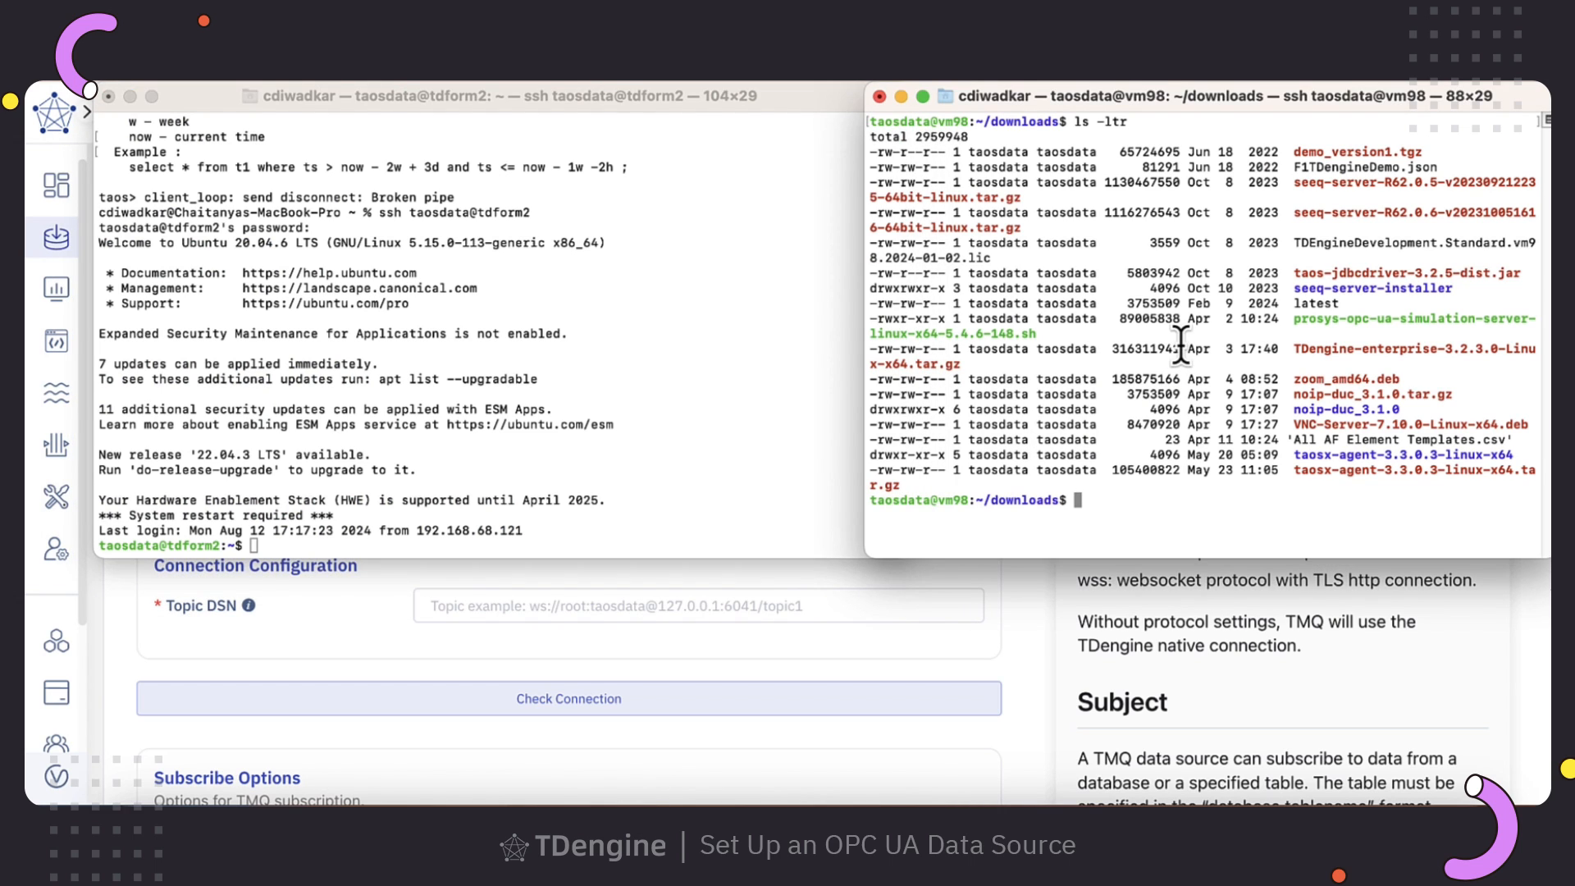
{"action": "left_click", "coordinate": [553, 377]}
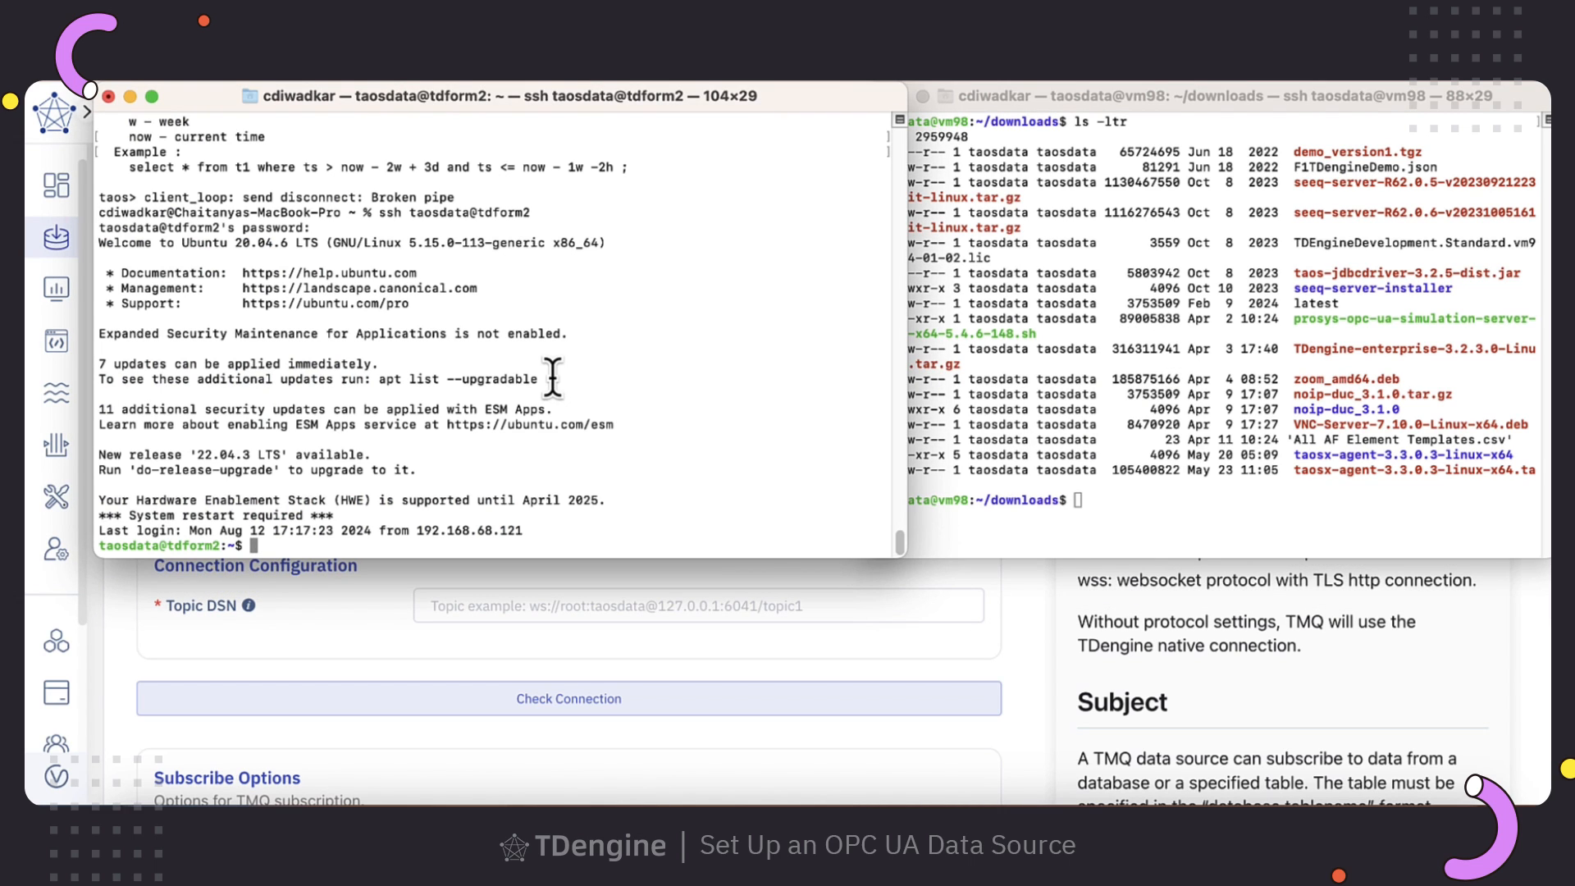
{"action": "type", "text": "ps -ef | grep java"}
{"action": "key", "text": "Return"}
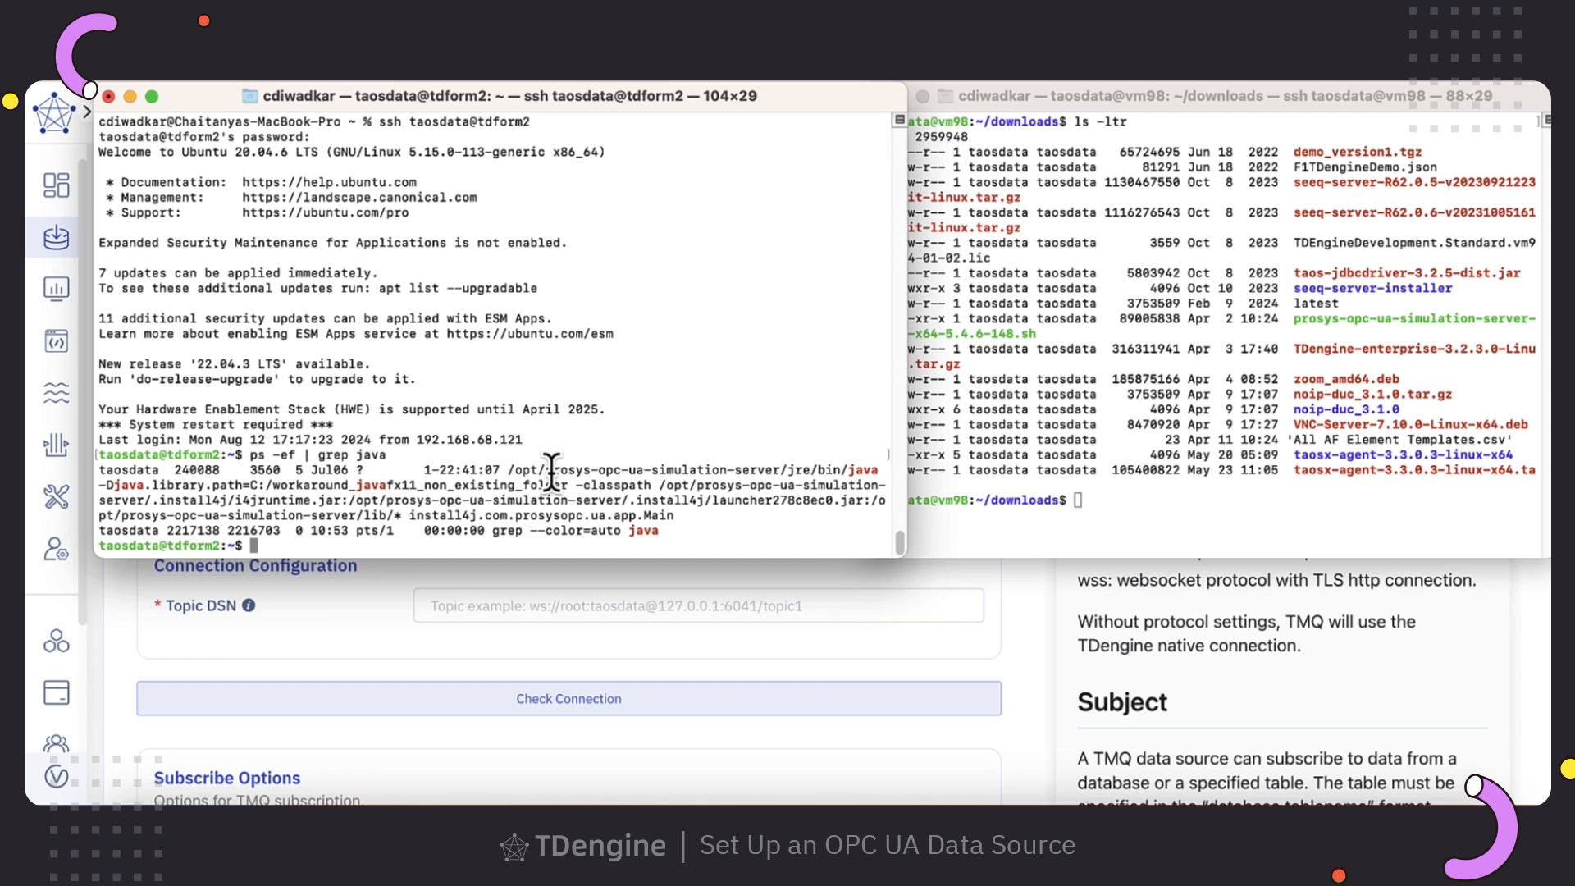
{"action": "left_click_drag", "start_coordinate": [545, 469], "coordinate": [586, 468]}
{"action": "left_click_drag", "start_coordinate": [589, 469], "coordinate": [592, 469]}
{"action": "left_click", "coordinate": [1095, 389]}
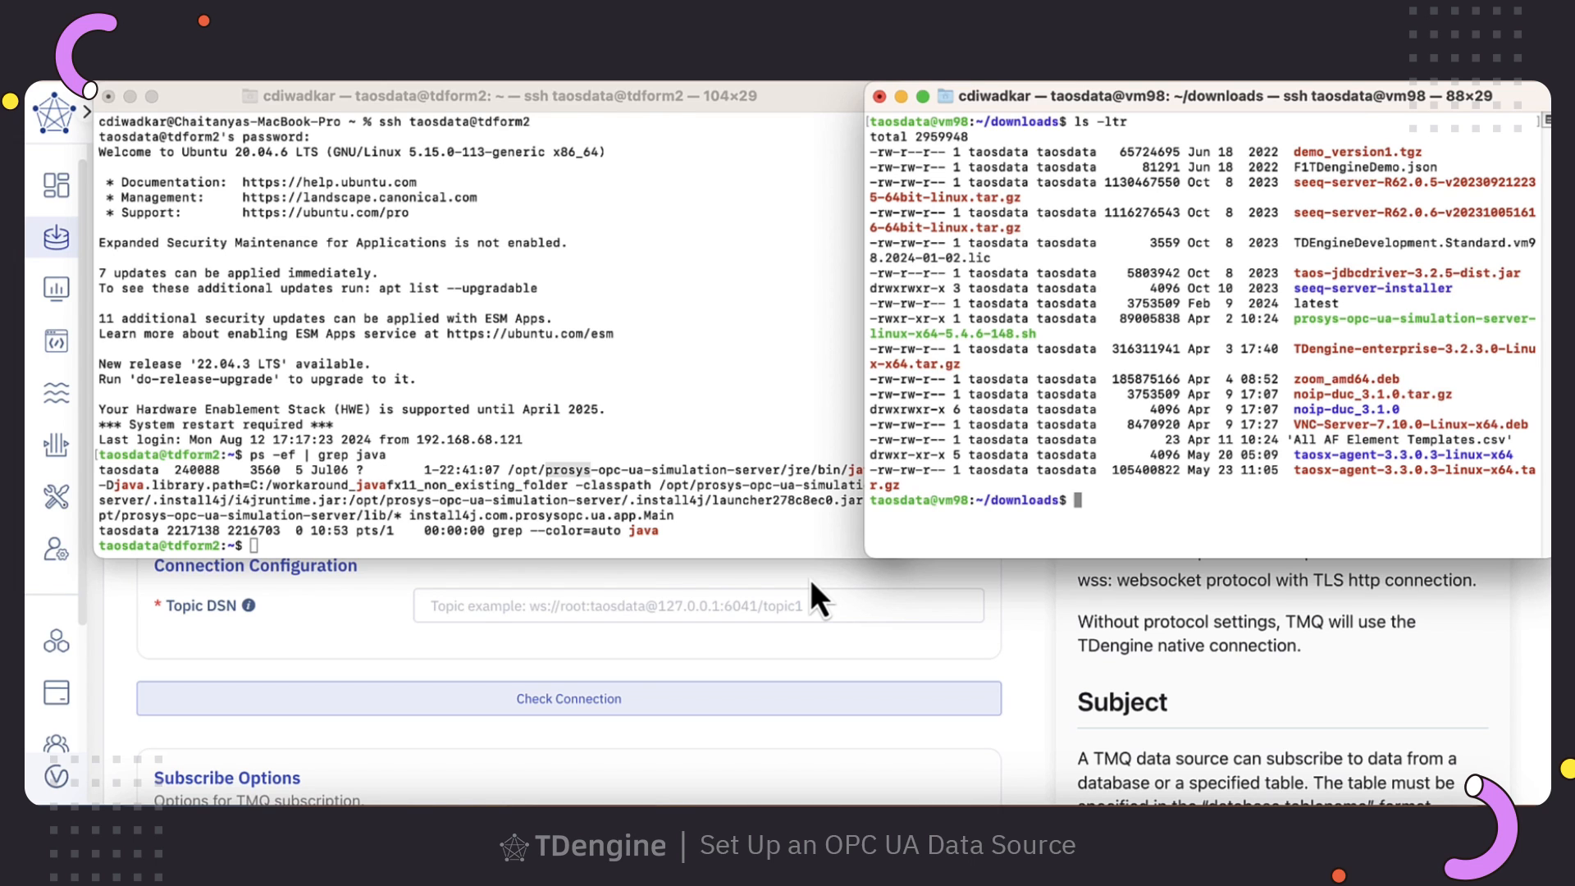
- Back in the TDengine Cloud form, name the data source opcsolar and set its type to OPC-UA, accepting the connector cost
{"action": "left_click", "coordinate": [474, 343]}
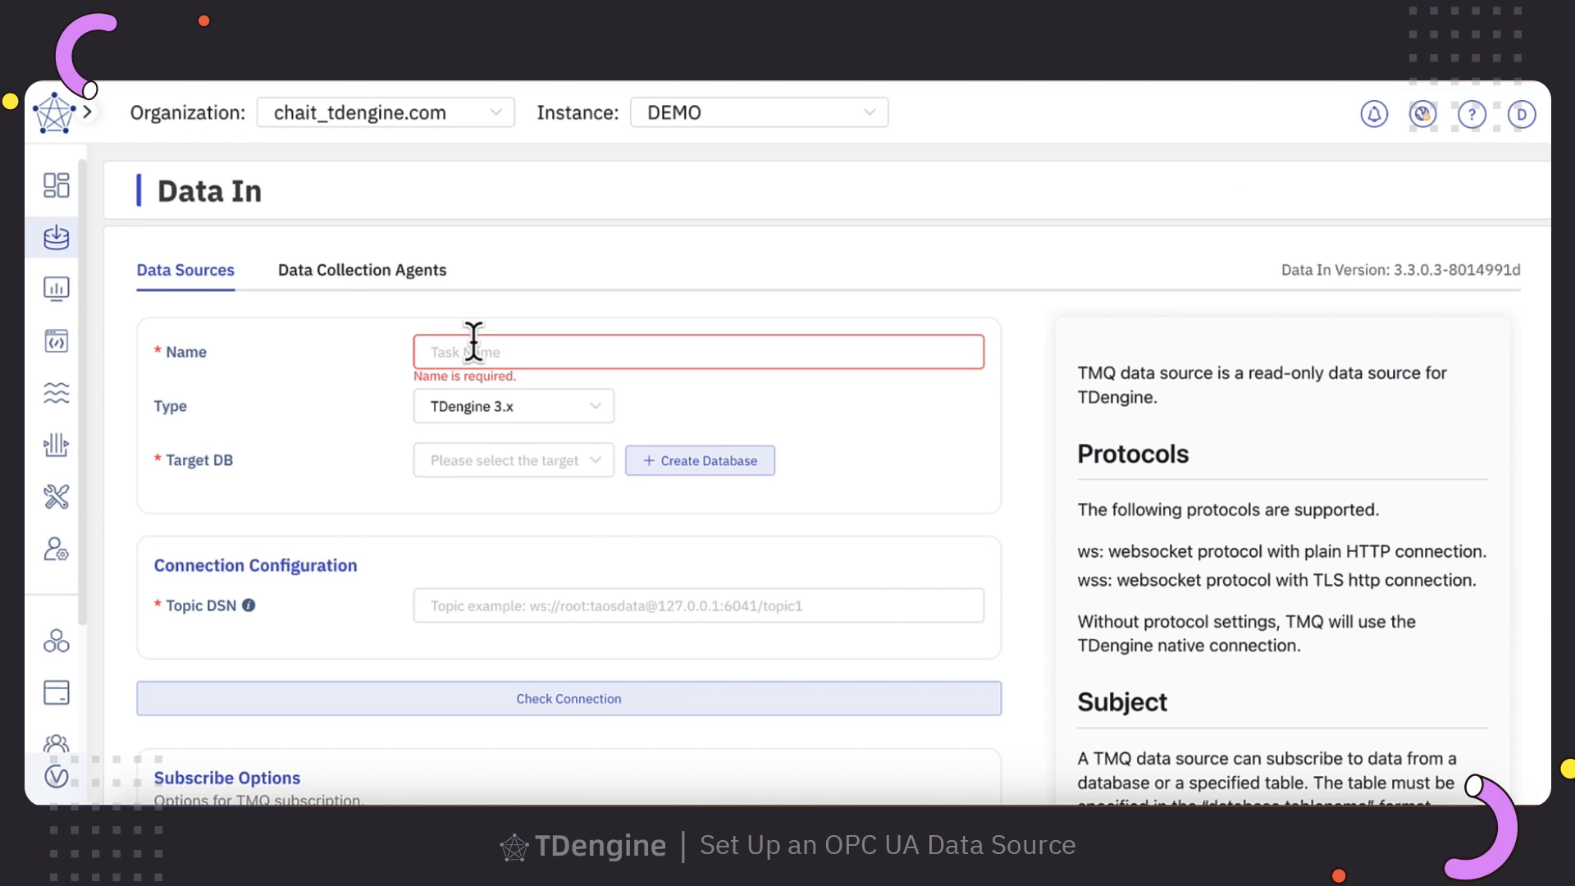
{"action": "type", "text": "opcsolar"}
{"action": "left_click", "coordinate": [514, 413]}
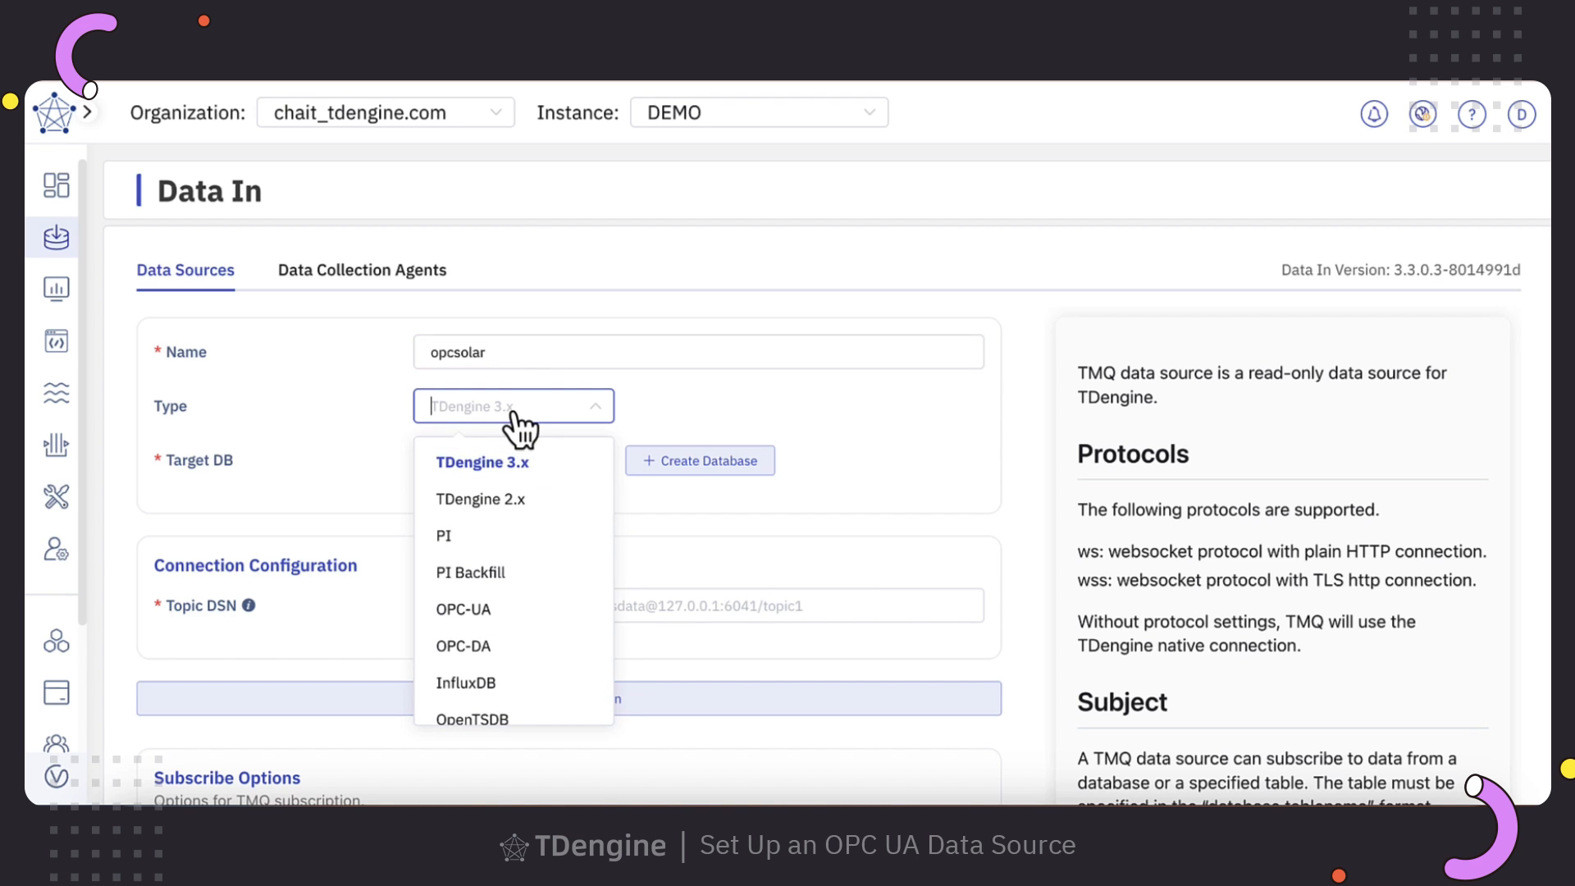
{"action": "left_click", "coordinate": [494, 612]}
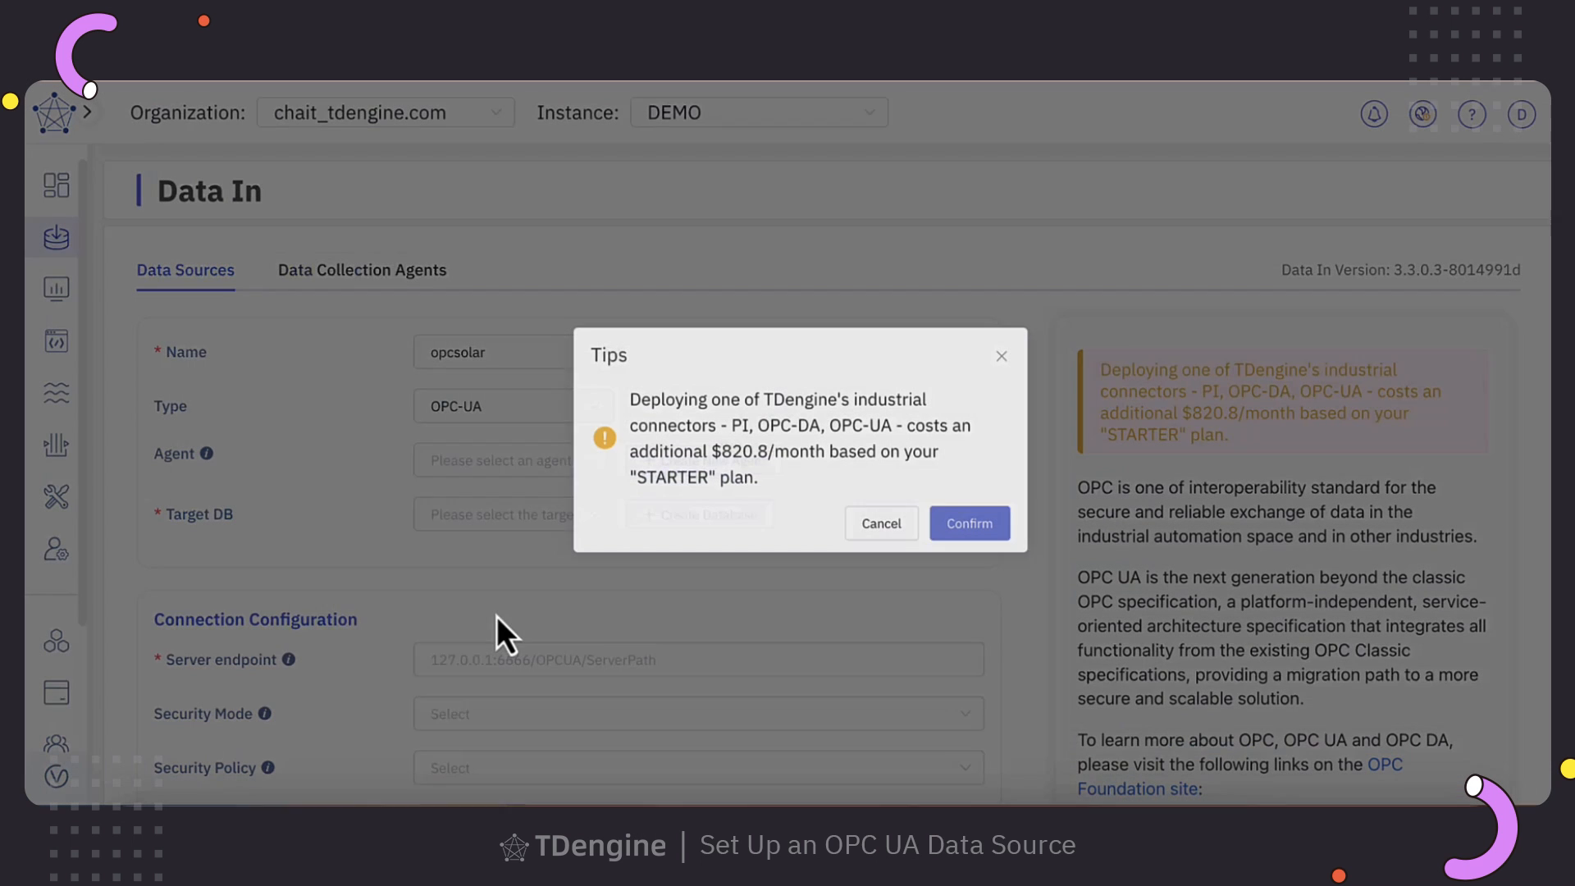
{"action": "left_click", "coordinate": [972, 528]}
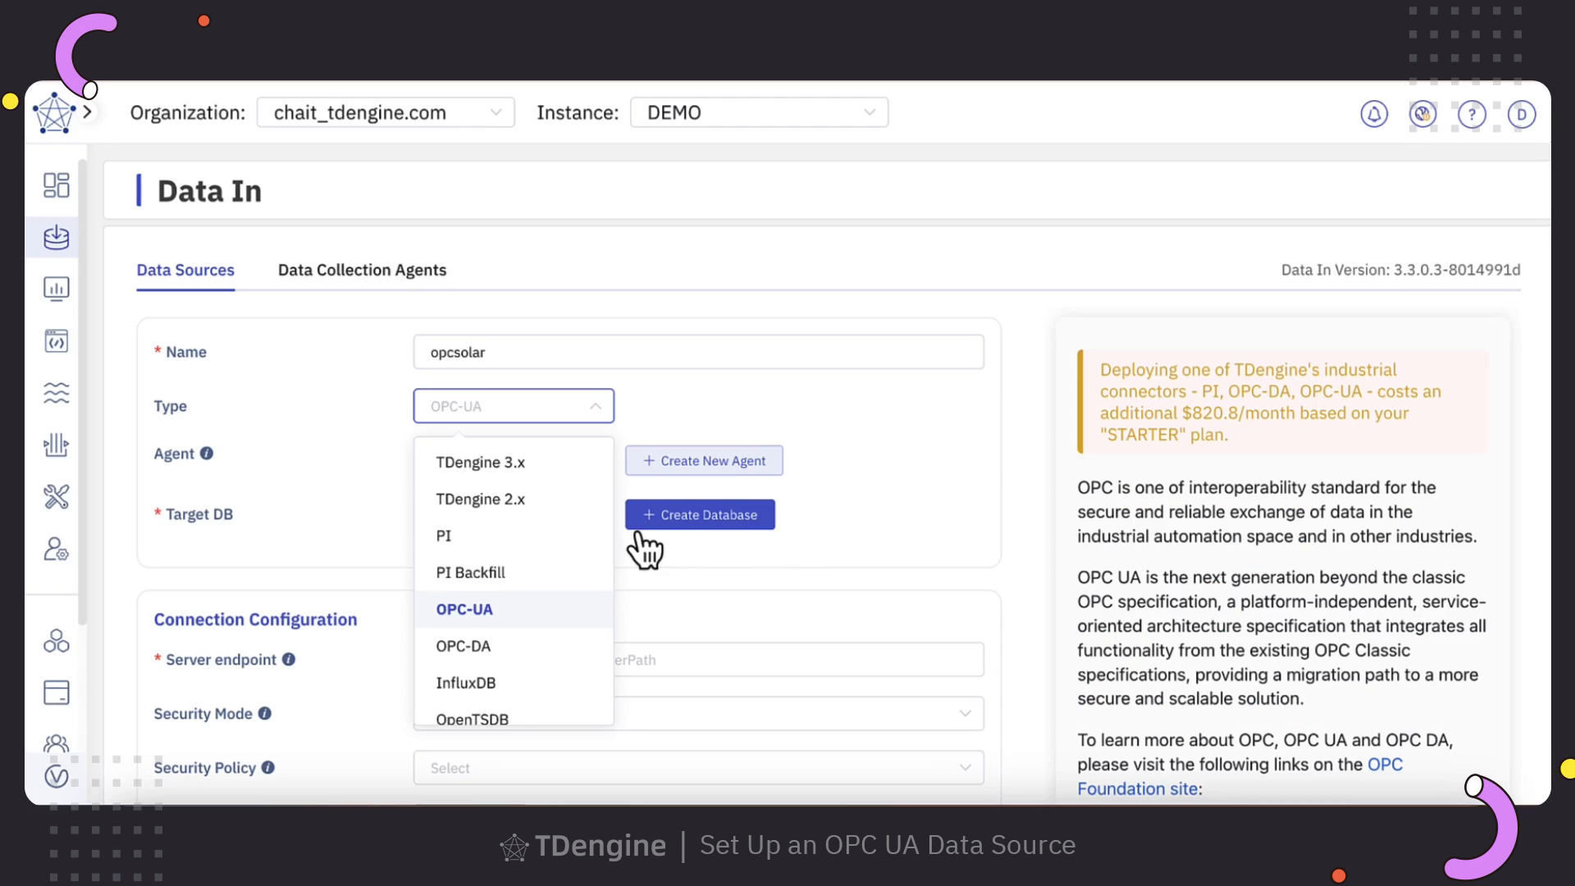
{"action": "left_click", "coordinate": [498, 612]}
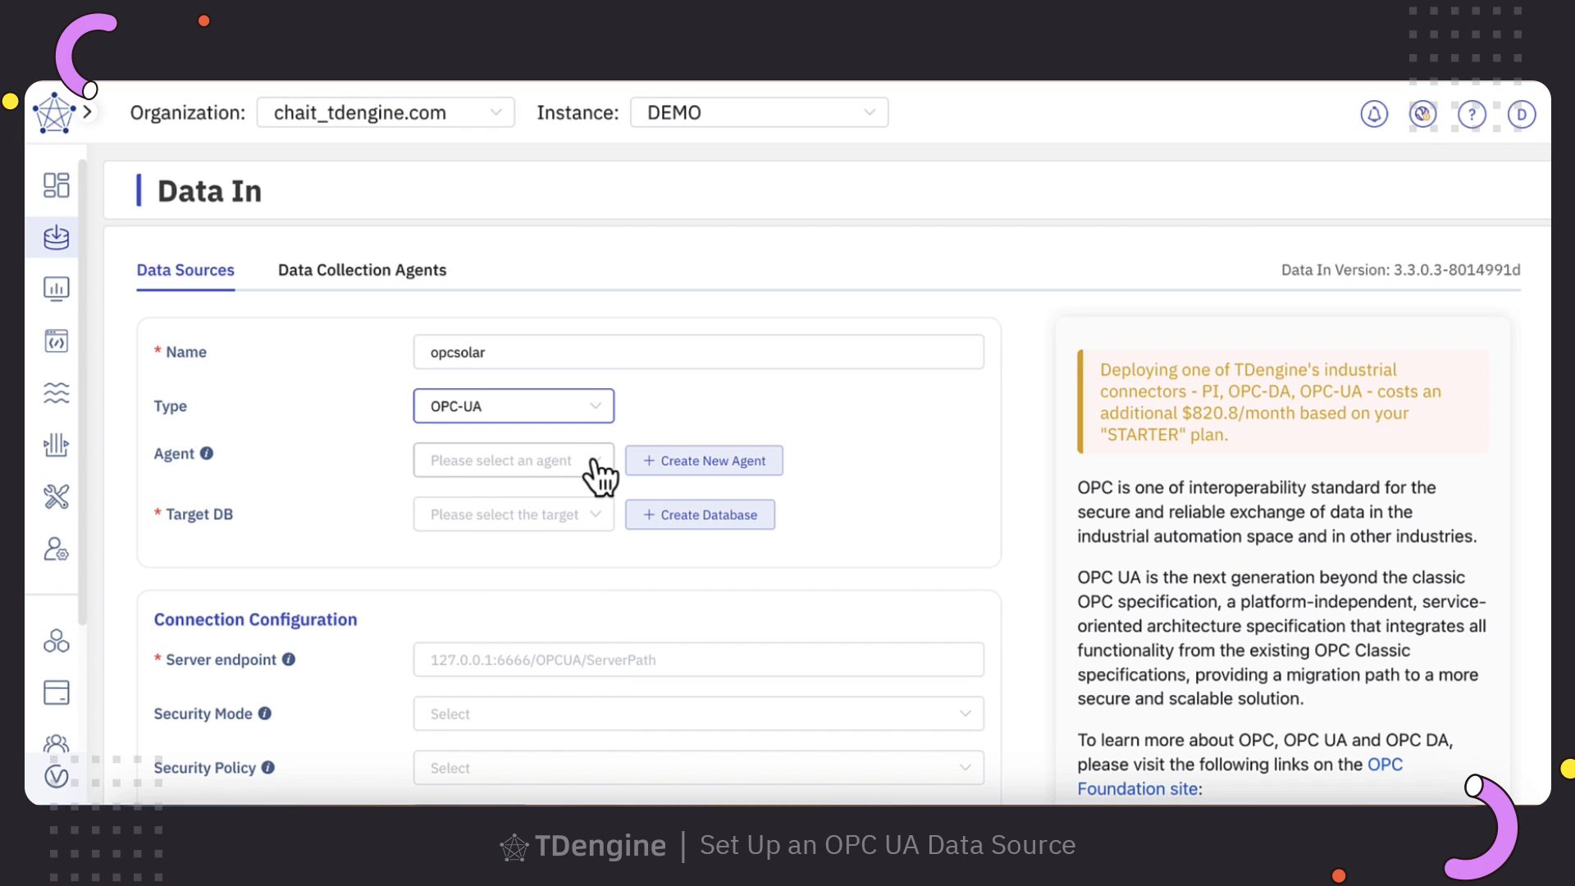
- Check the existing agents for the data source and start creating a new agent
{"action": "left_click", "coordinate": [532, 461]}
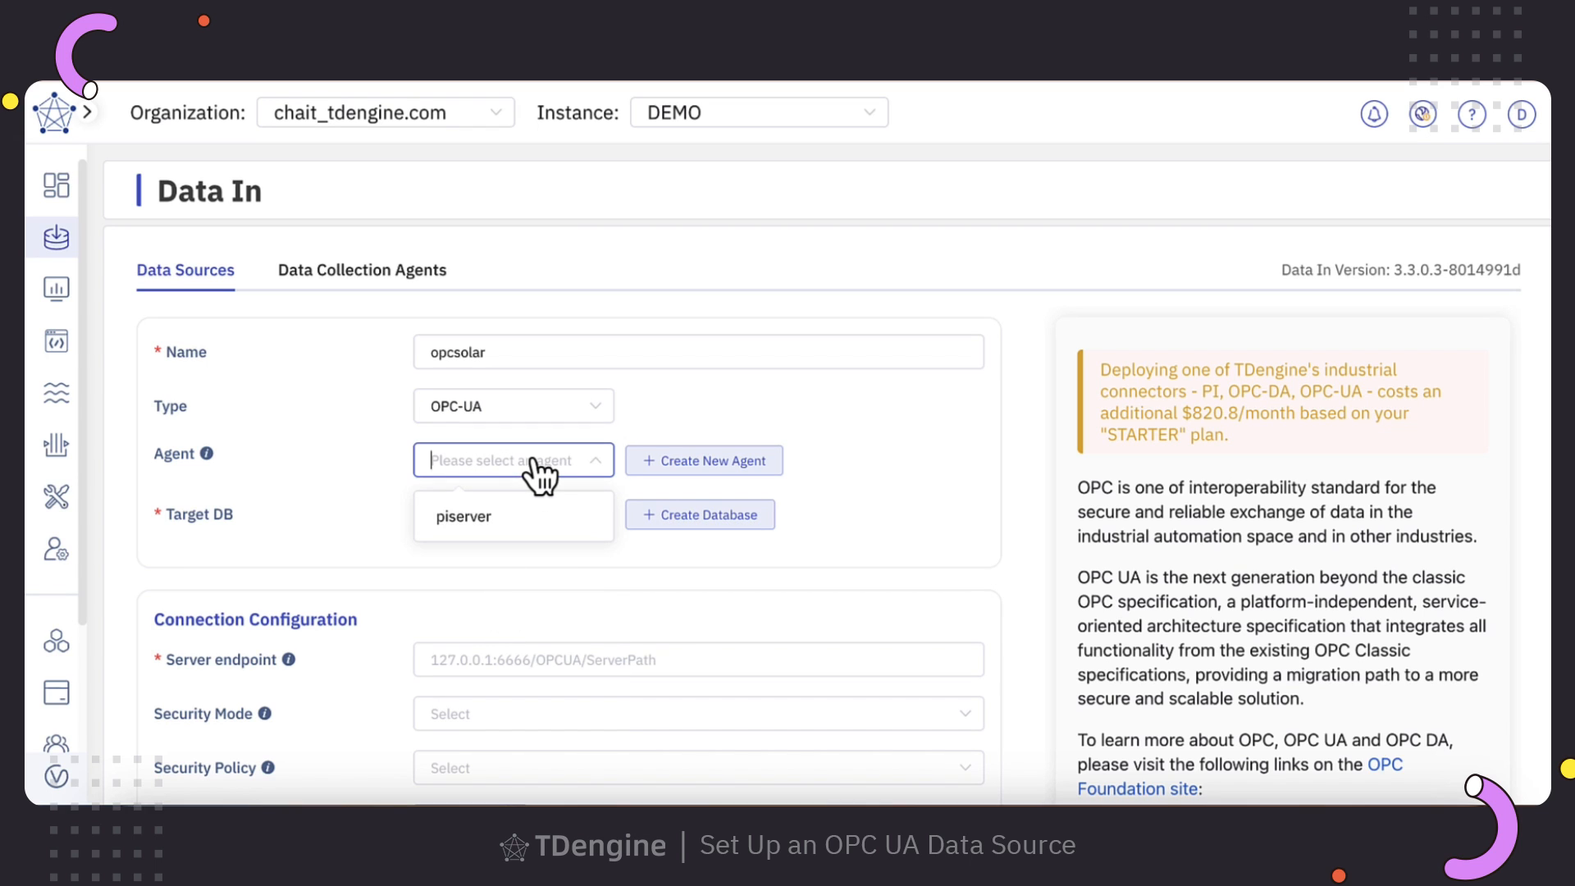
{"action": "left_click", "coordinate": [668, 396]}
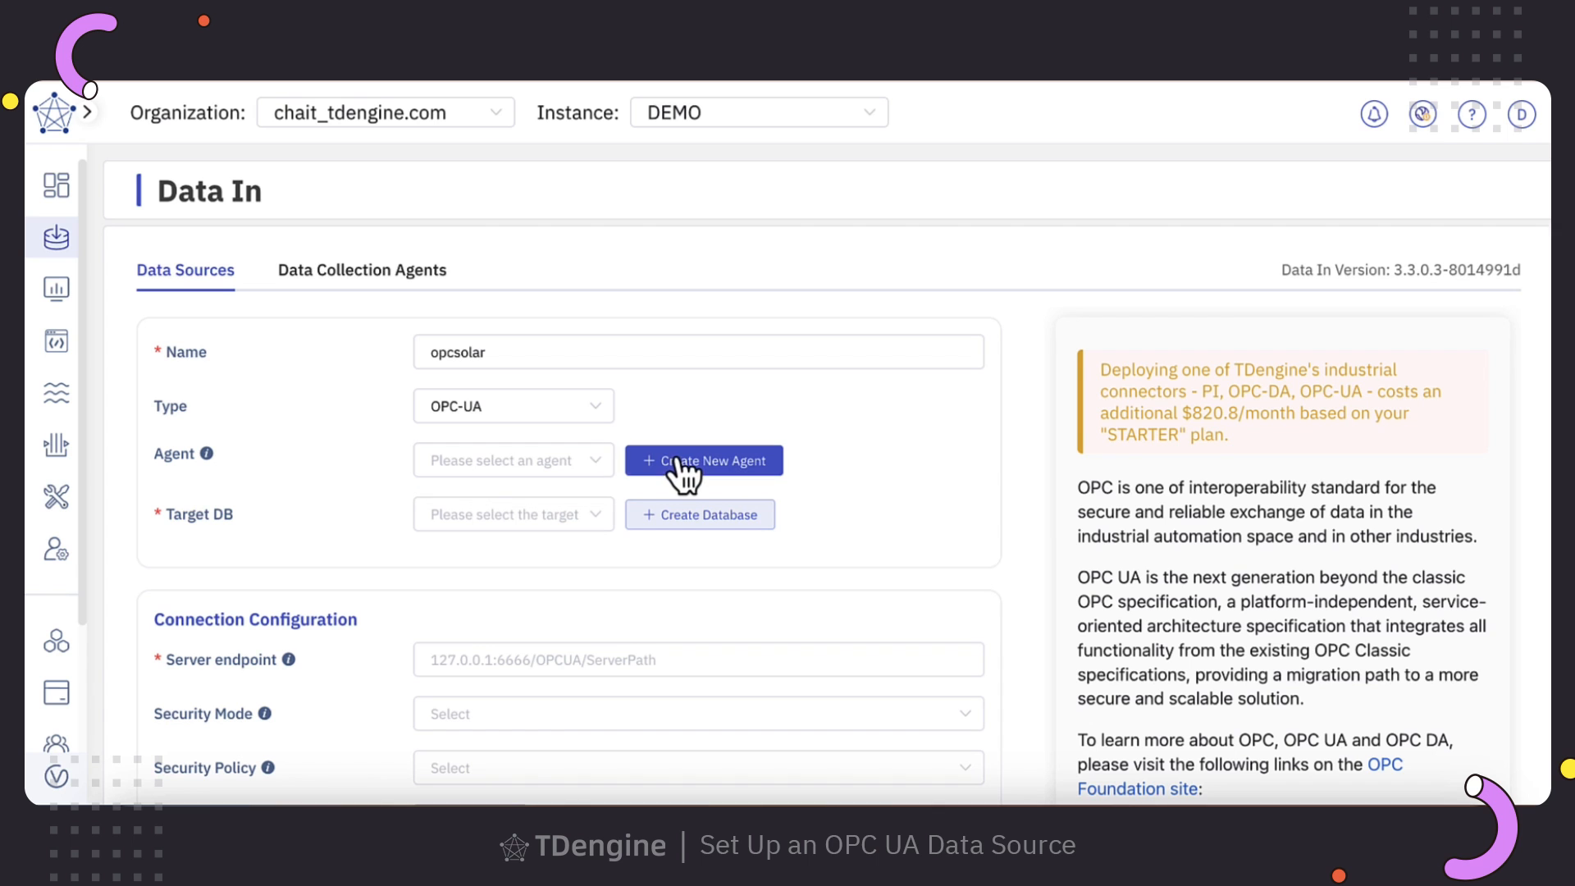
{"action": "left_click", "coordinate": [678, 462]}
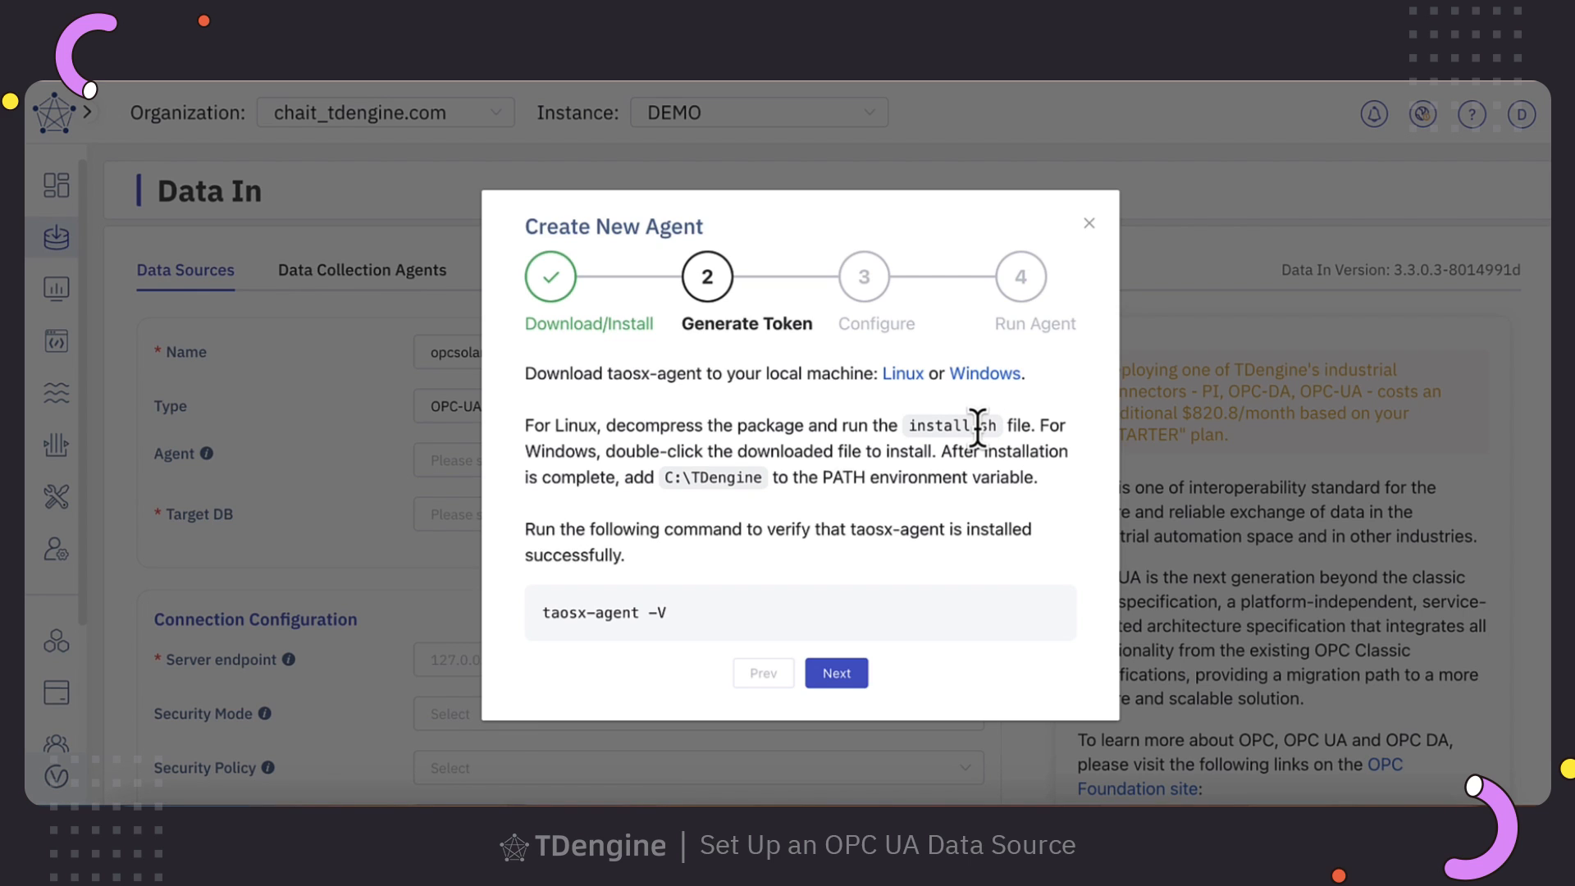
- Switch to Terminal on vm98, change into the taosx-agent-3.3.0.3-linux-x64 folder and list its contents with "ls -ltr"
{"action": "left_click", "coordinate": [616, 819]}
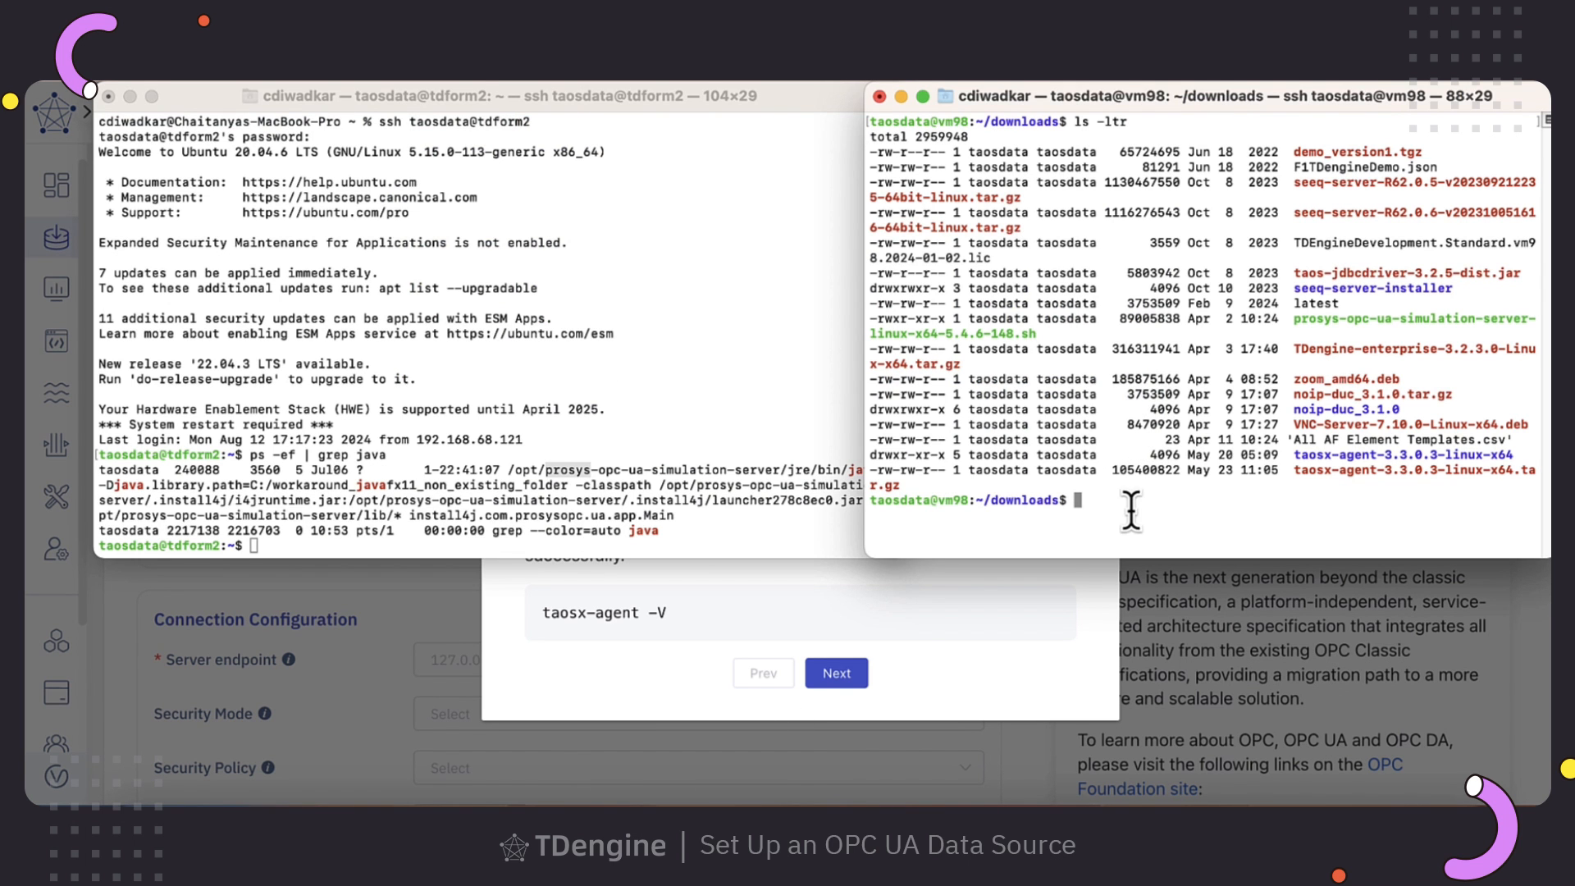
{"action": "double_click", "coordinate": [1317, 454]}
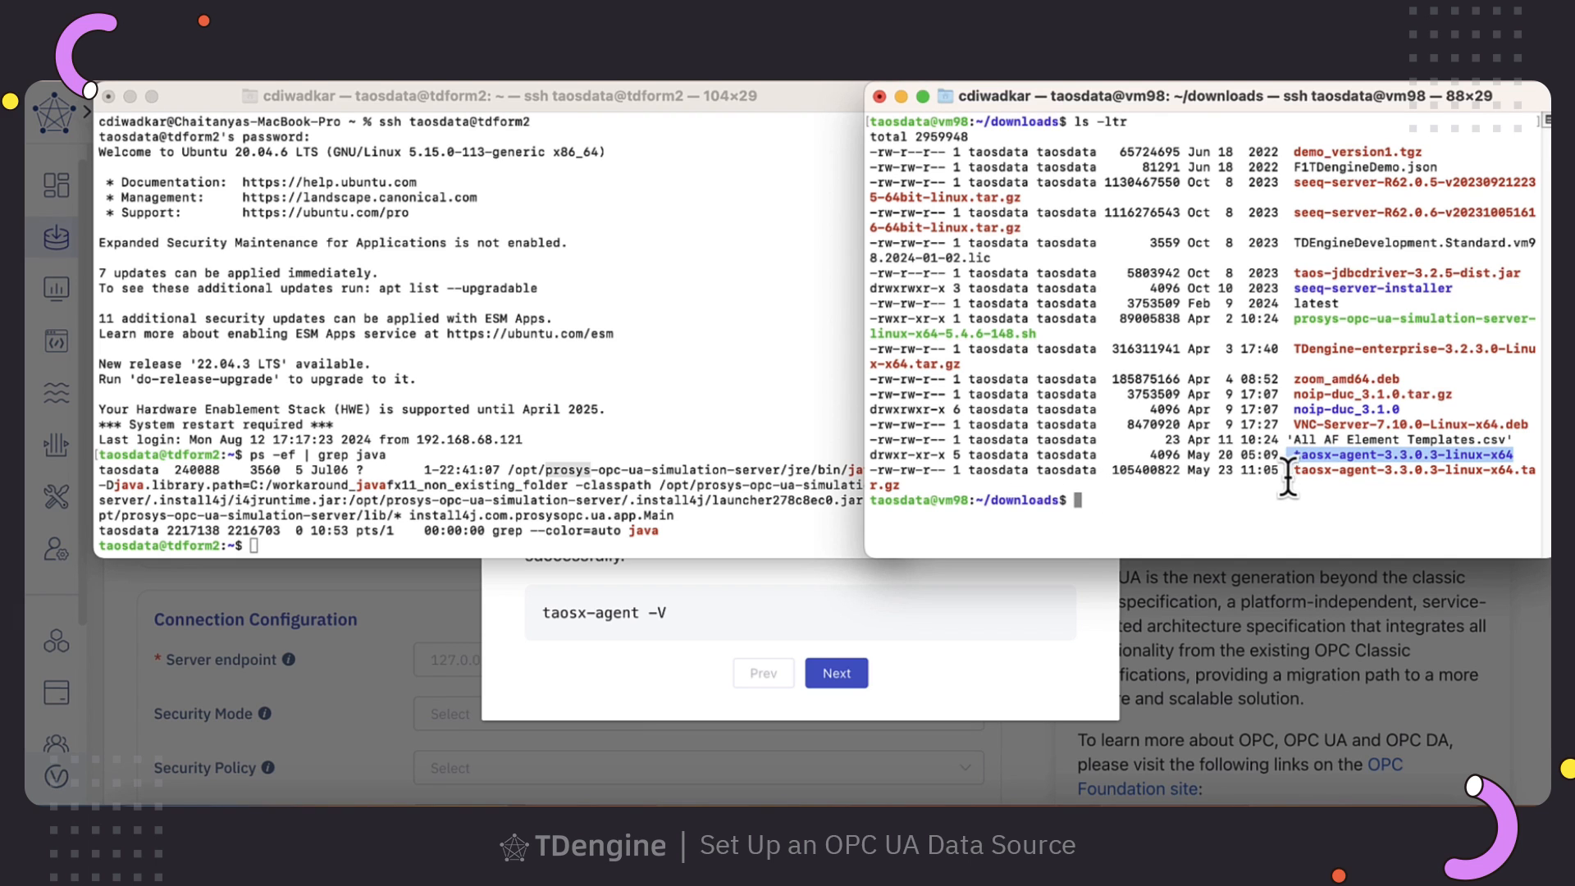
{"action": "left_click_drag", "start_coordinate": [1293, 471], "coordinate": [1414, 469]}
{"action": "left_click", "coordinate": [1074, 500]}
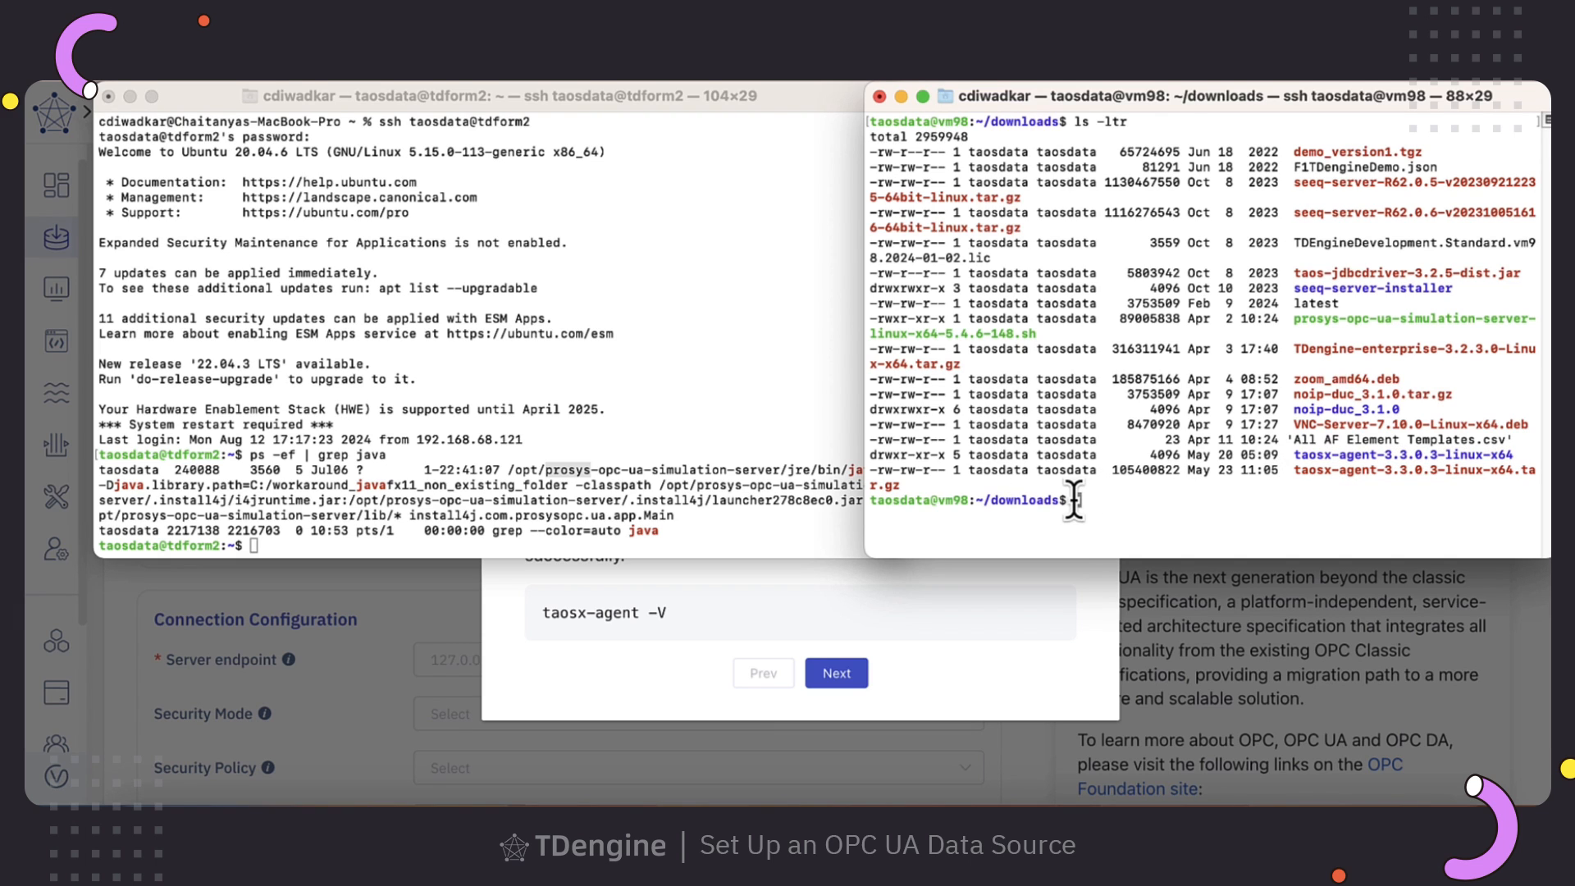
{"action": "type", "text": "cd d"}
{"action": "key", "text": "BackSpace"}
{"action": "type", "text": "taosx-ag"}
{"action": "key", "text": "Tab"}
{"action": "key", "text": "Return"}
{"action": "type", "text": "ls -ltr"}
{"action": "key", "text": "Return"}
- Install the agent by running "sudo ./install.sh"
{"action": "type", "text": "sudo "}
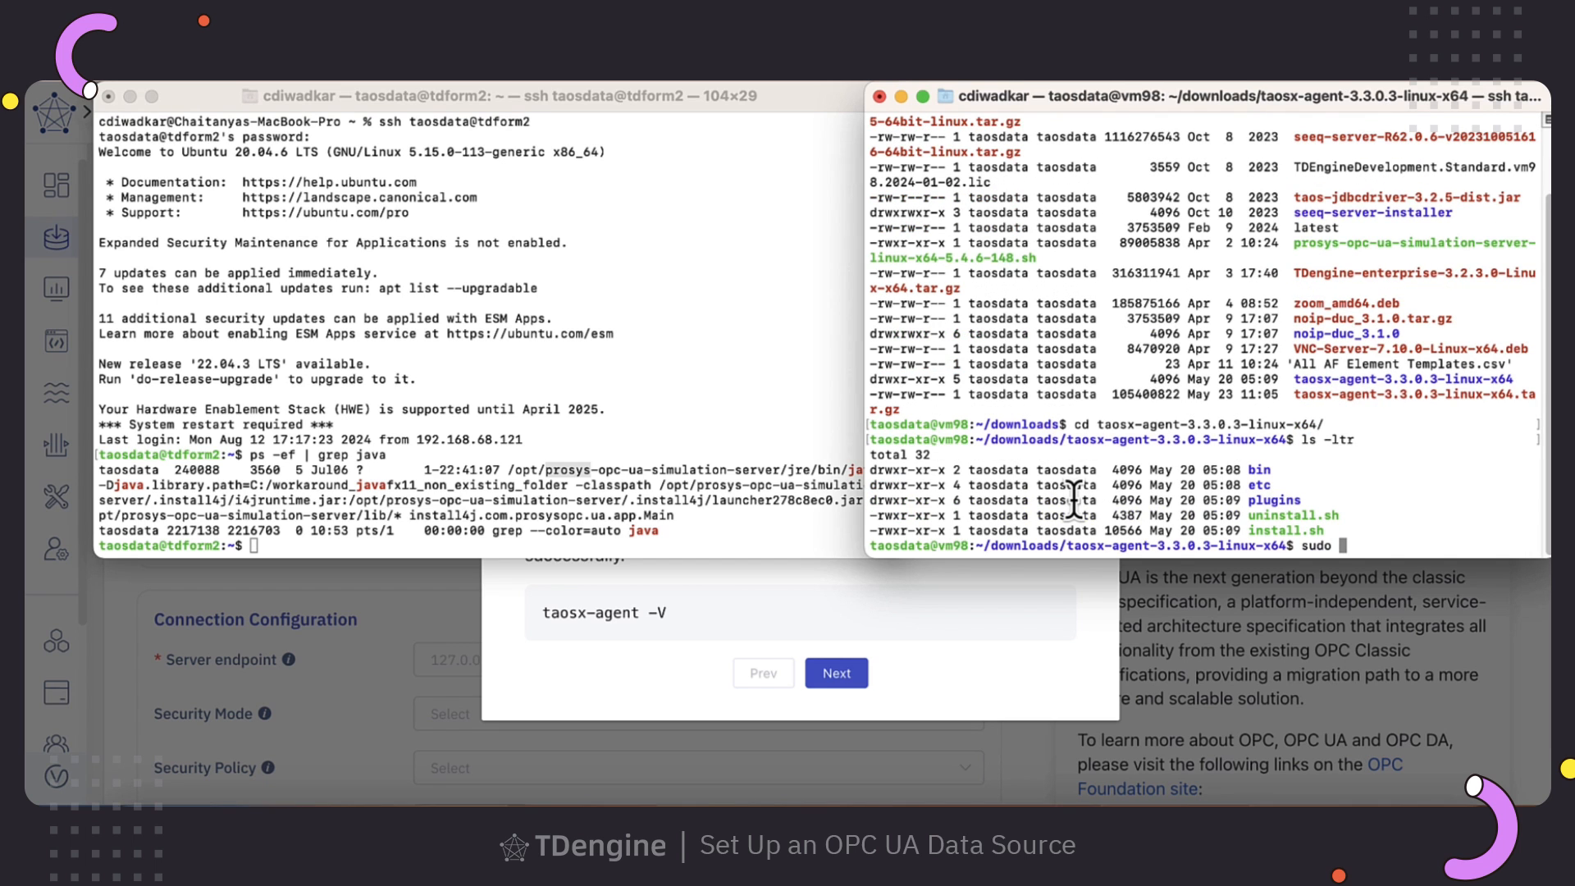
{"action": "type", "text": "./install.sh"}
{"action": "key", "text": "Return"}
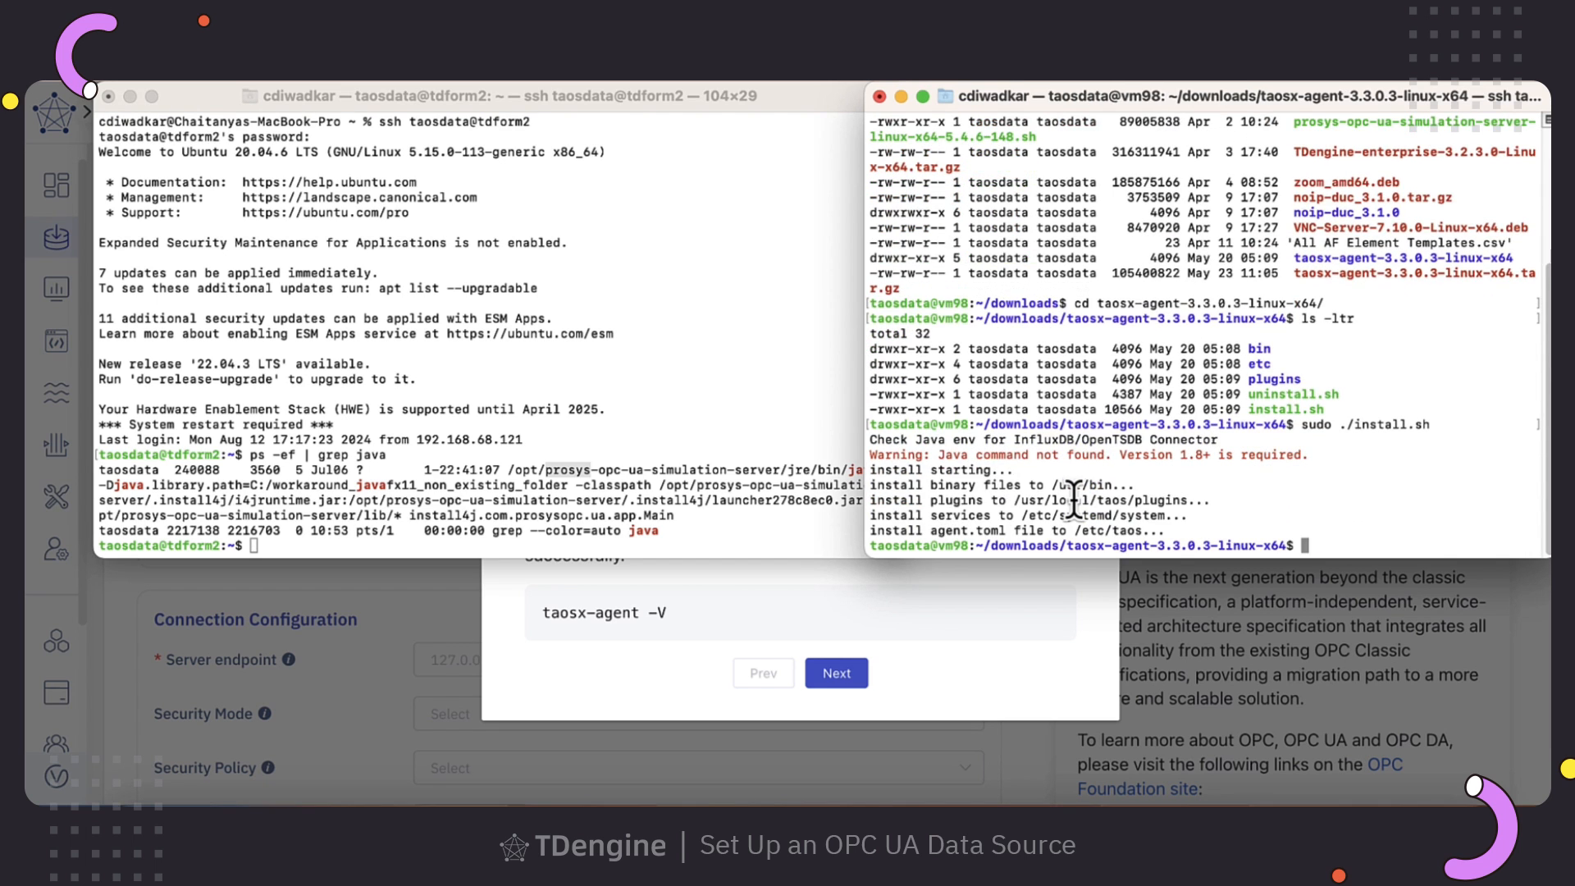
- Copy the verification command "taosx-agent -V" from the agent wizard and run it in the vm98 Terminal session
{"action": "left_click", "coordinate": [524, 593]}
{"action": "left_click_drag", "start_coordinate": [542, 613], "coordinate": [676, 617]}
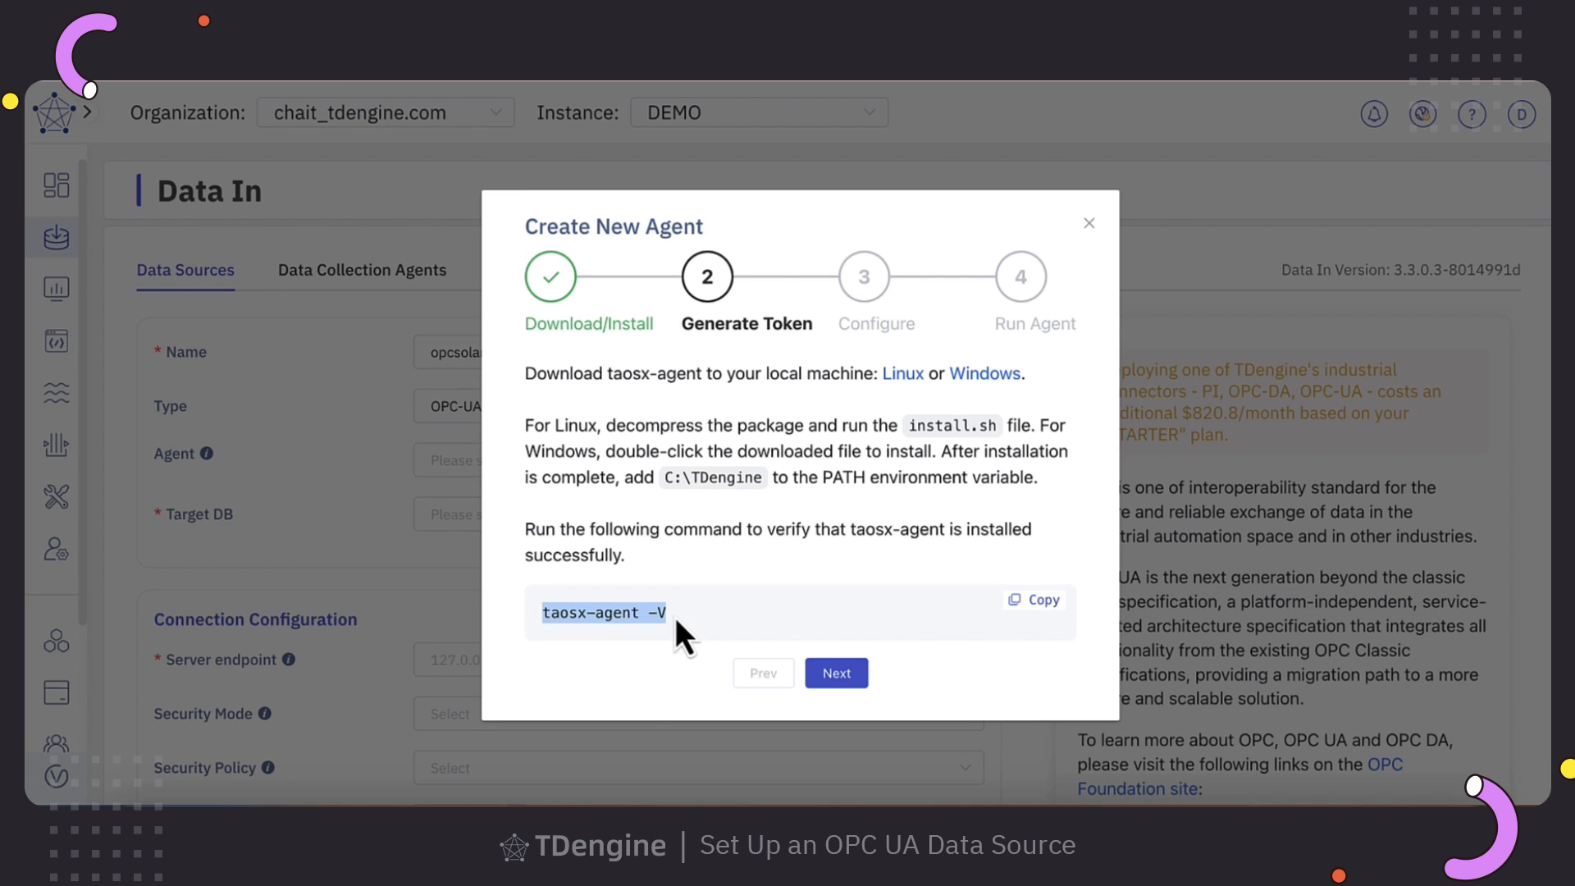
{"action": "left_click", "coordinate": [1038, 608]}
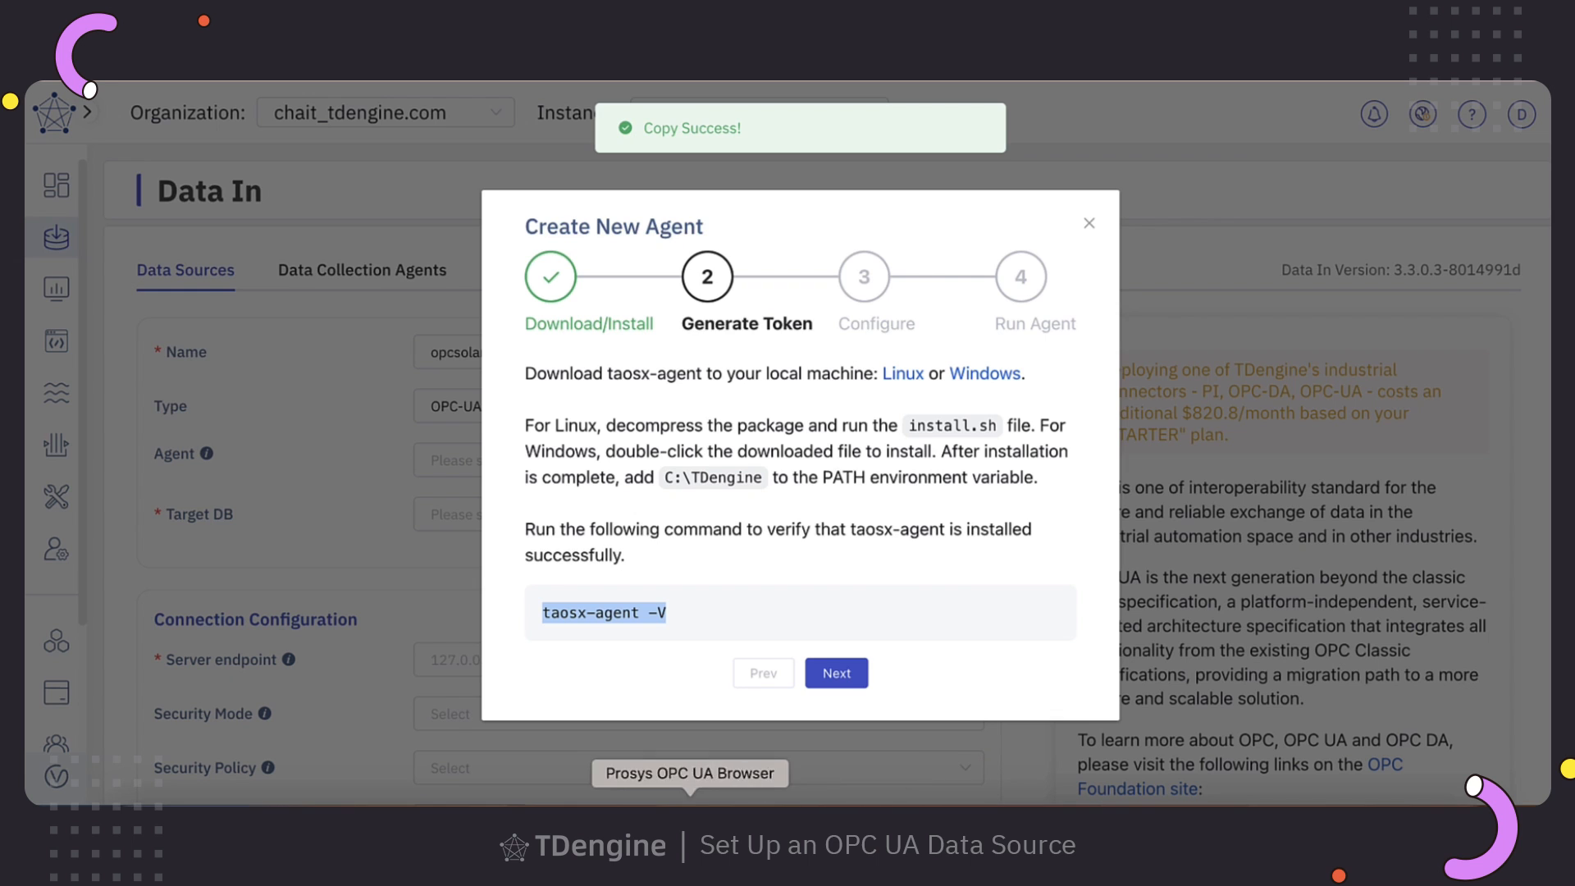
{"action": "left_click", "coordinate": [613, 798]}
{"action": "right_click", "coordinate": [1387, 508]}
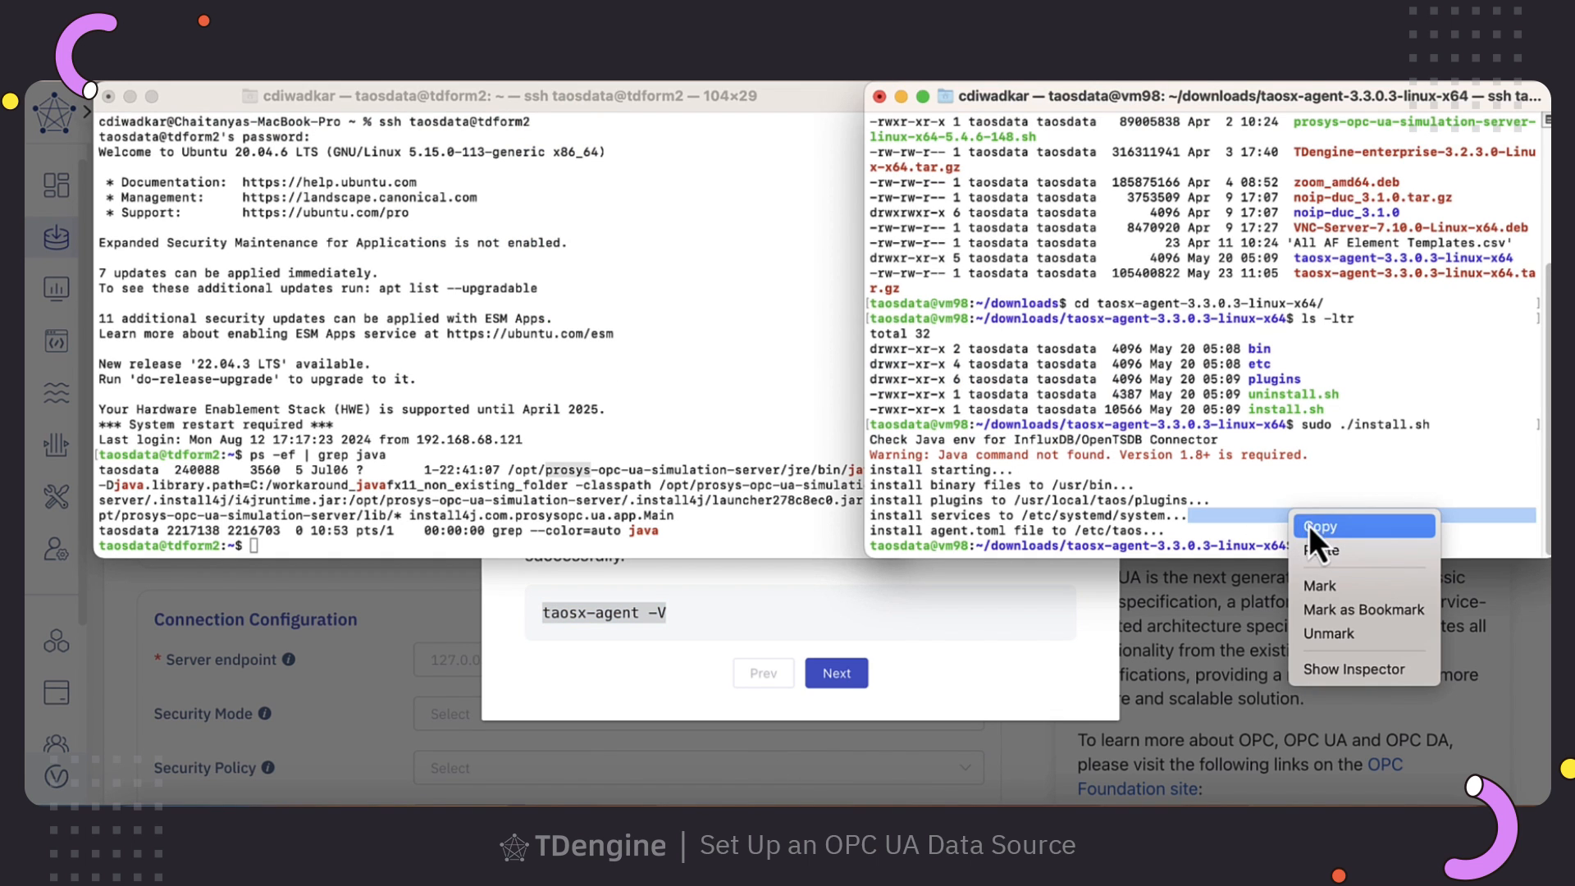
{"action": "left_click", "coordinate": [1407, 548]}
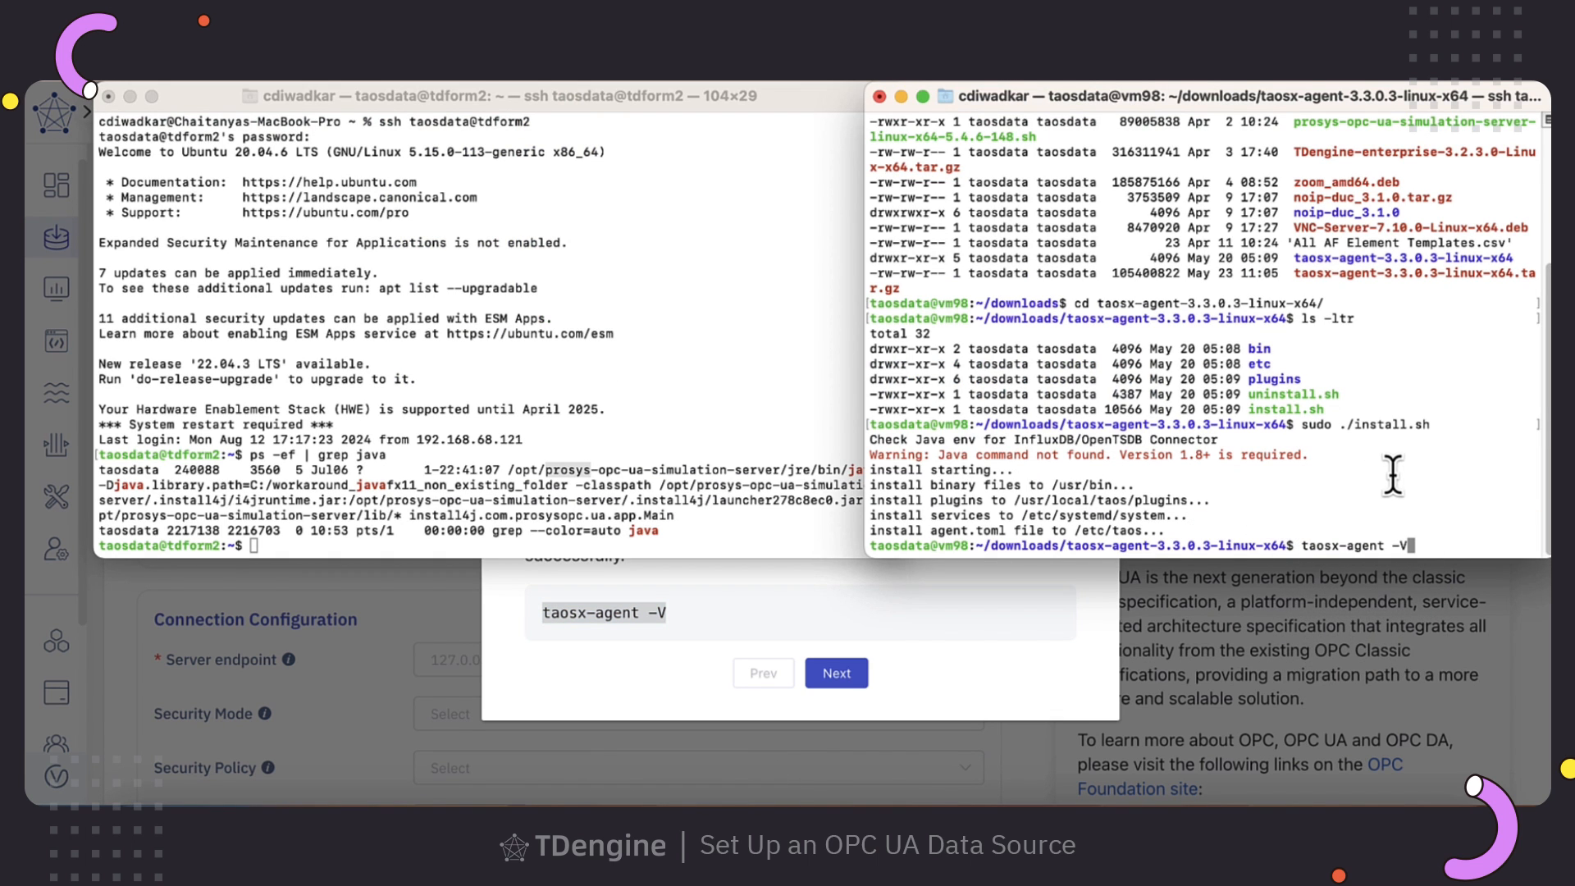
{"action": "key", "text": "Return"}
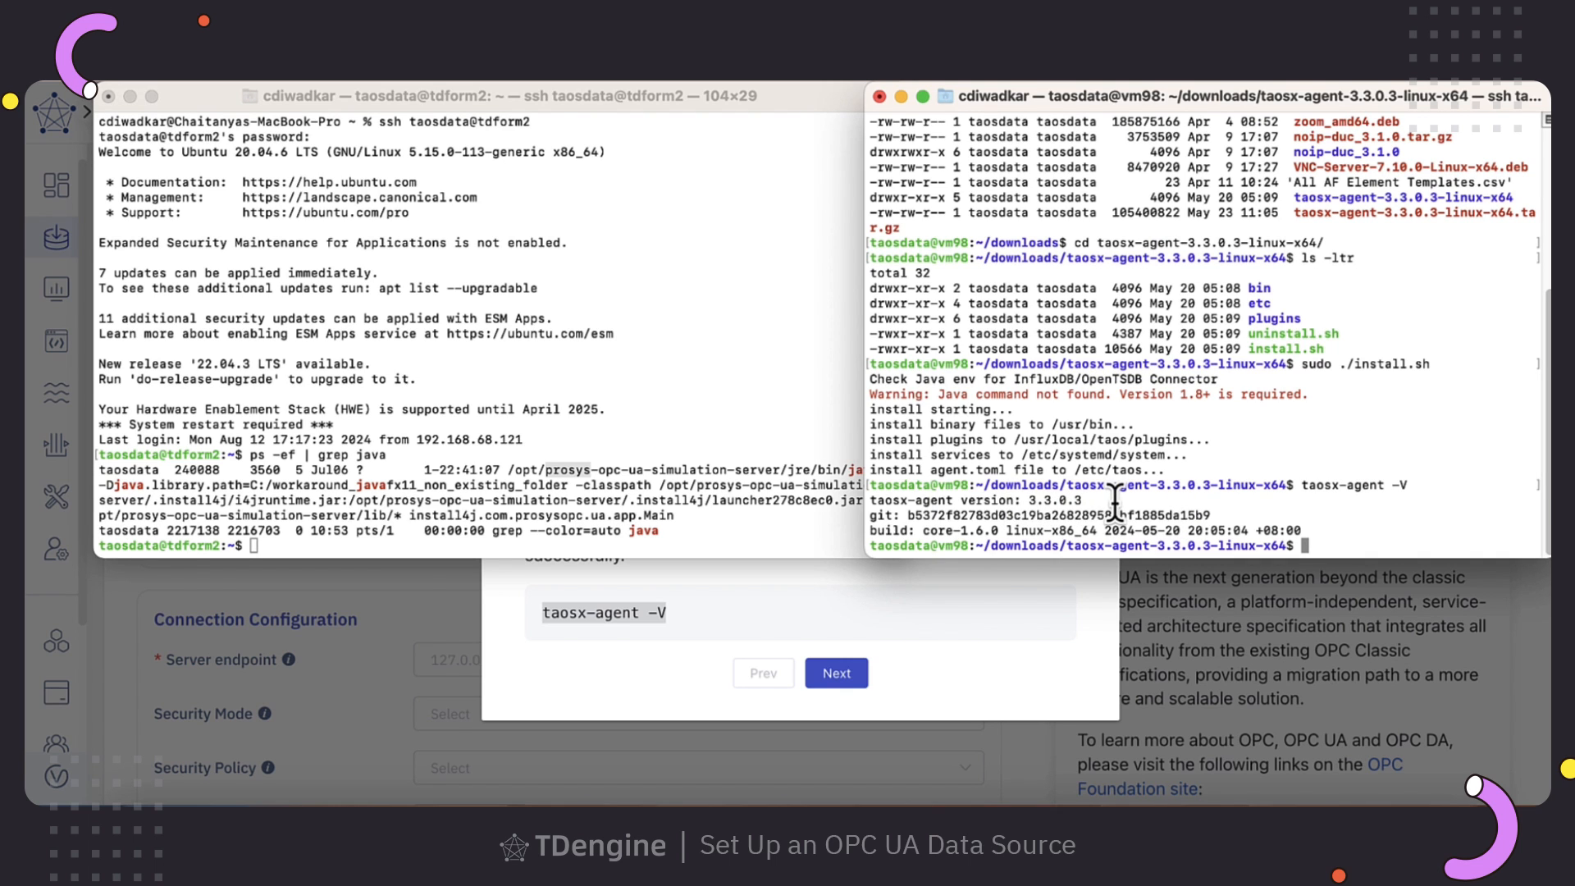
- Return to the agent wizard, name the new agent opcuasolaragent and generate its connection token
{"action": "left_click", "coordinate": [823, 676]}
{"action": "left_click", "coordinate": [829, 676]}
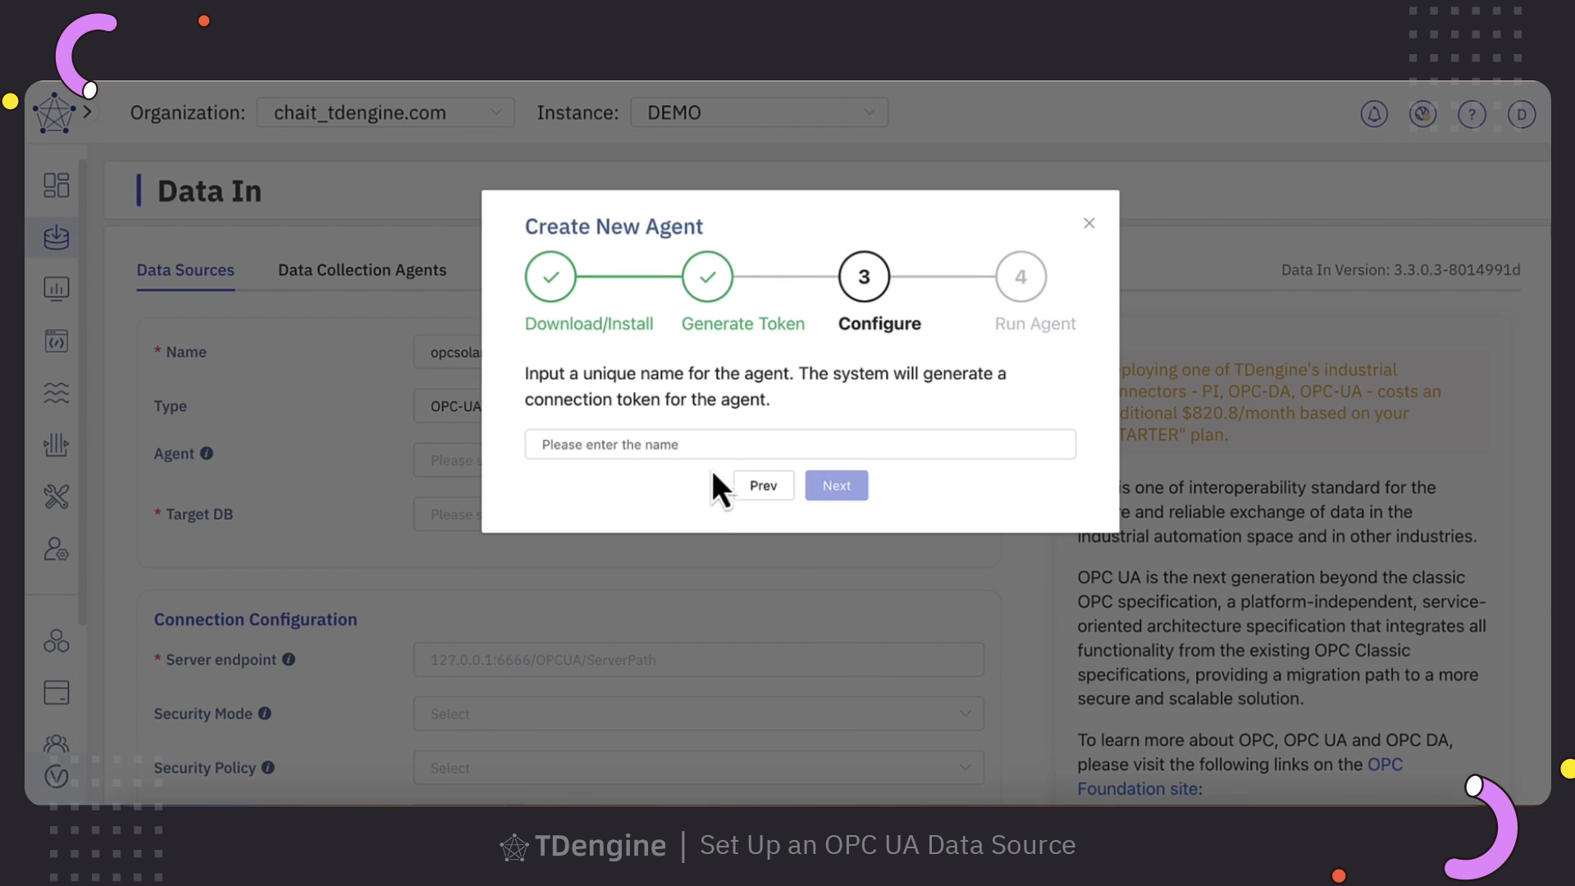
{"action": "left_click", "coordinate": [600, 447]}
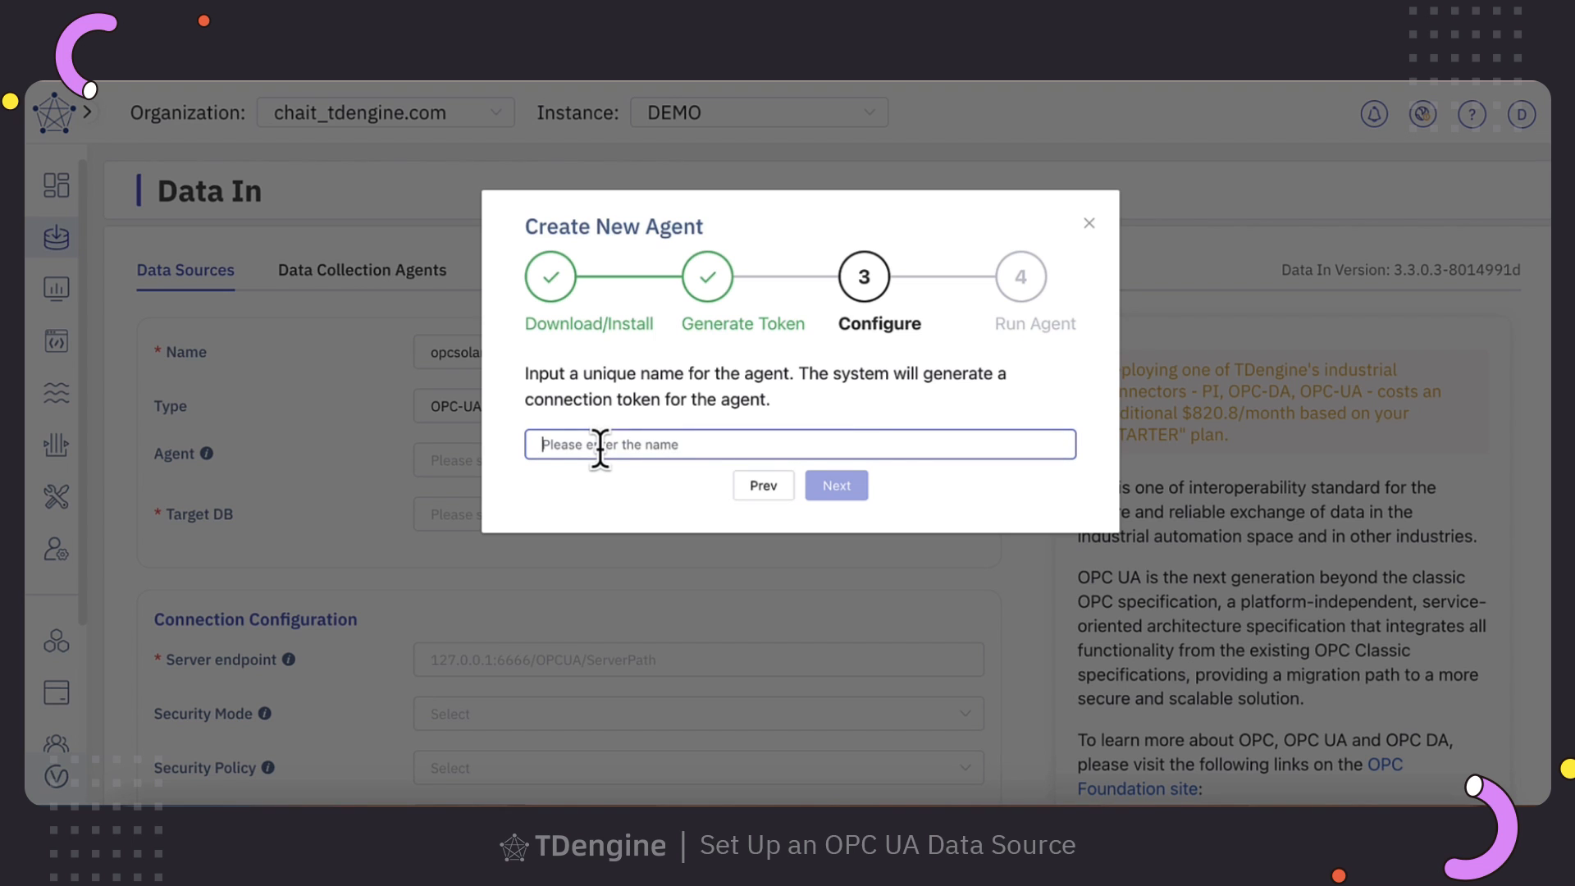
{"action": "type", "text": "opcuasolaragent"}
{"action": "left_click", "coordinate": [834, 487]}
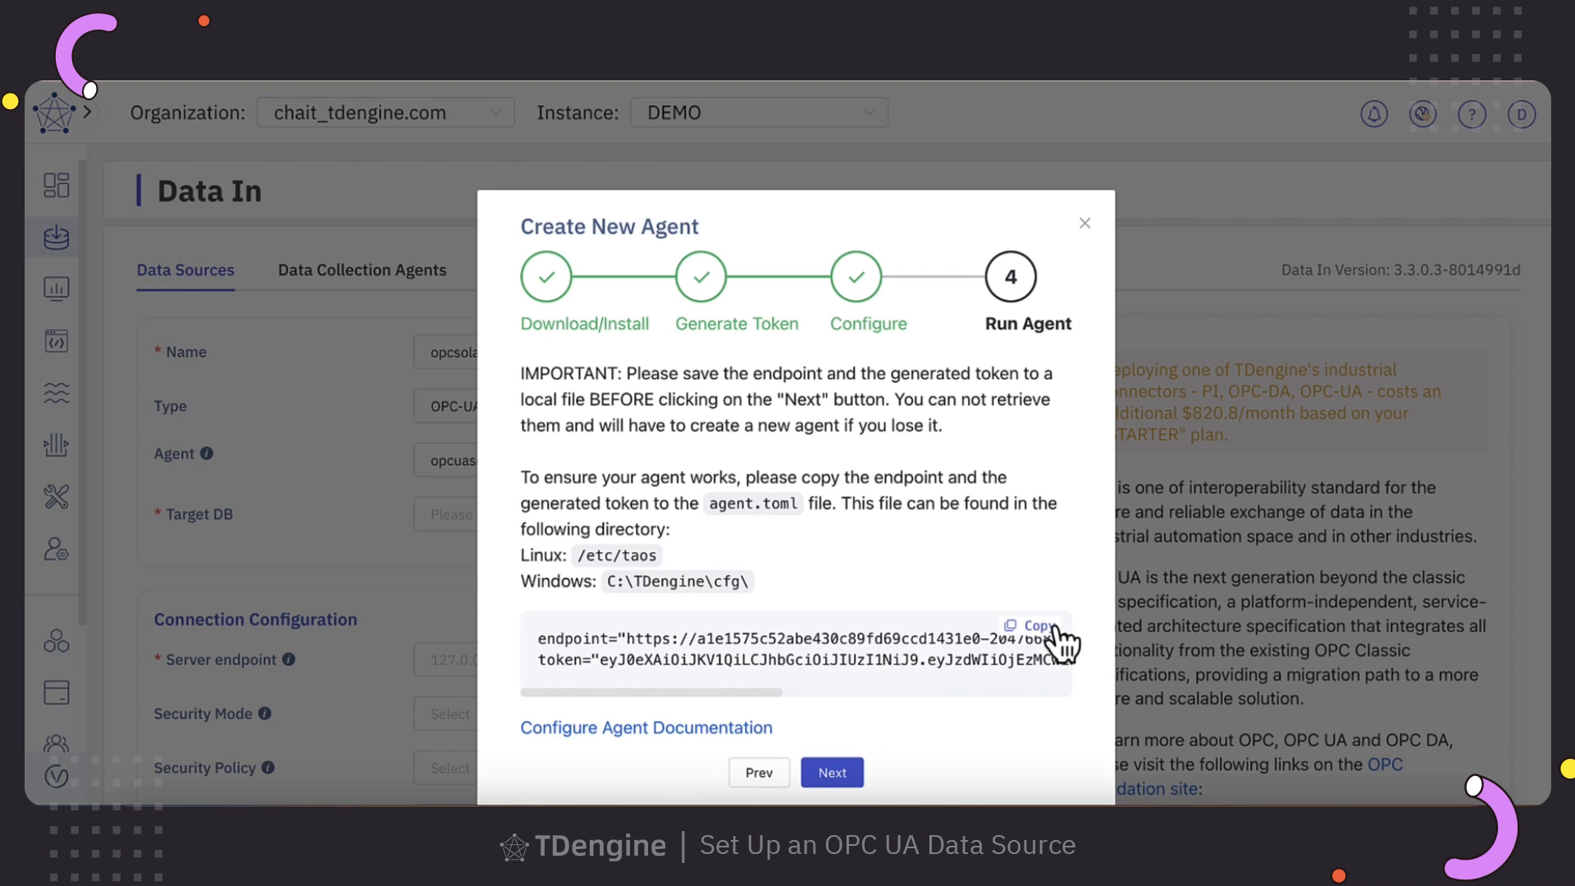
- Copy the agent's endpoint and token, and open agent.toml in /etc/taos with "sudo vi" in the vm98 Terminal session
{"action": "left_click", "coordinate": [1031, 627]}
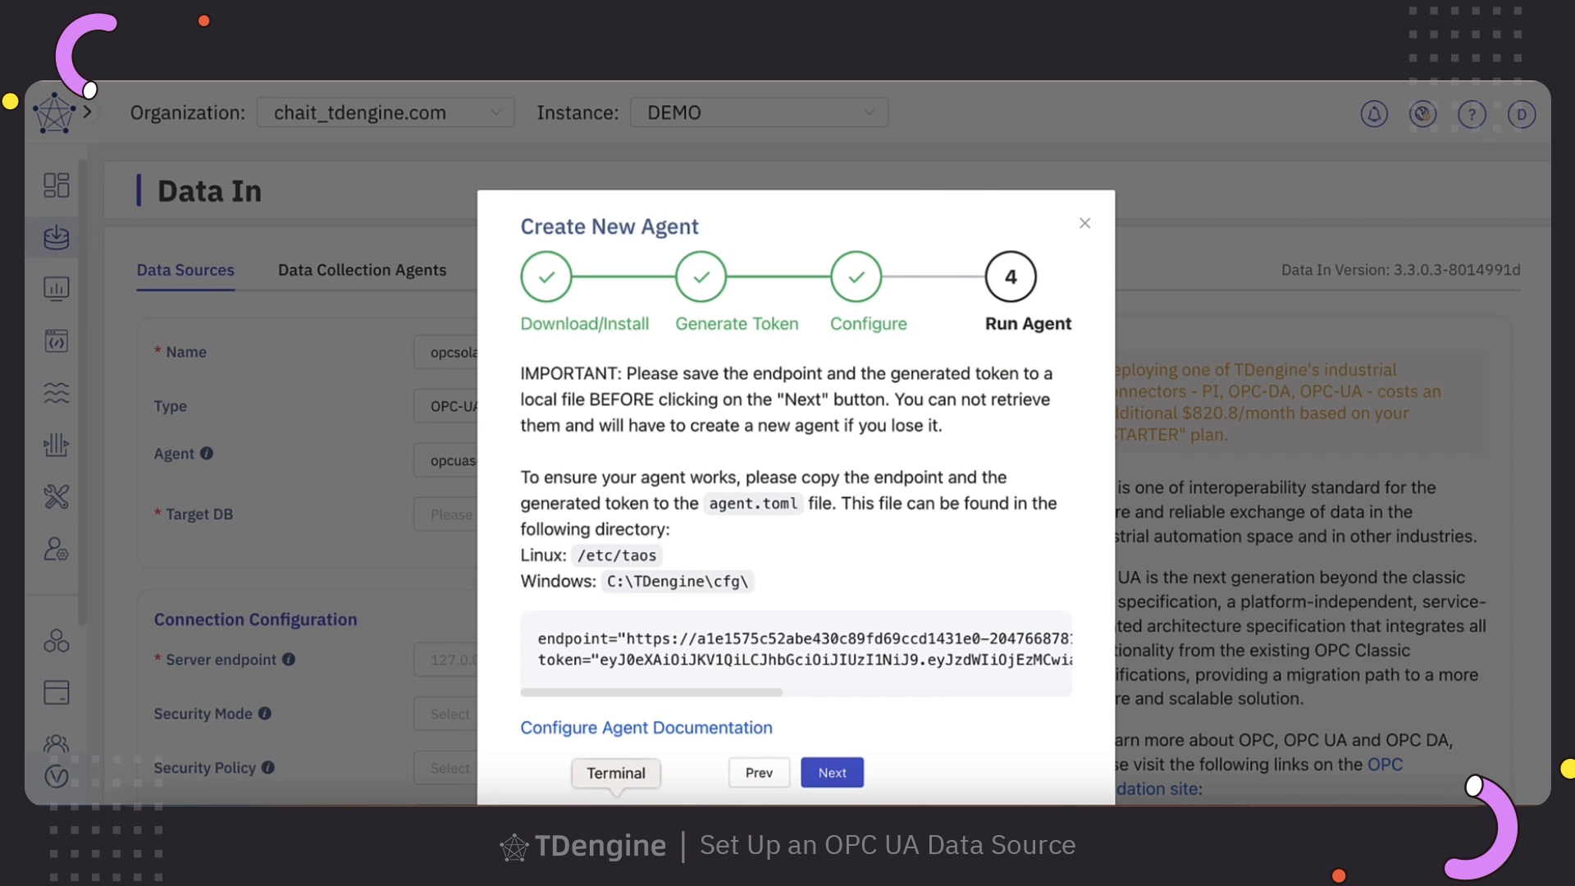
{"action": "left_click", "coordinate": [614, 808]}
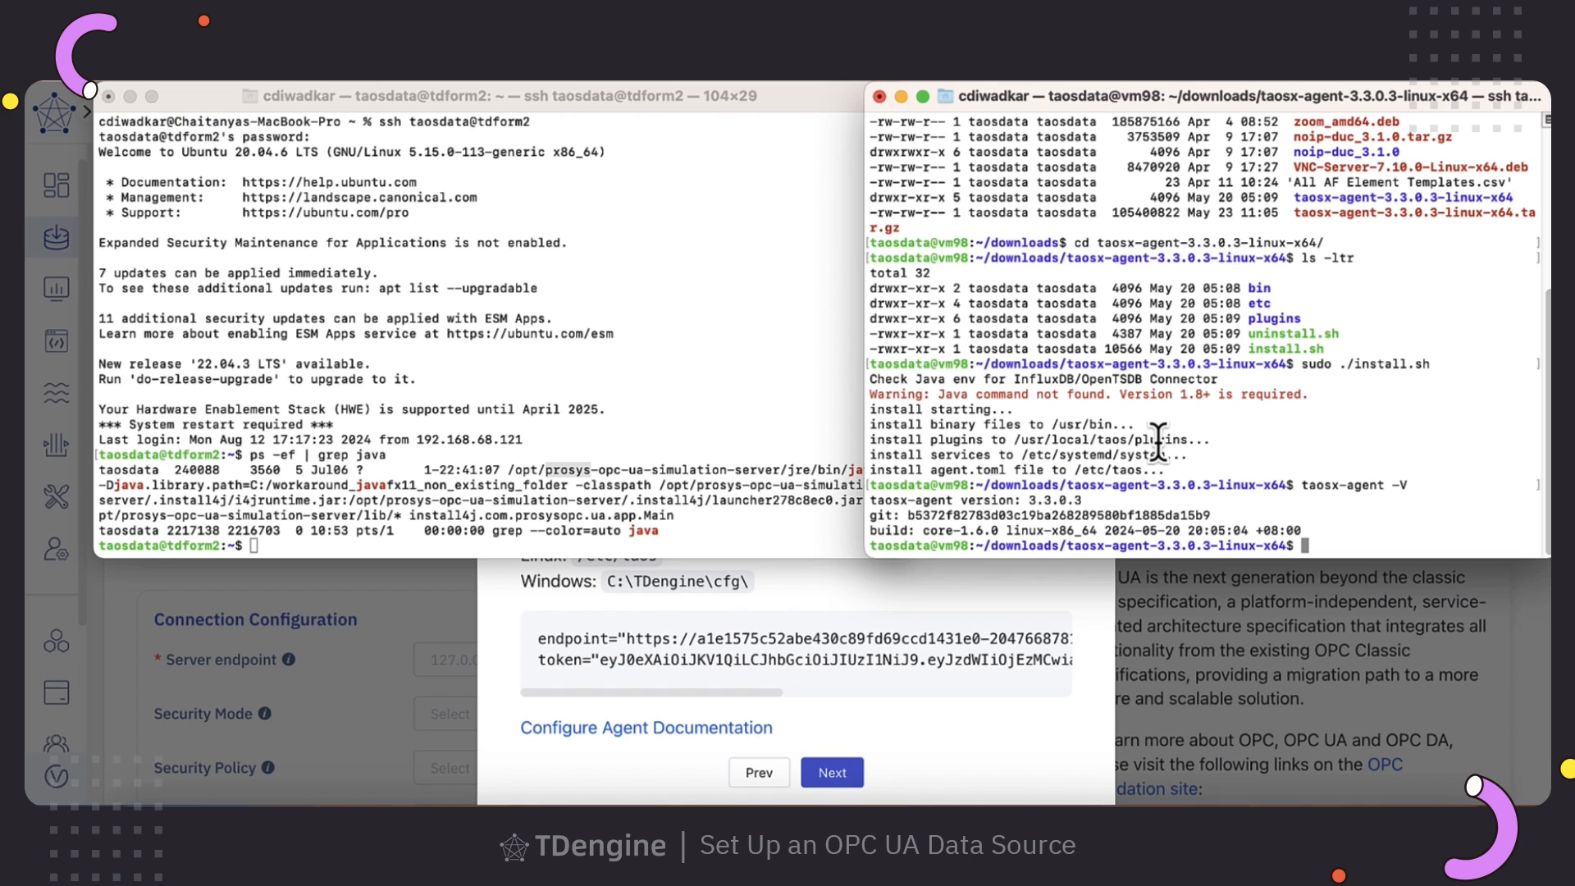
{"action": "type", "text": "cd /etc/taos"}
{"action": "key", "text": "Return"}
{"action": "type", "text": "sudo "}
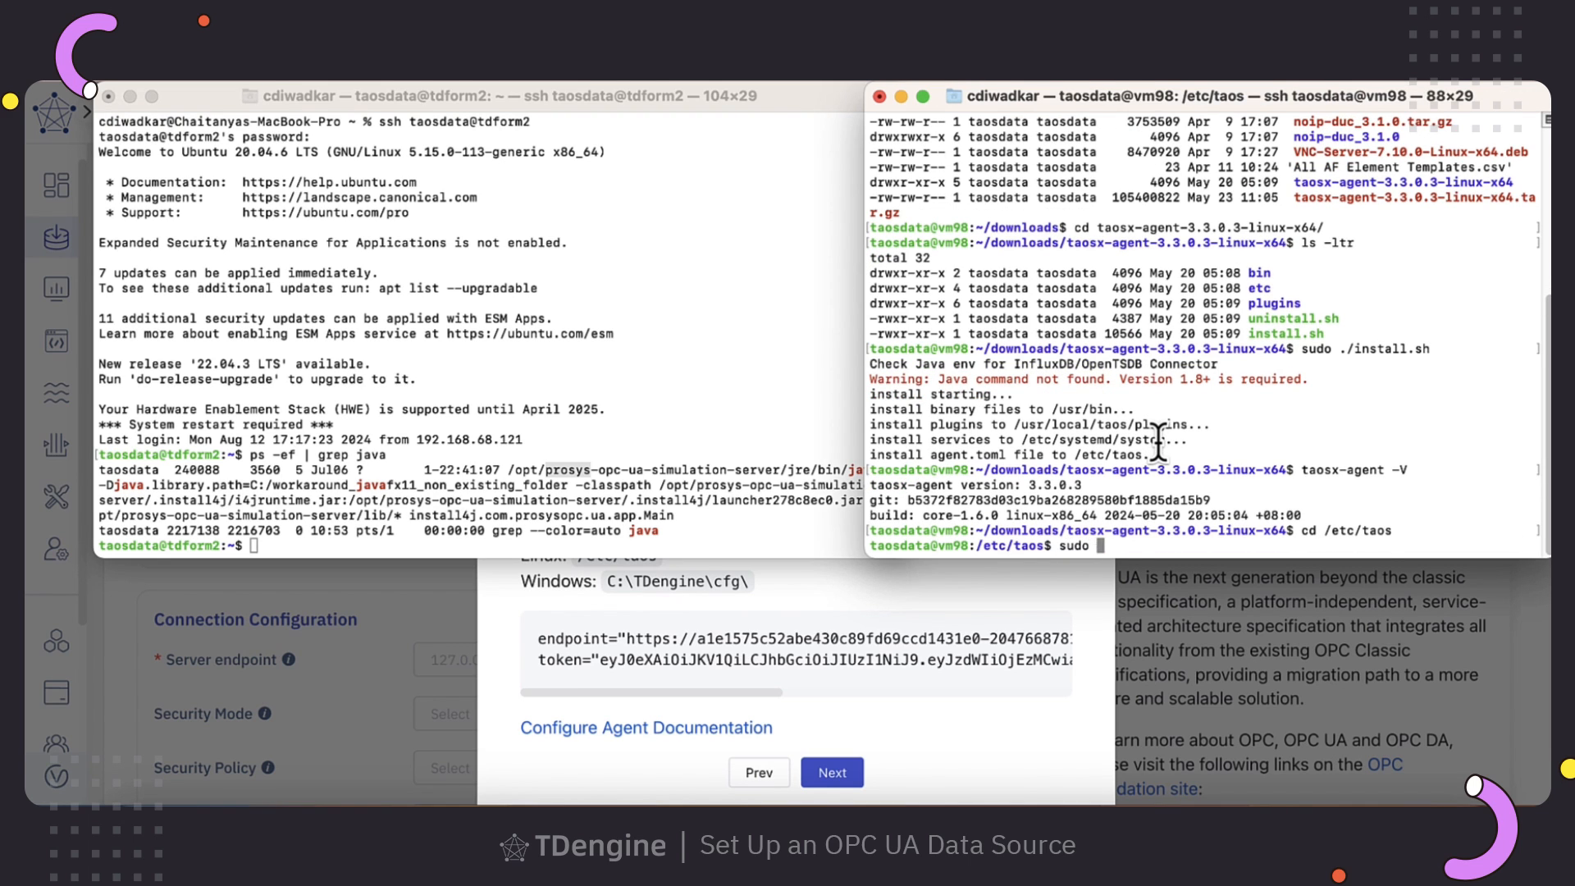
{"action": "type", "text": "vi agent.toml"}
{"action": "key", "text": "Return"}
- Paste the copied agent endpoint and token below the commented token line in agent.toml
{"action": "key", "text": "Down"}
{"action": "key", "text": "Down"}
{"action": "key", "text": "Down"}
{"action": "key", "text": "Down"}
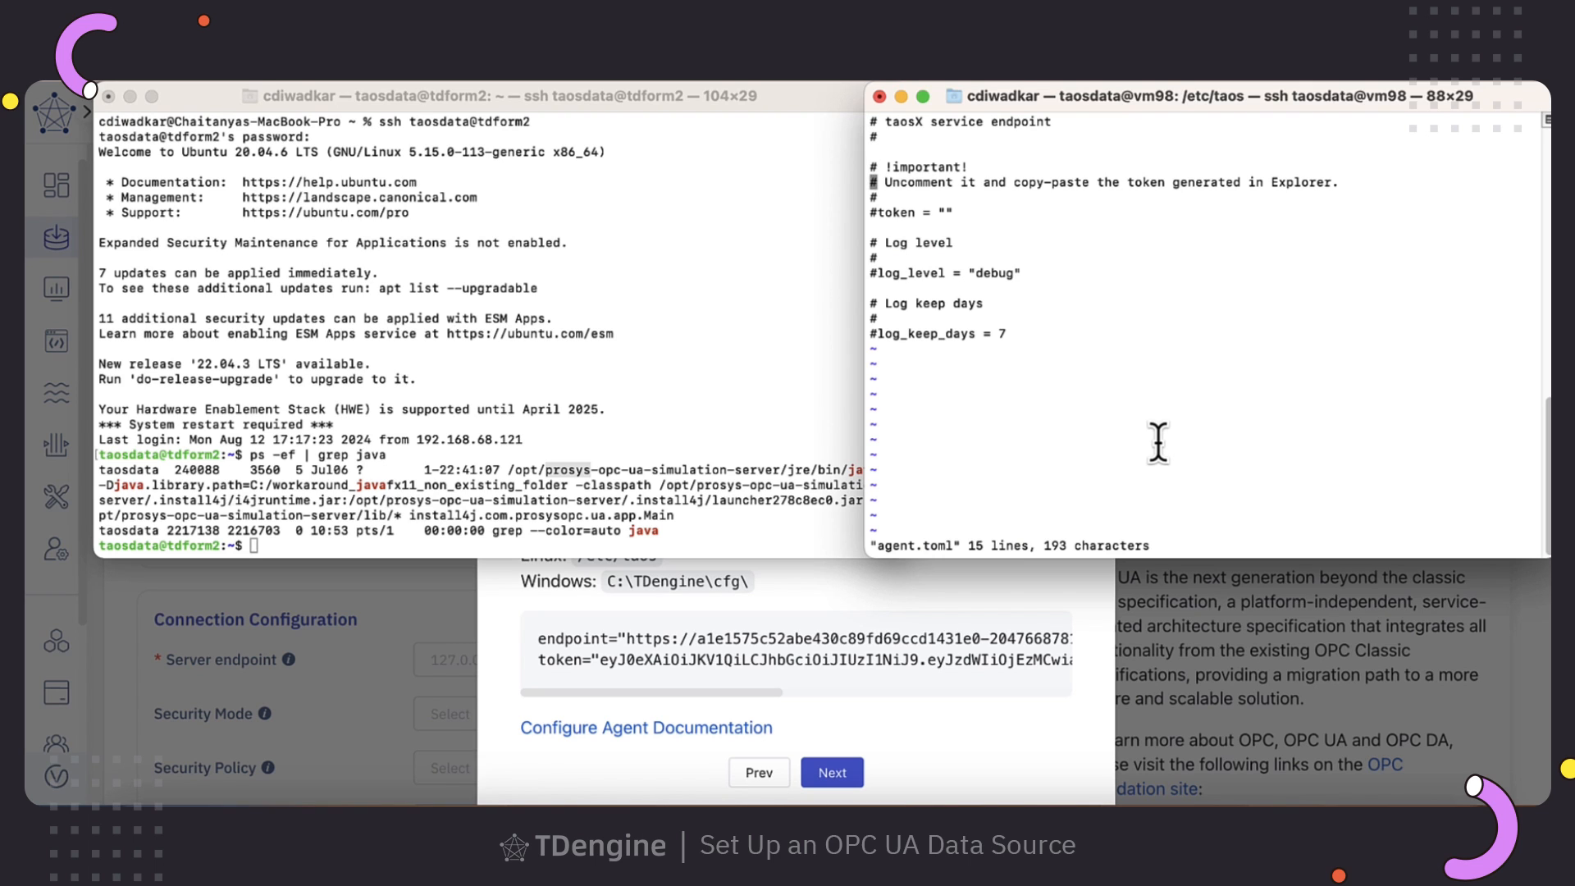
{"action": "key", "text": "Down"}
{"action": "key", "text": "Down"}
{"action": "key", "text": "Down"}
{"action": "right_click", "coordinate": [957, 256]}
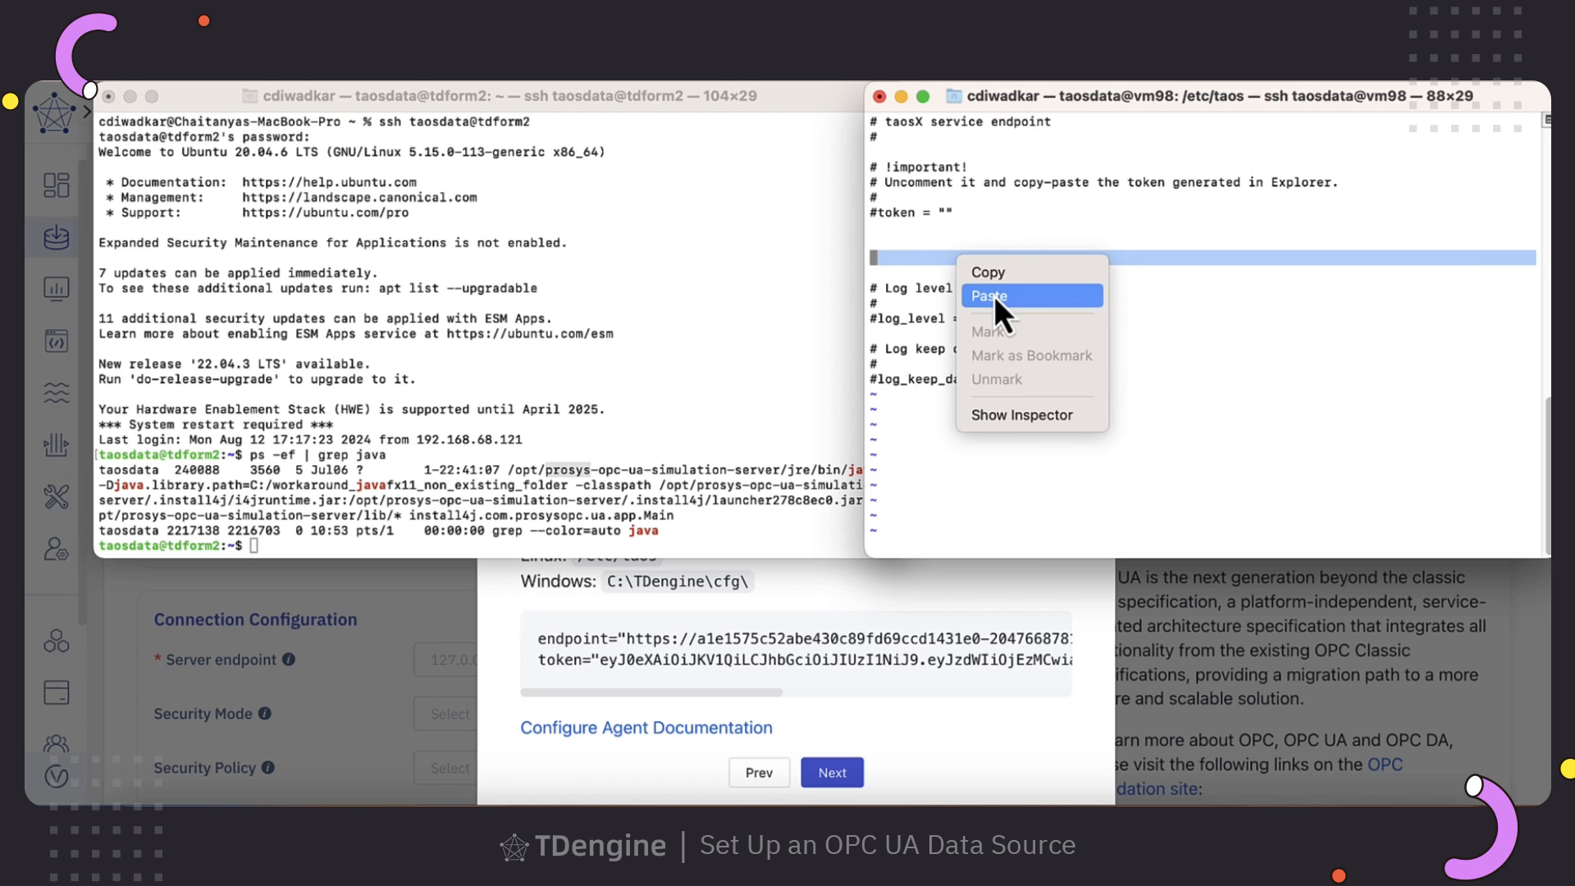
{"action": "left_click", "coordinate": [992, 295]}
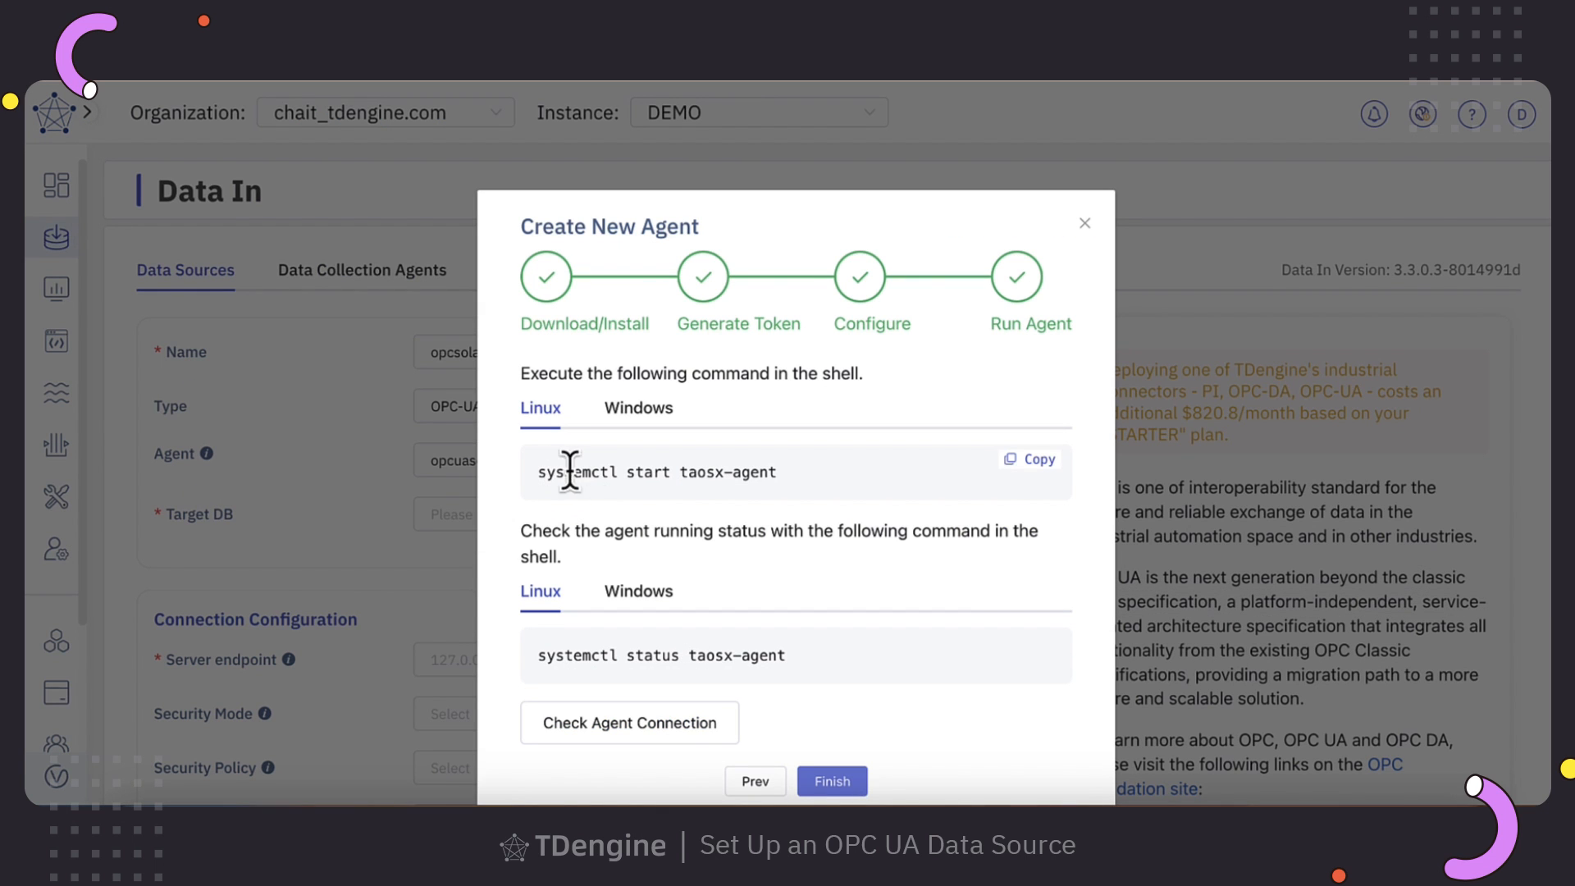
- Copy the agent start command and run "sudo systemctl start taosx-agent" in the vm98 Terminal session
{"action": "left_click", "coordinate": [1040, 463]}
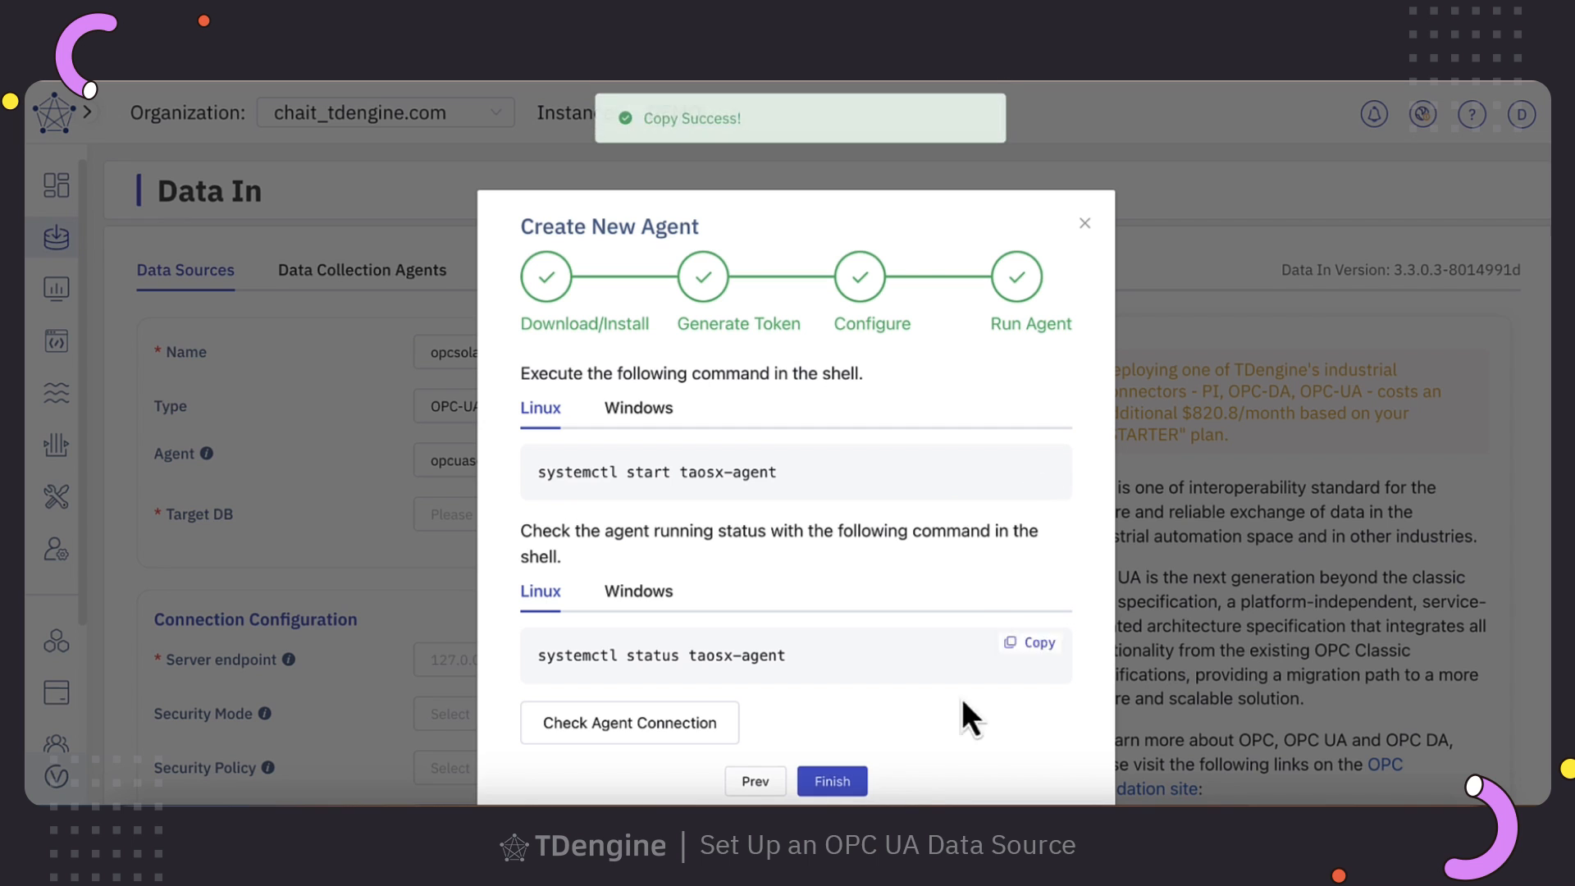
{"action": "left_click", "coordinate": [617, 821]}
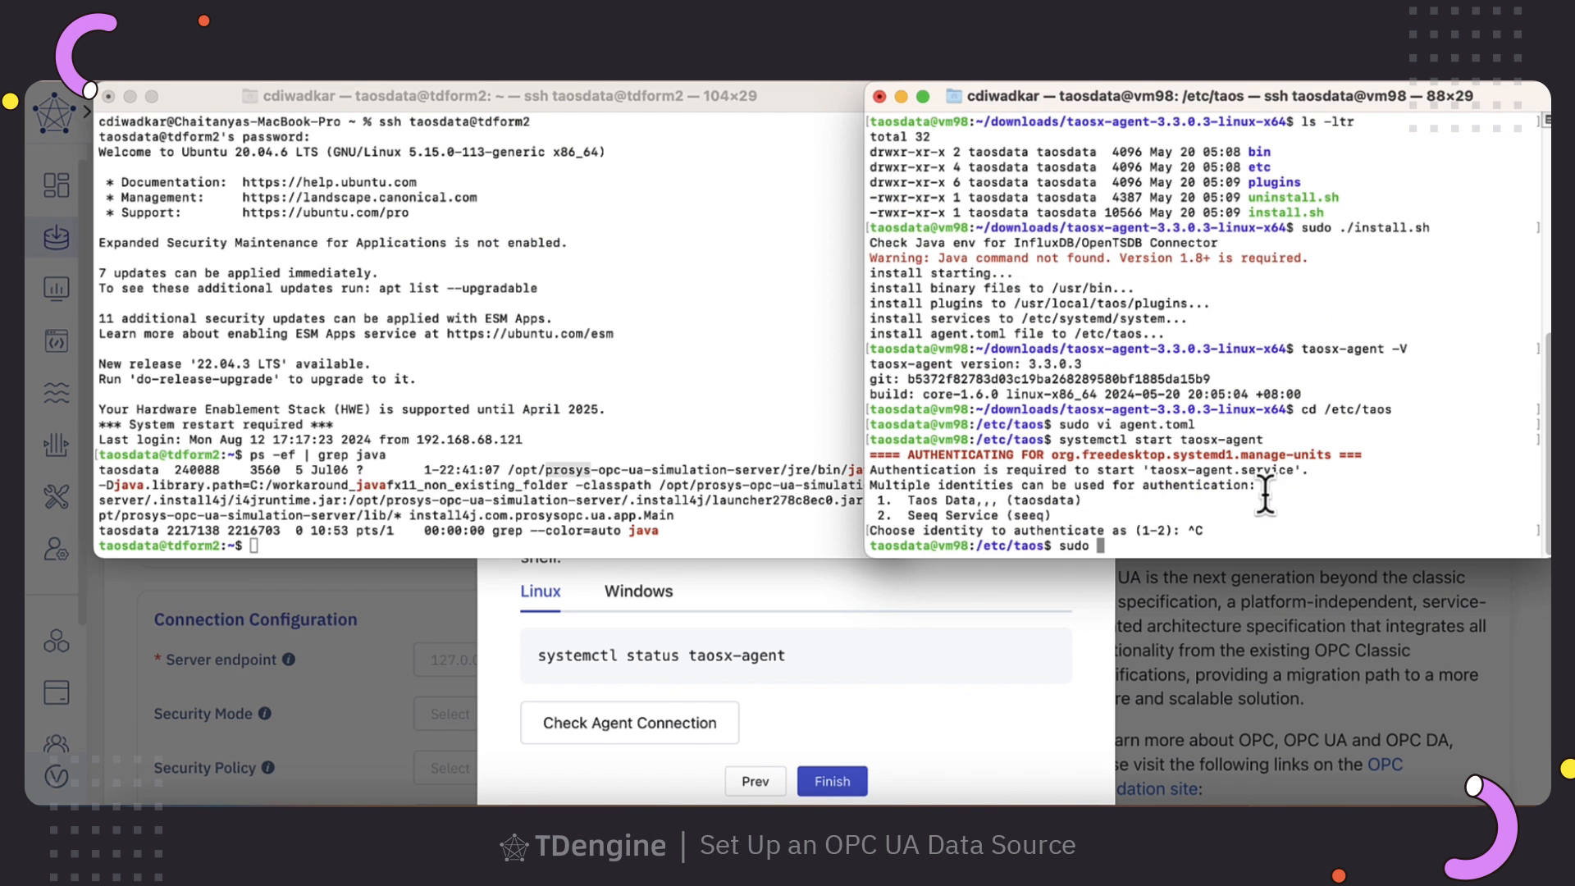
{"action": "right_click", "coordinate": [1294, 517]}
{"action": "left_click", "coordinate": [1326, 559]}
{"action": "key", "text": "Return"}
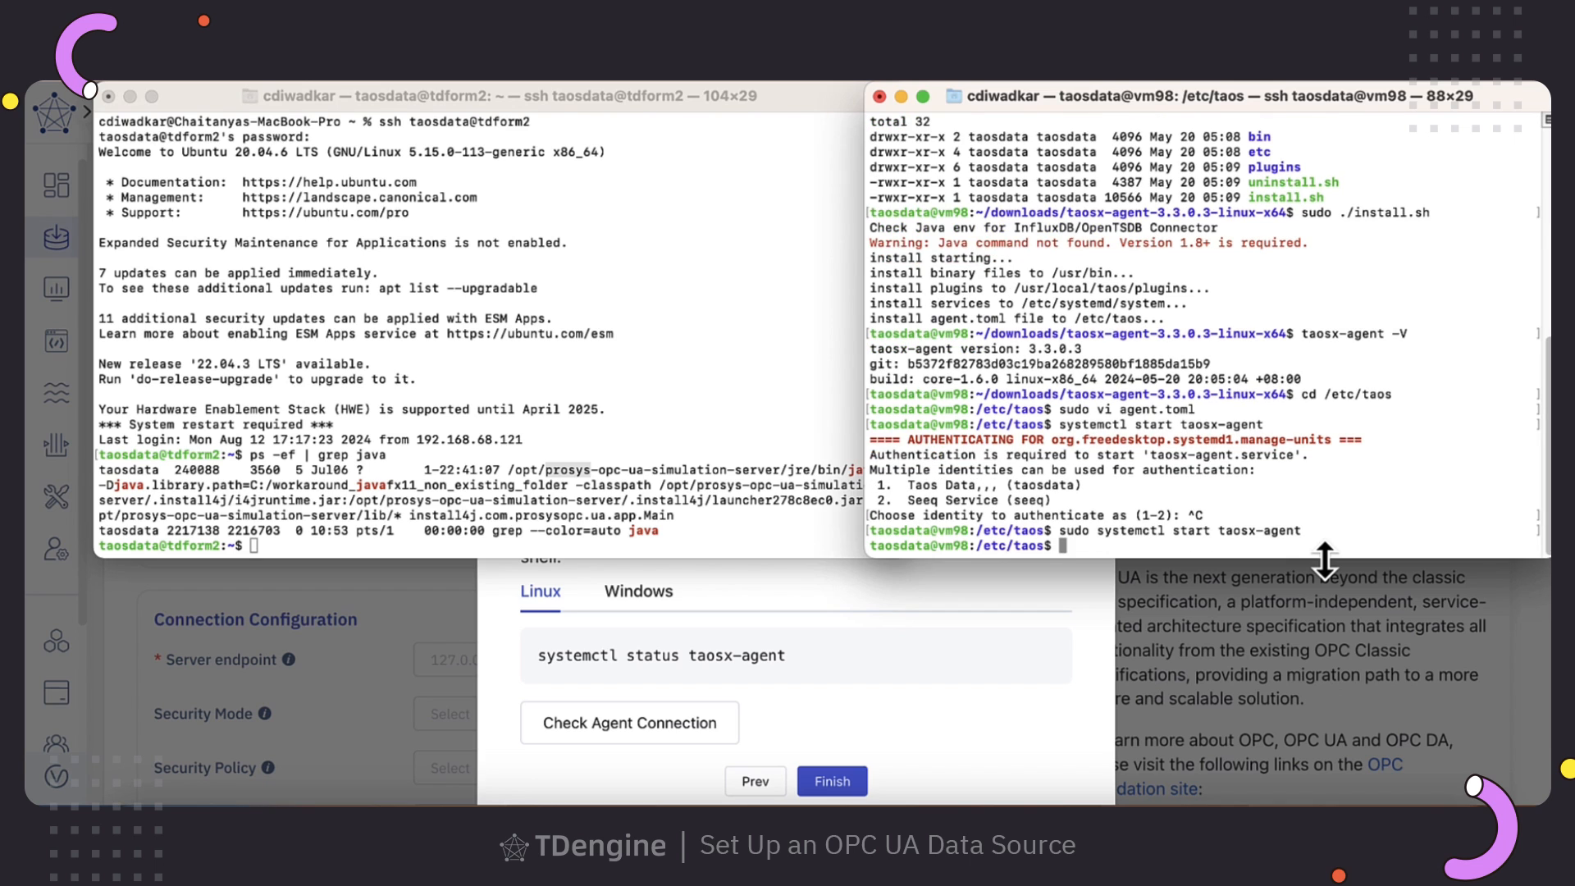
- Check the agent service by running "sudo systemctl status taosx-agent" in the vm98 session, and exit the status output
{"action": "key", "text": "Up"}
{"action": "key", "text": "Left"}
{"action": "key", "text": "Left"}
{"action": "key", "text": "Left"}
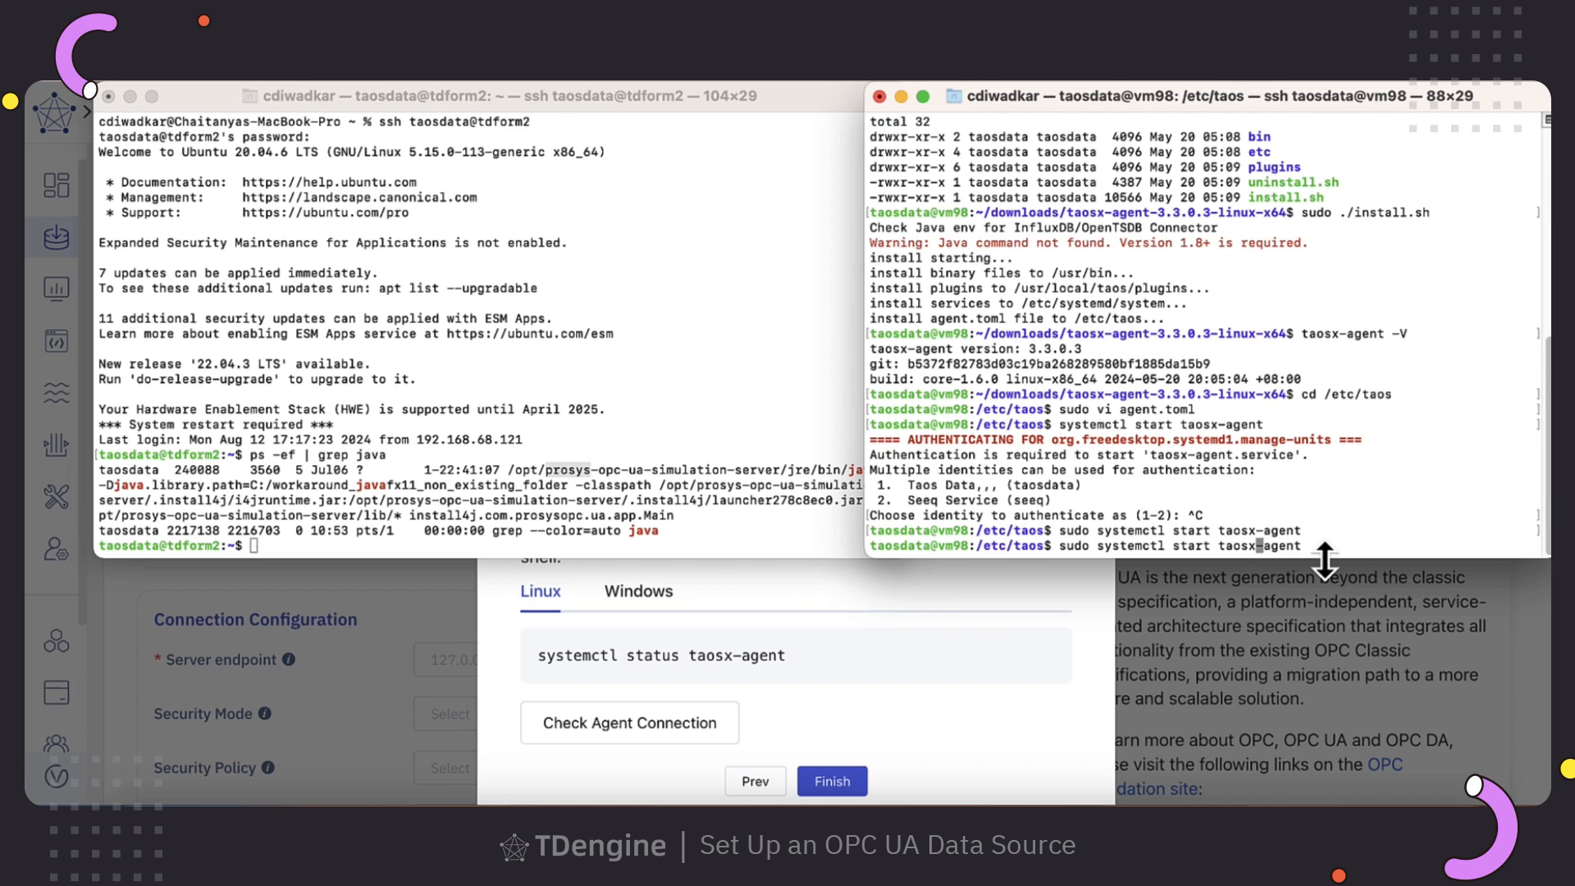
{"action": "key", "text": "Return"}
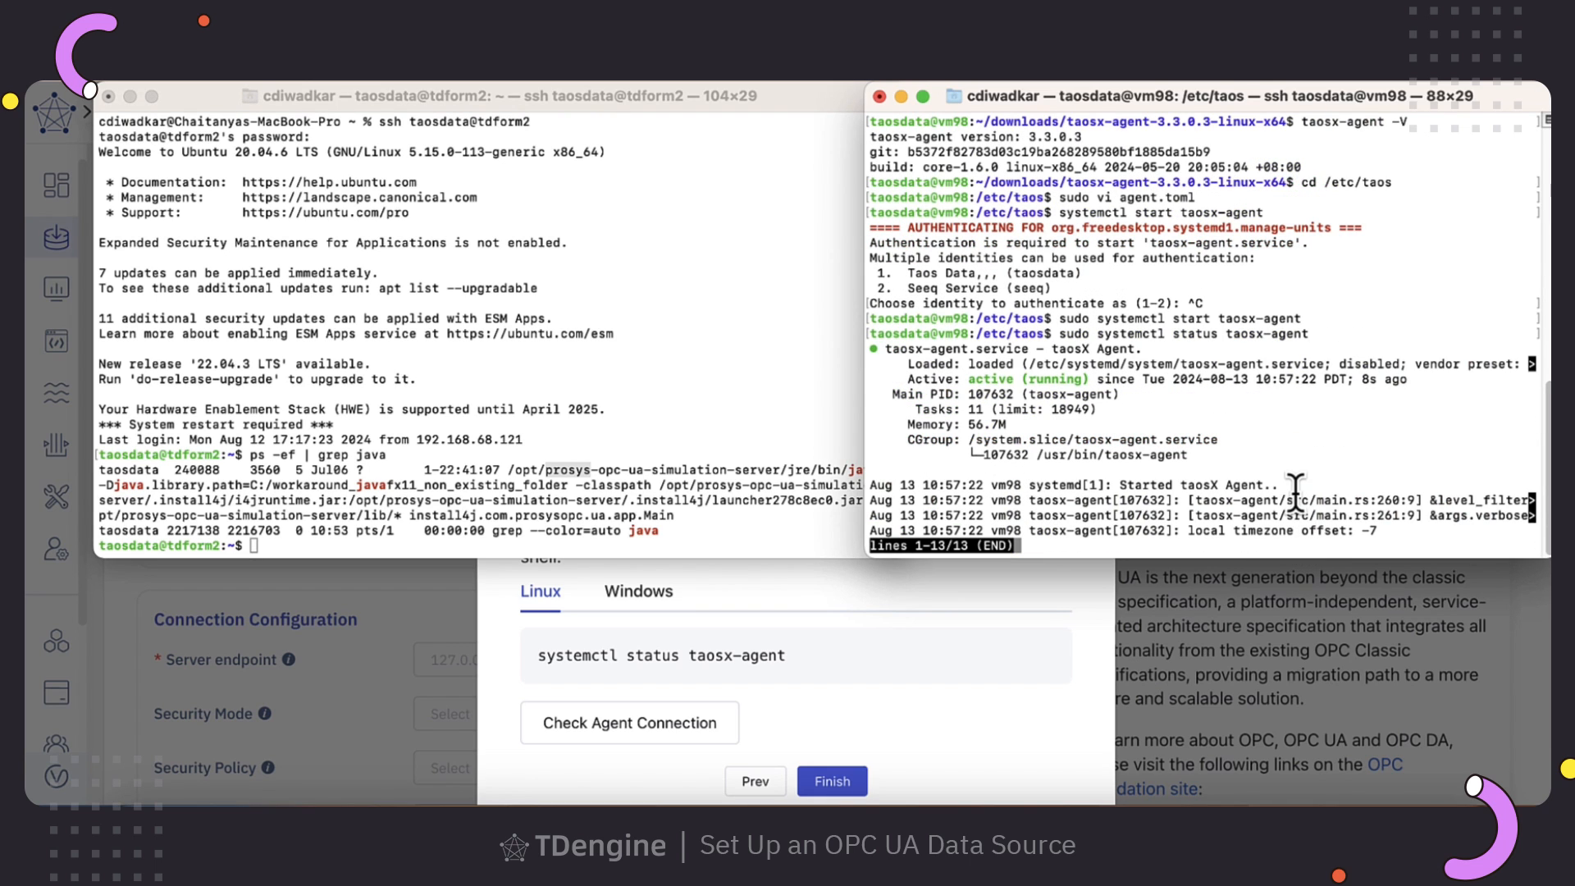
{"action": "key", "text": "q"}
- Return to the agent wizard, check the agent connection and finish the wizard
{"action": "left_click", "coordinate": [898, 733]}
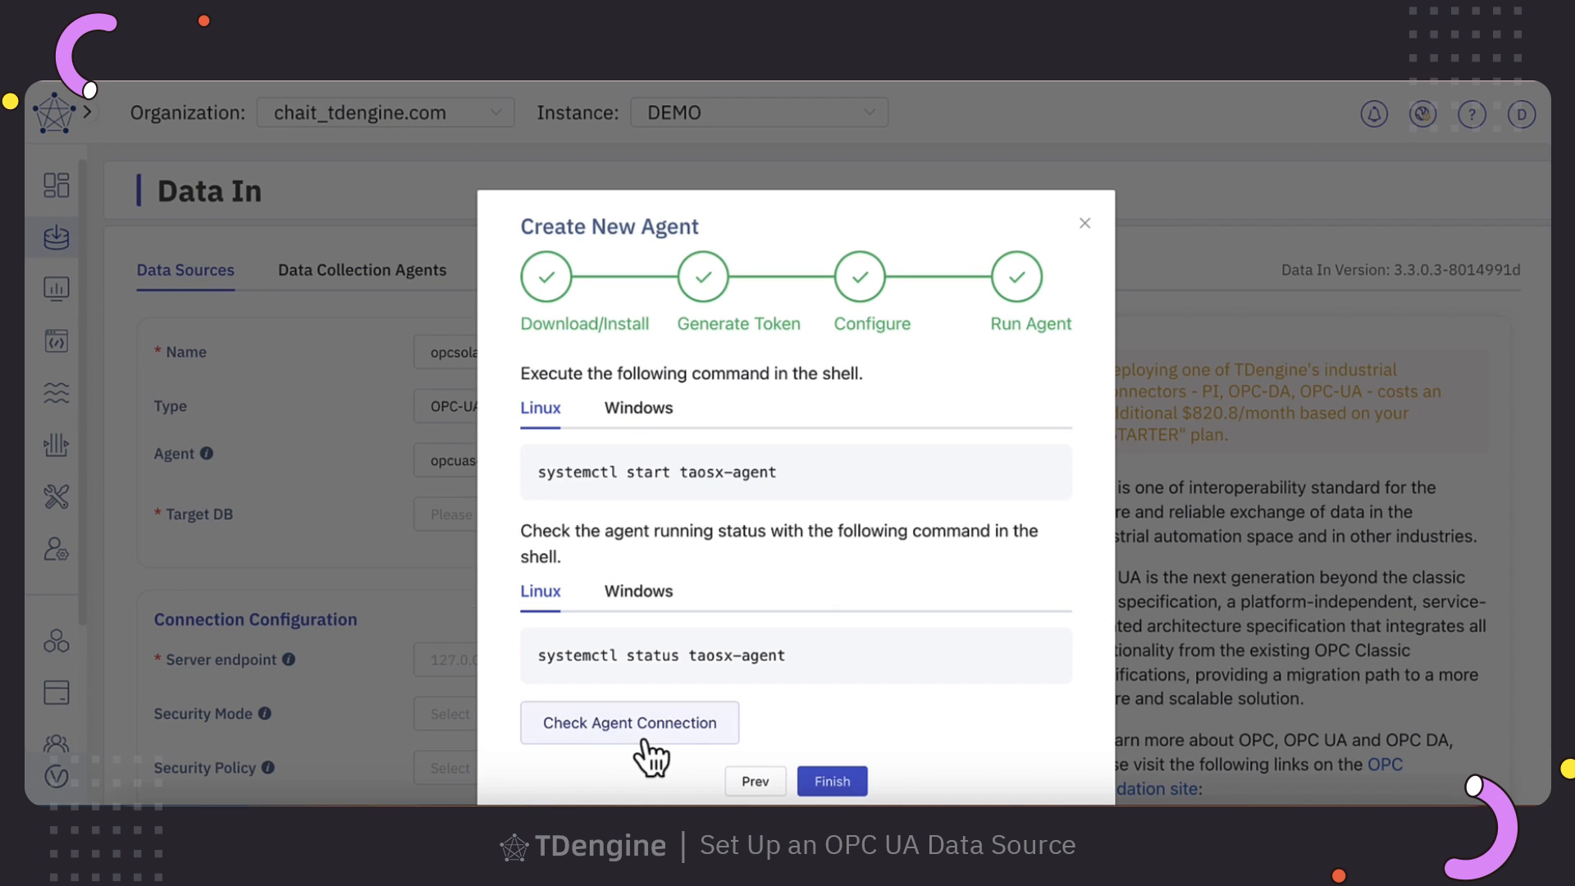
{"action": "left_click", "coordinate": [605, 730]}
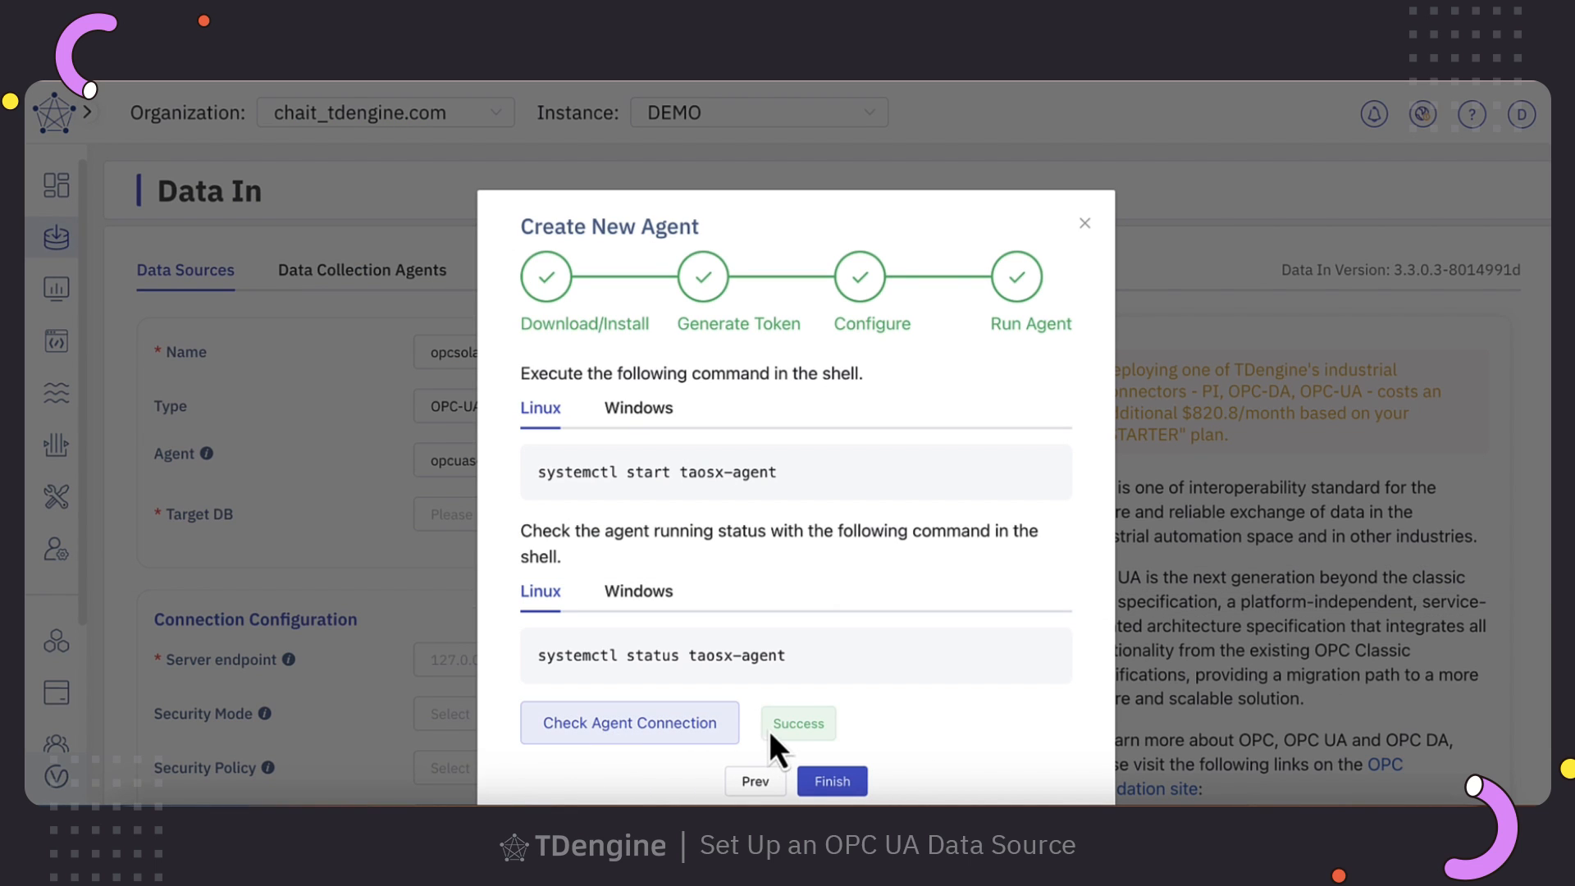
{"action": "left_click", "coordinate": [834, 781]}
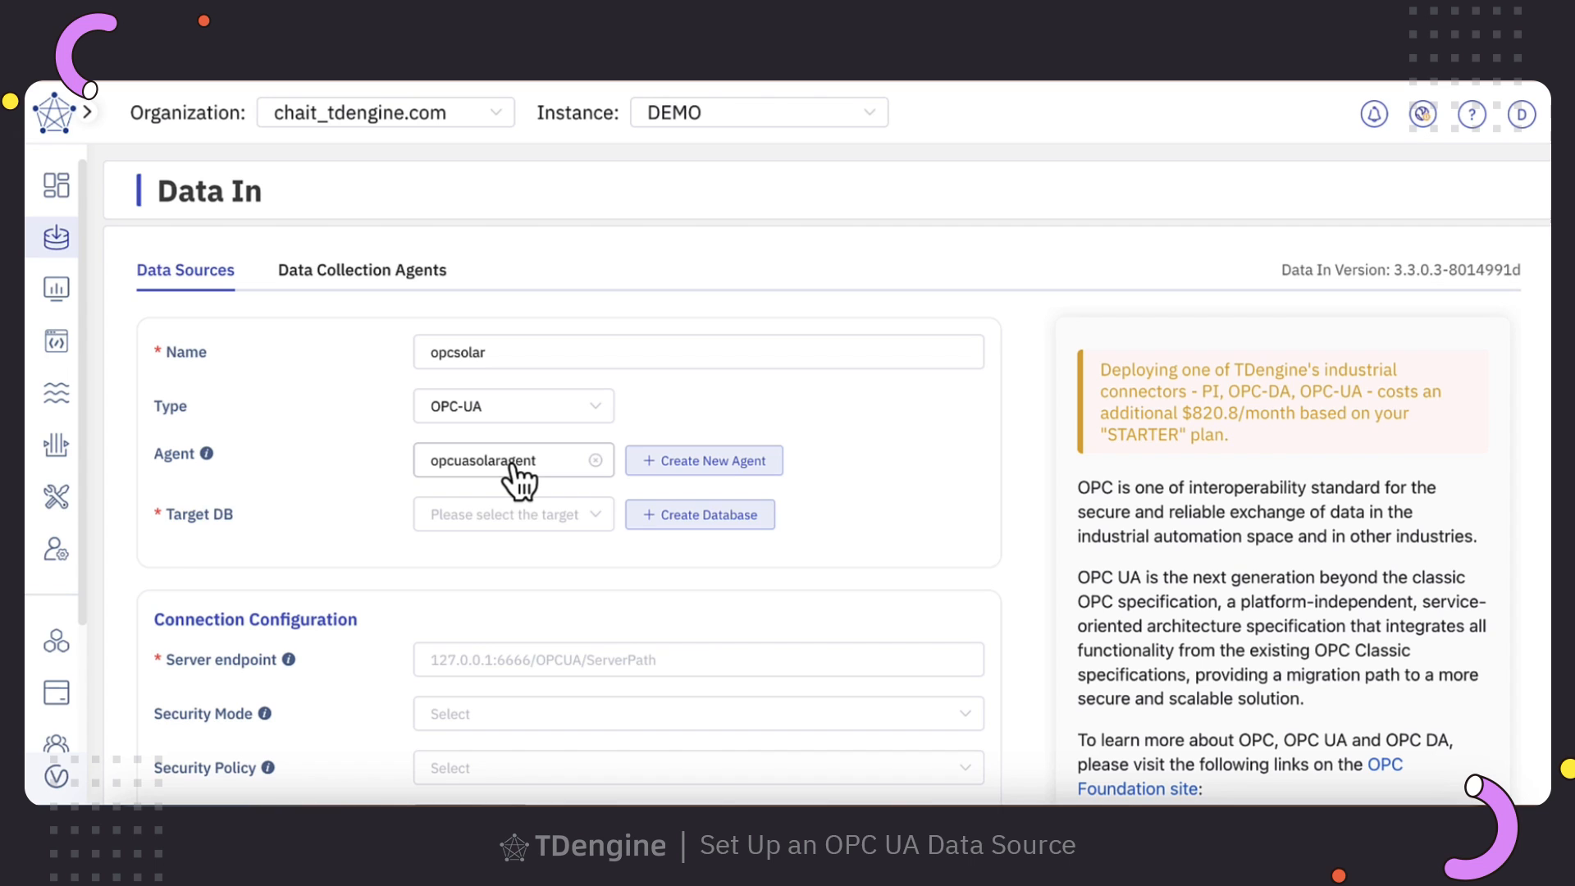
- Select renewables as the target database of the opcsolar data source
{"action": "left_click", "coordinate": [589, 519]}
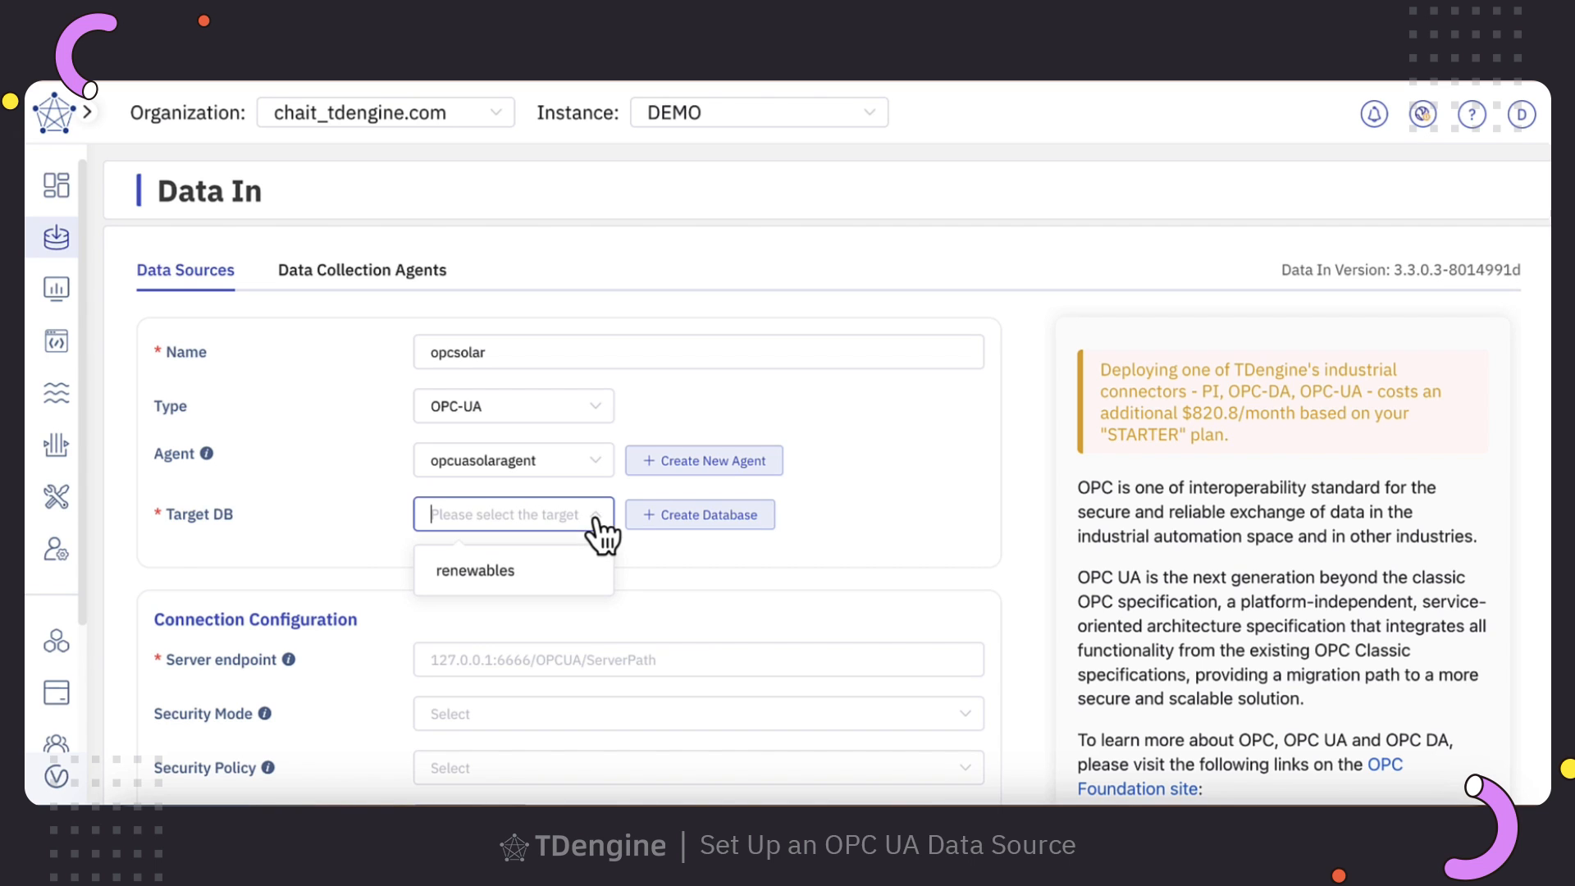
{"action": "left_click", "coordinate": [489, 572]}
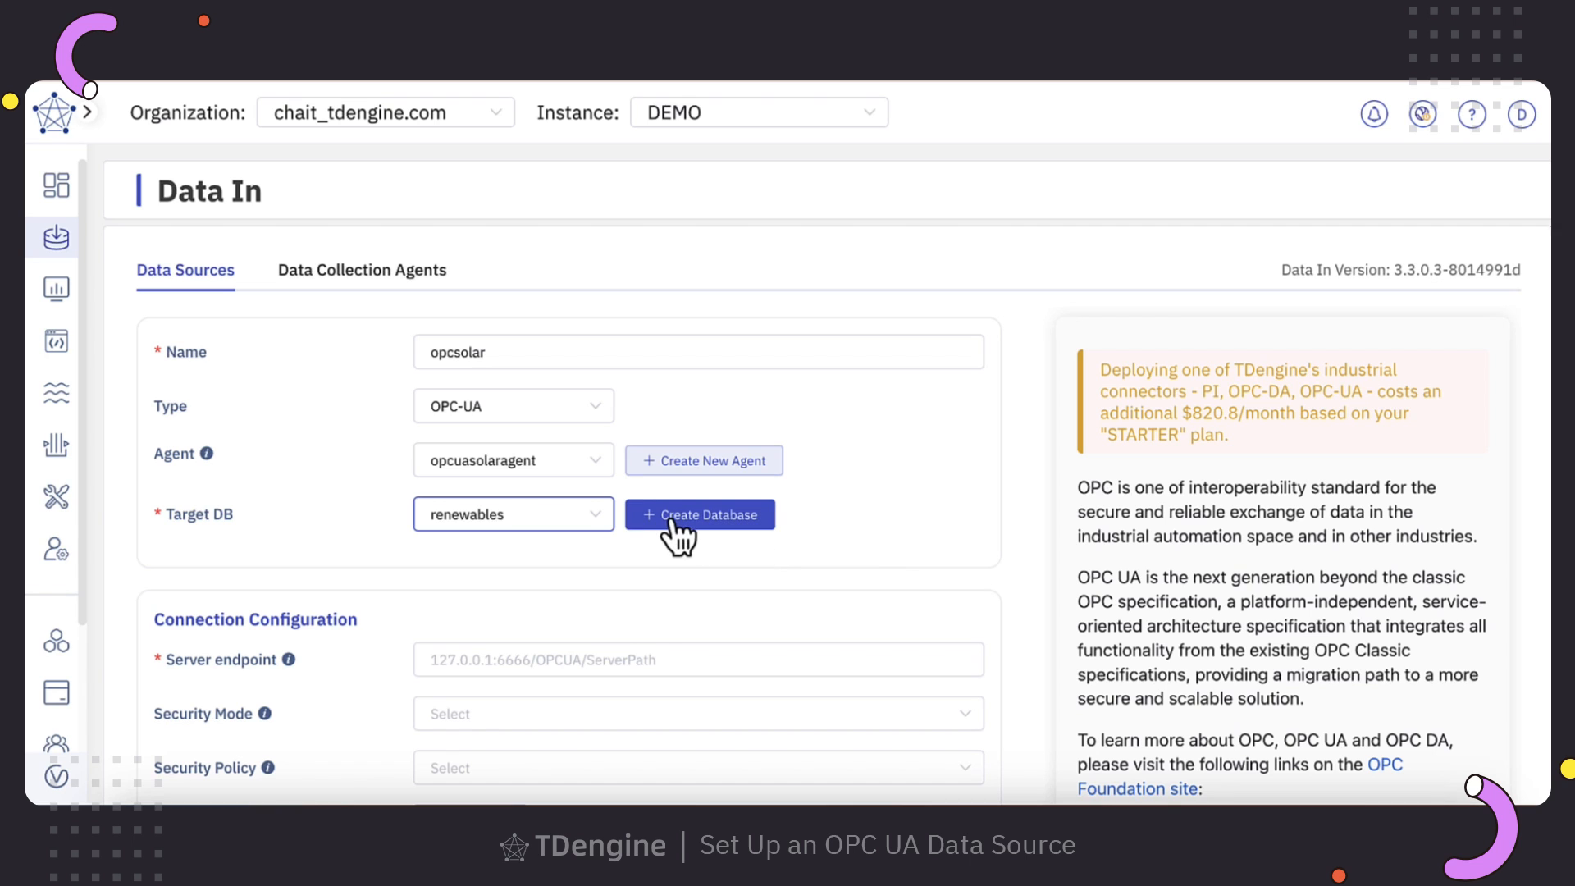
{"action": "scroll", "coordinate": [916, 492], "scroll_direction": "down", "scroll_amount": 1}
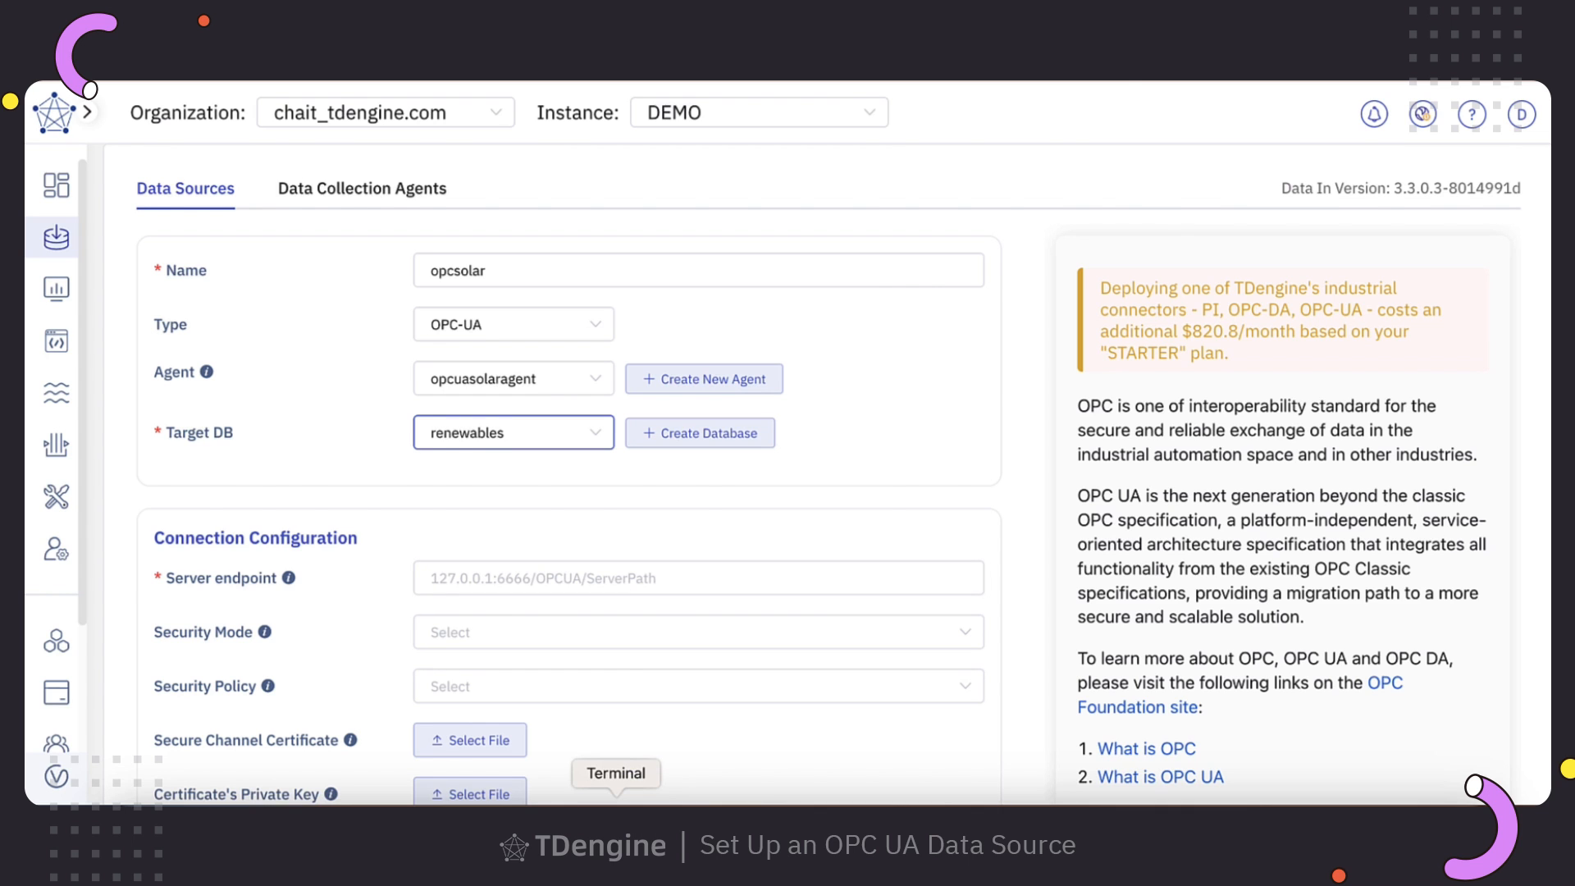
- Copy the endpoint tdform2:53530/OPCUA/SimulationServer from TextEdit and paste it as the data source's server endpoint
{"action": "left_click", "coordinate": [617, 813]}
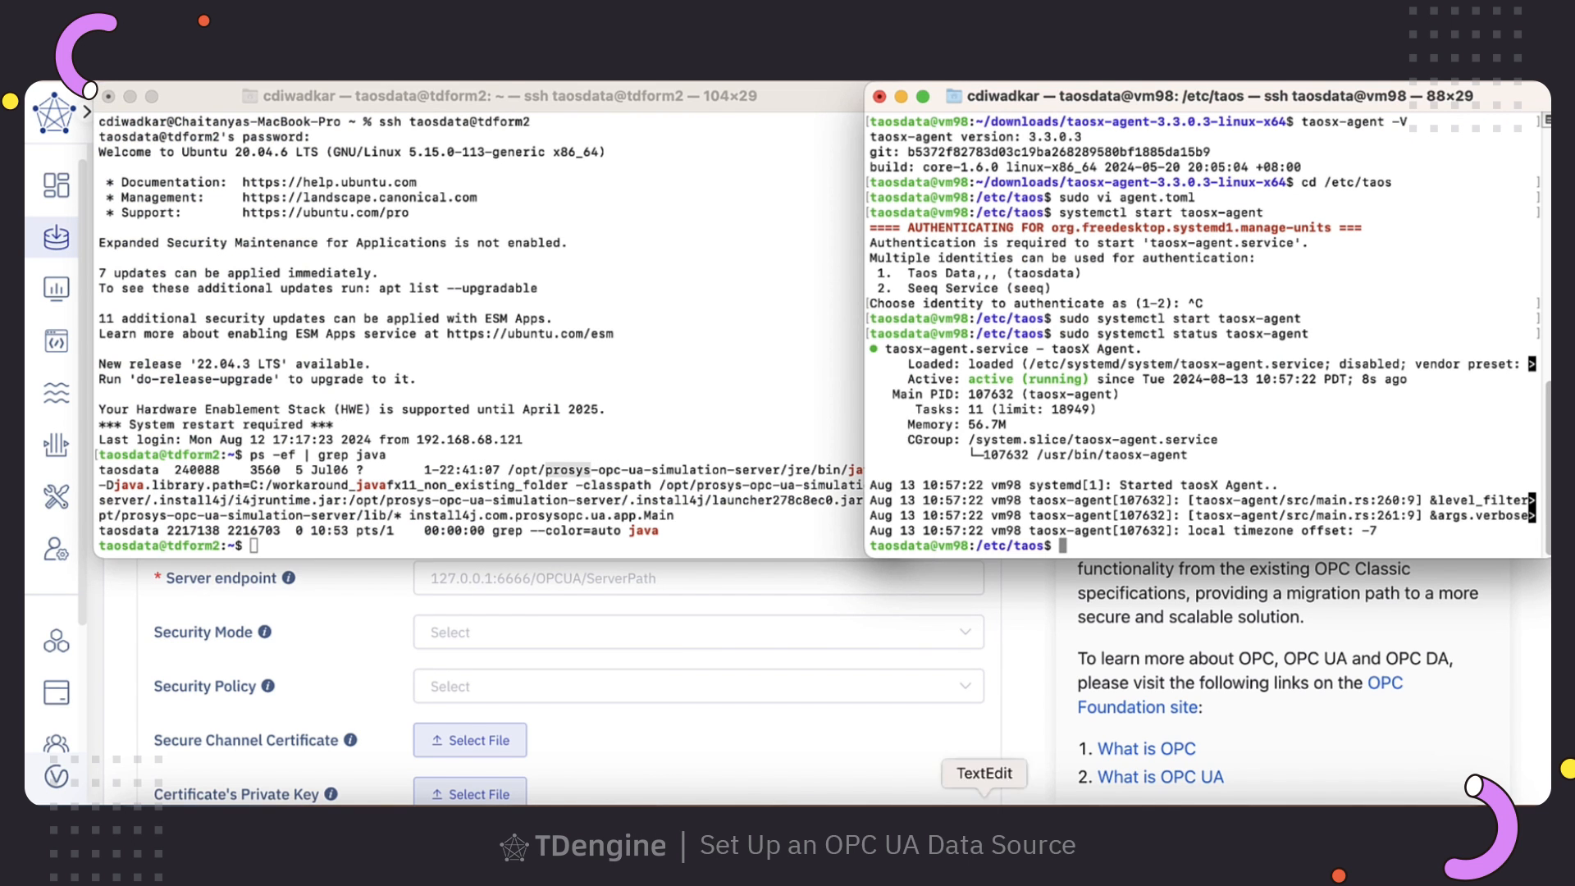
{"action": "left_click", "coordinate": [985, 812]}
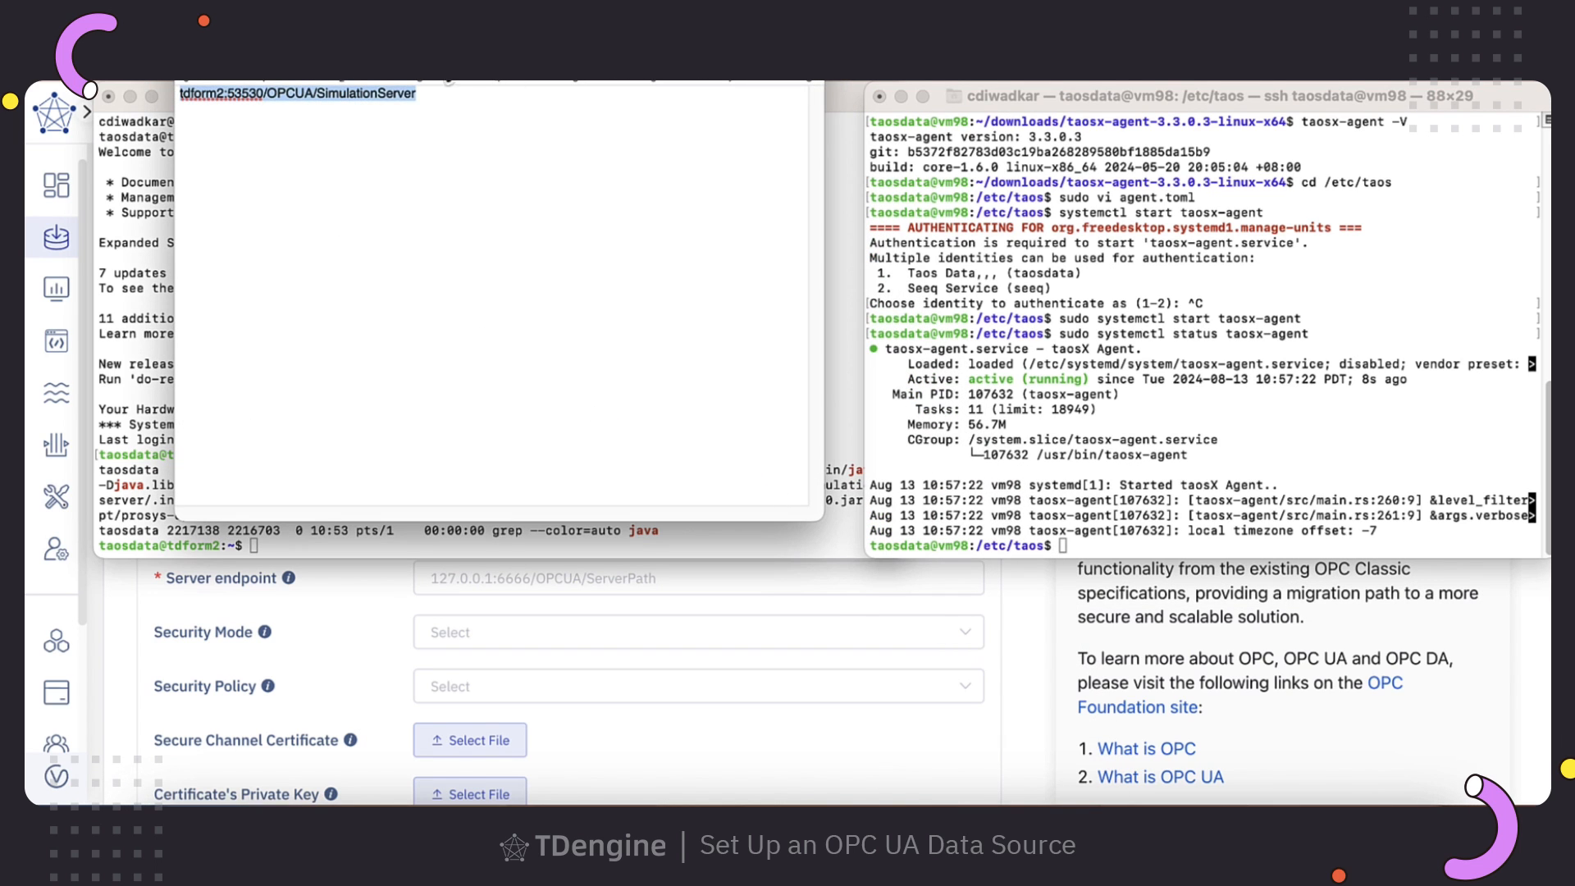
{"action": "right_click", "coordinate": [382, 93]}
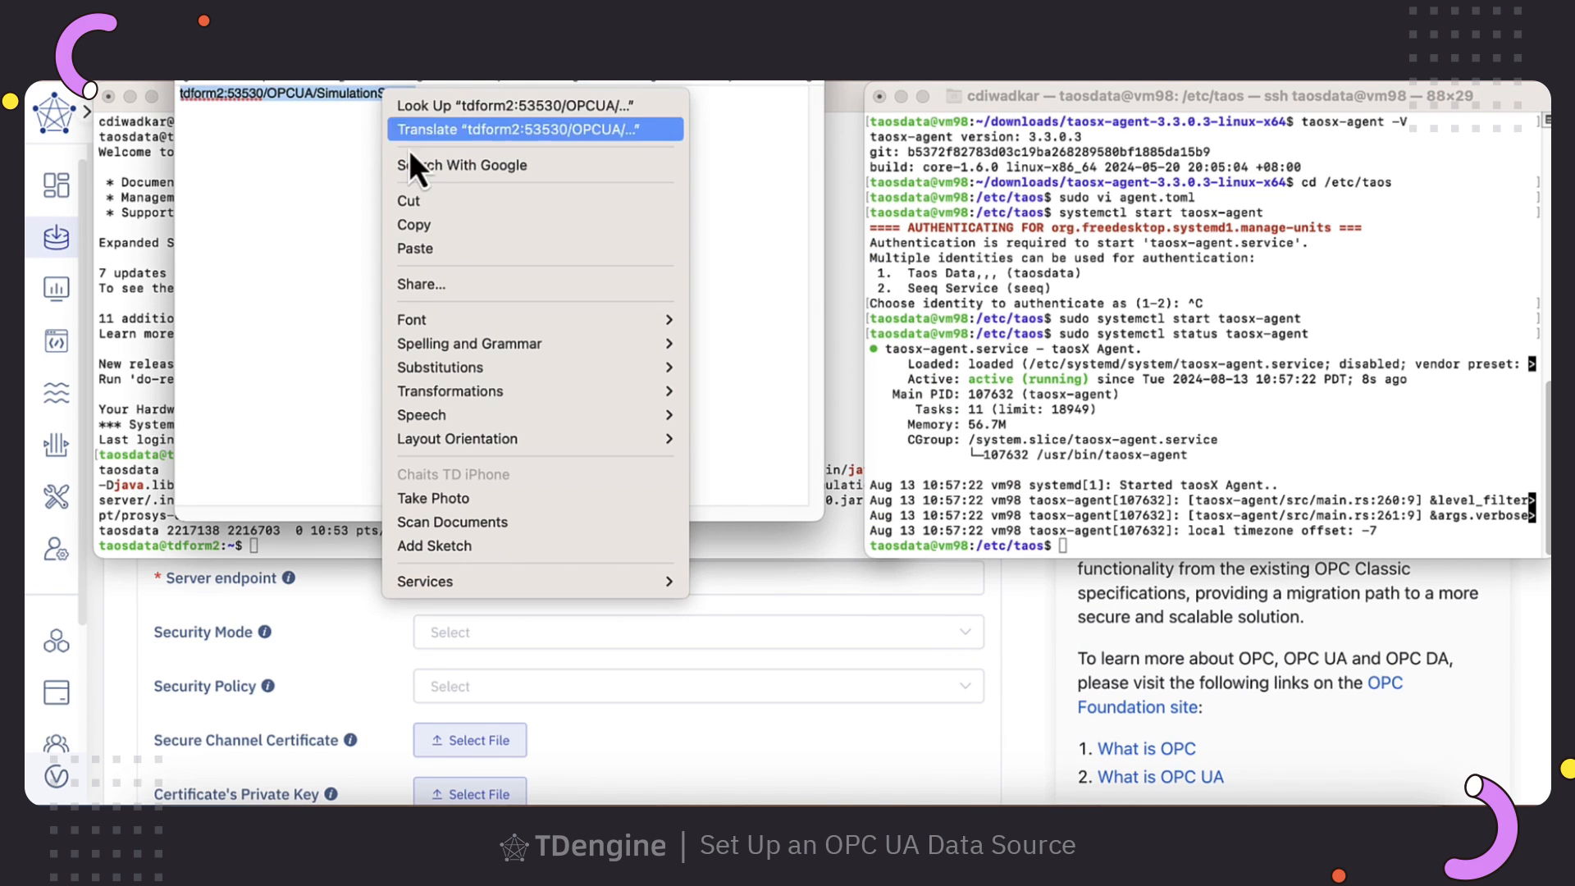
{"action": "left_click", "coordinate": [438, 224]}
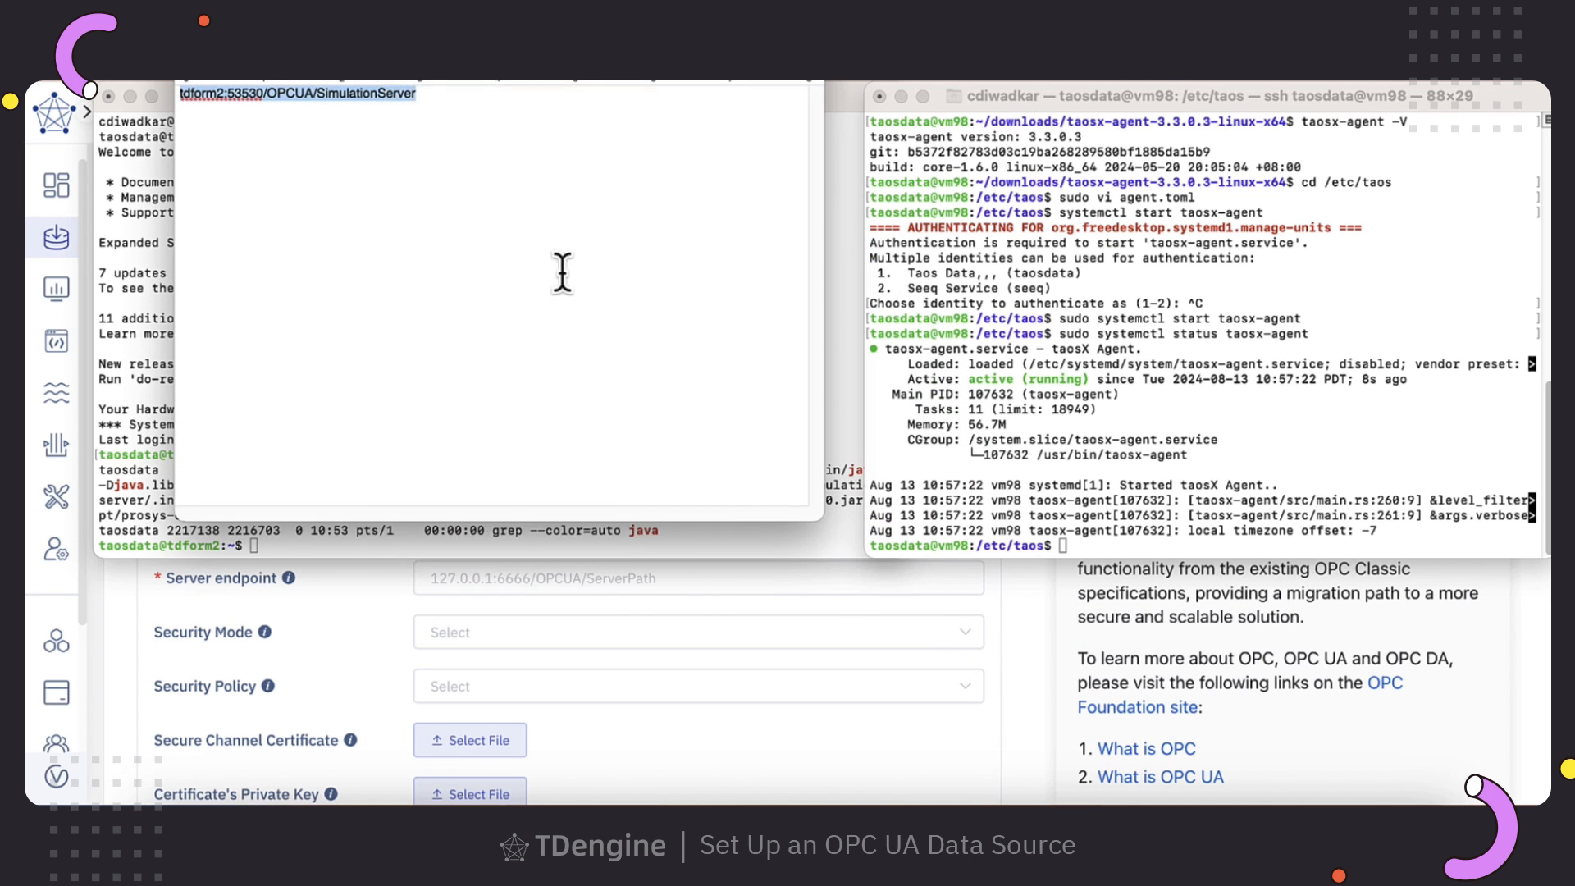
{"action": "left_click", "coordinate": [515, 575]}
{"action": "right_click", "coordinate": [449, 578]}
{"action": "left_click", "coordinate": [506, 617]}
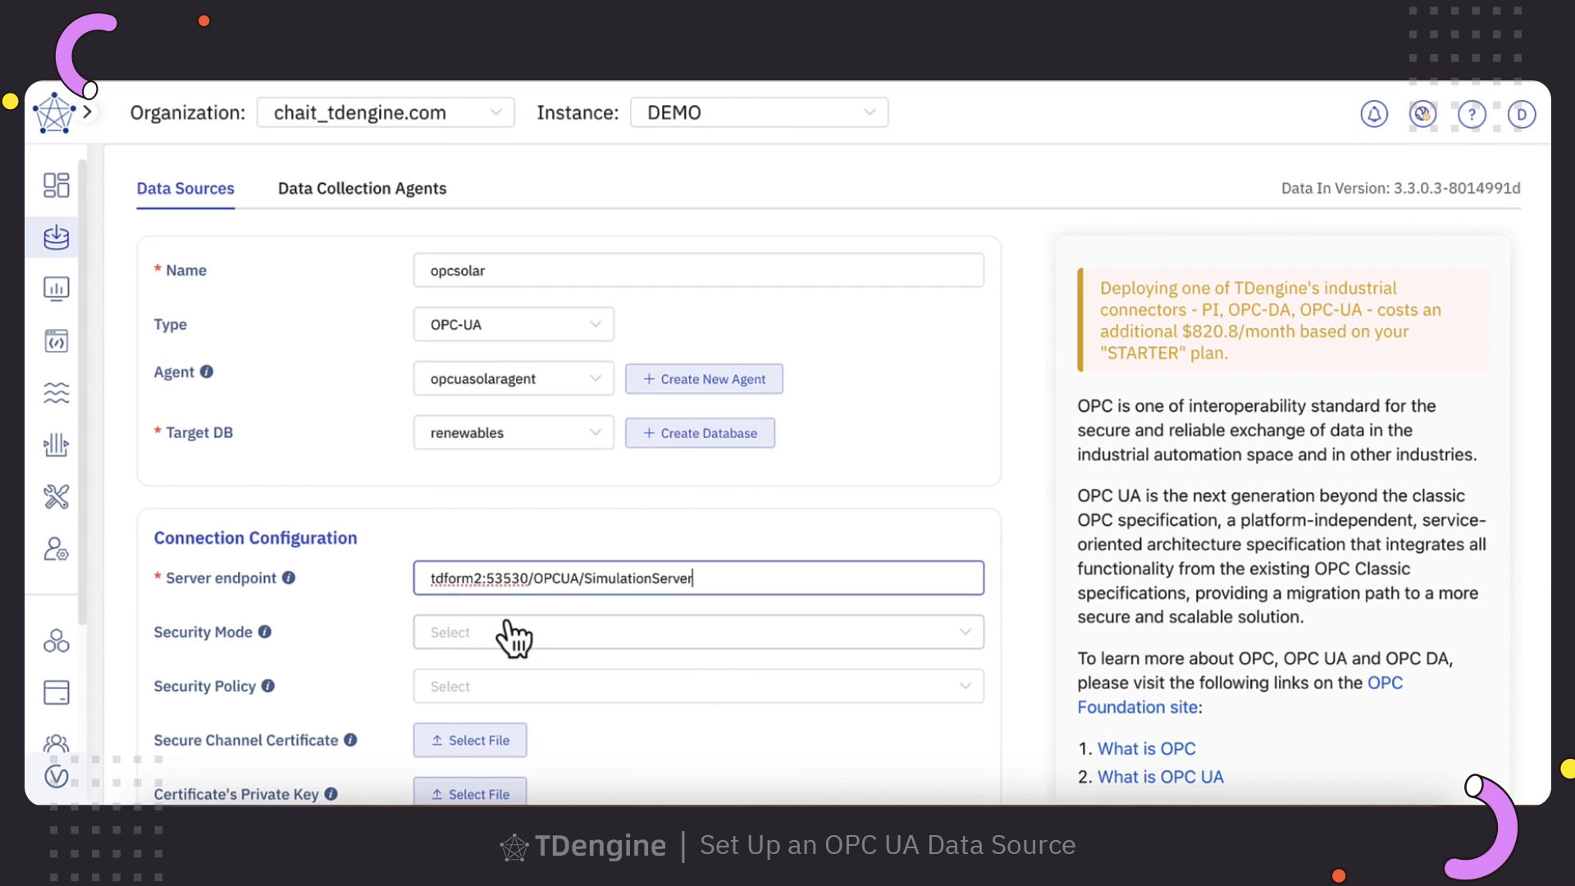
- Leave the security settings empty and authentication anonymous, and check the connection to the OPC UA server
{"action": "scroll", "coordinate": [523, 635], "scroll_direction": "down", "scroll_amount": 1}
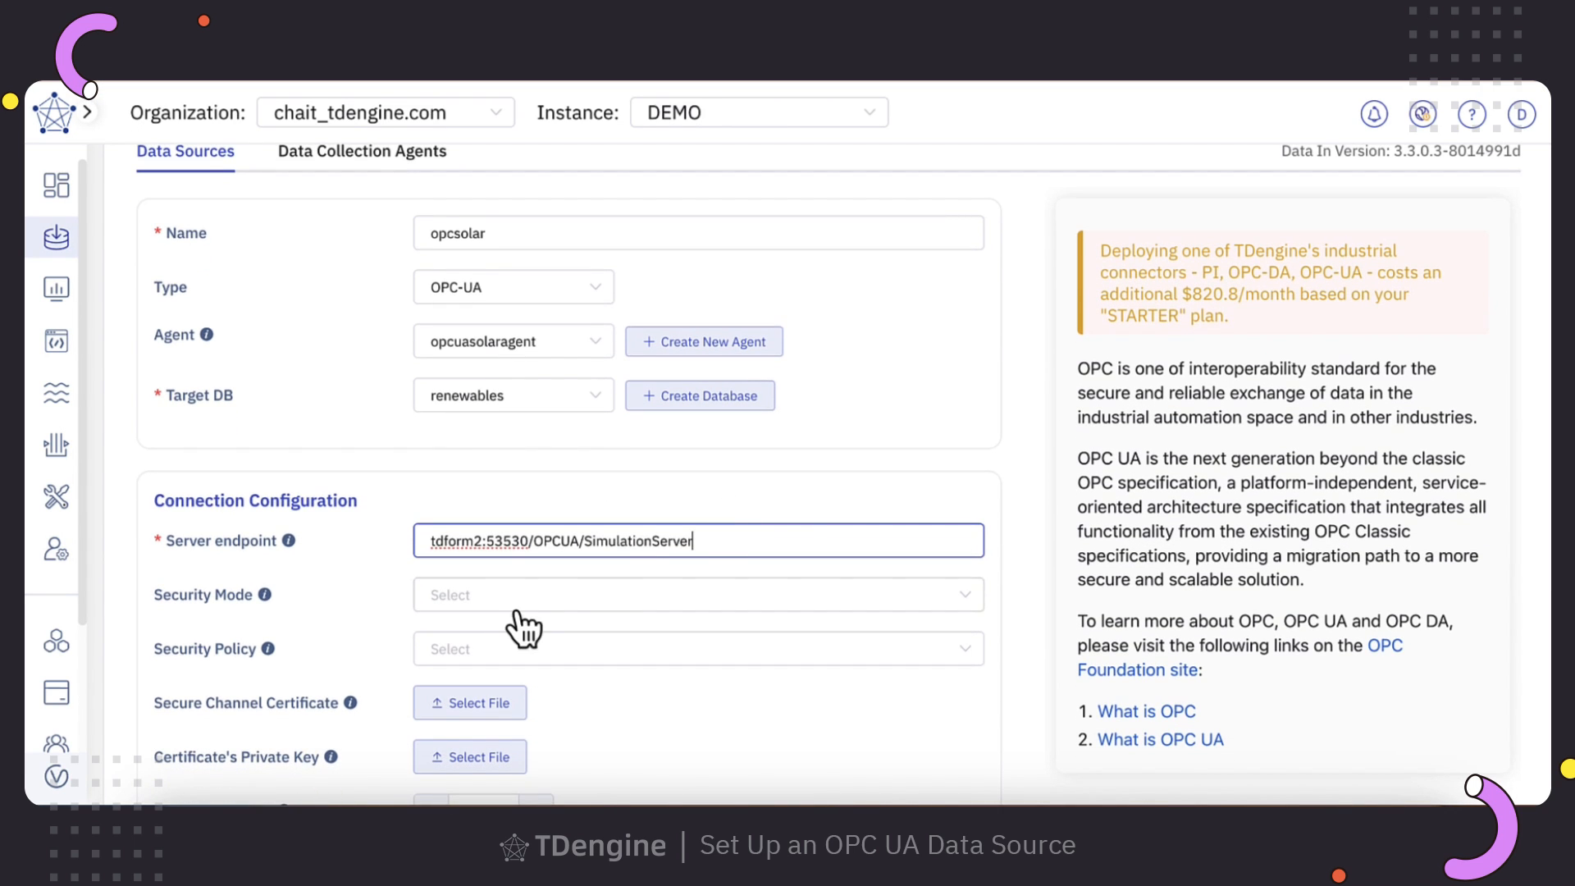
{"action": "scroll", "coordinate": [483, 609], "scroll_direction": "down", "scroll_amount": 5}
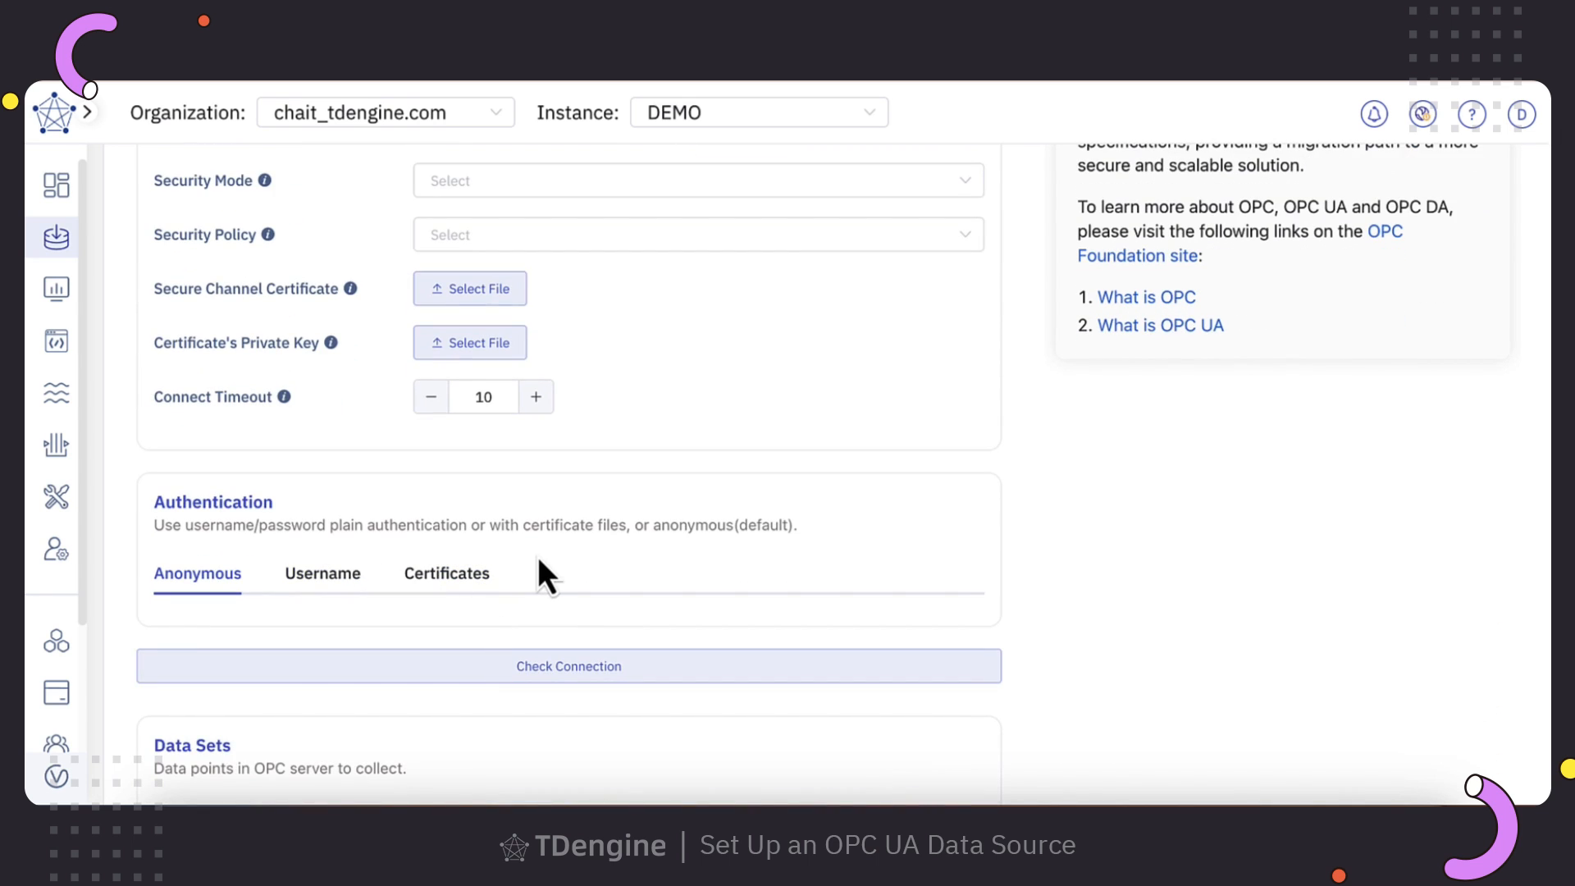
{"action": "scroll", "coordinate": [538, 557], "scroll_direction": "down", "scroll_amount": 1}
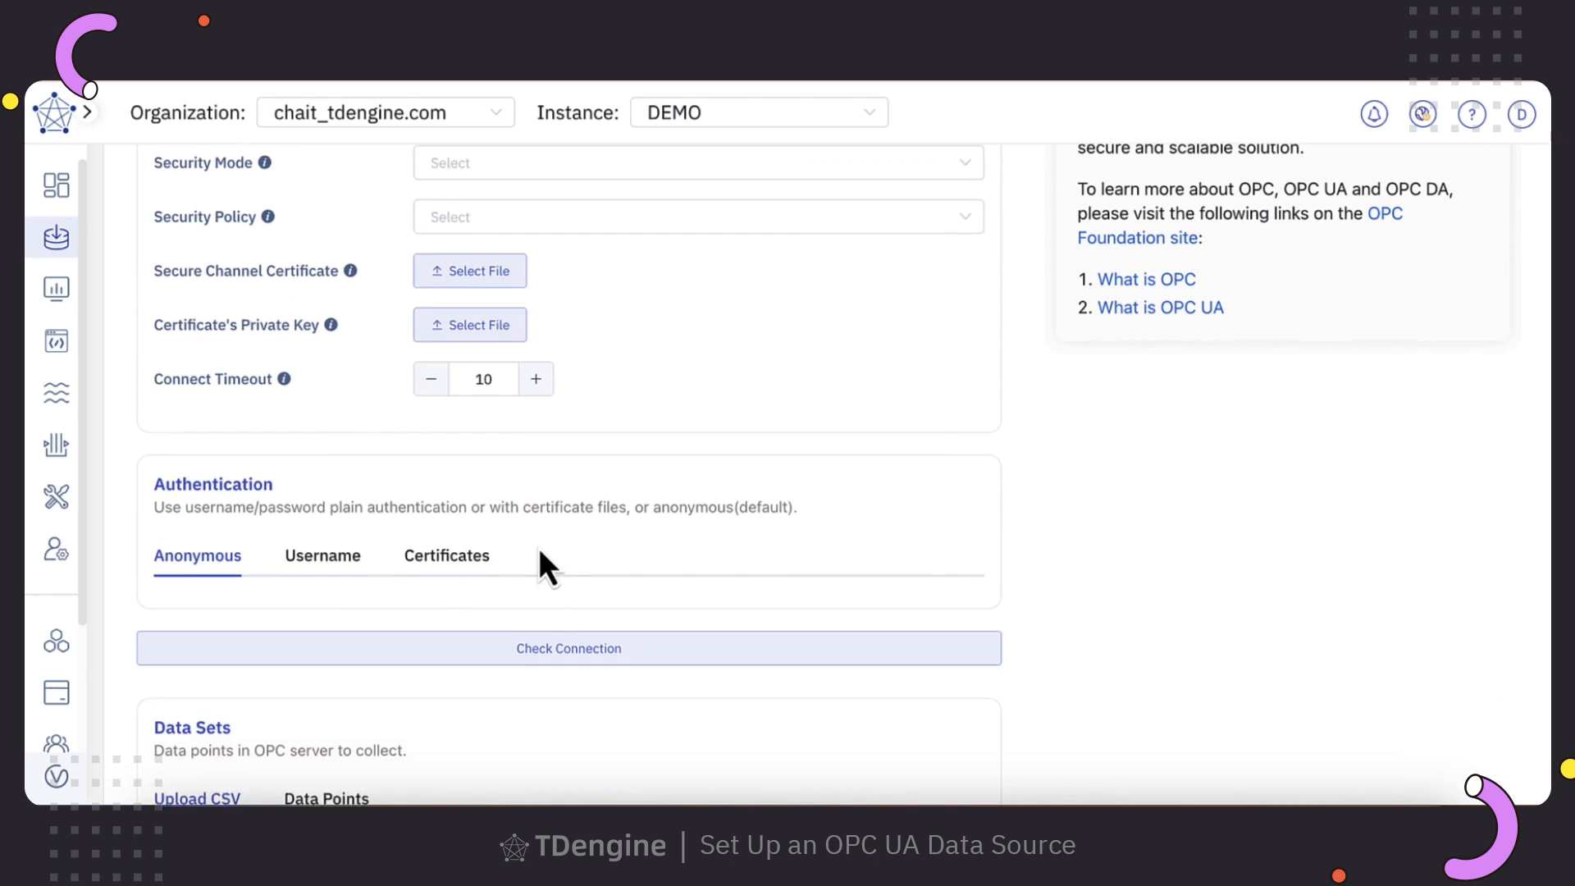
{"action": "left_click", "coordinate": [552, 636]}
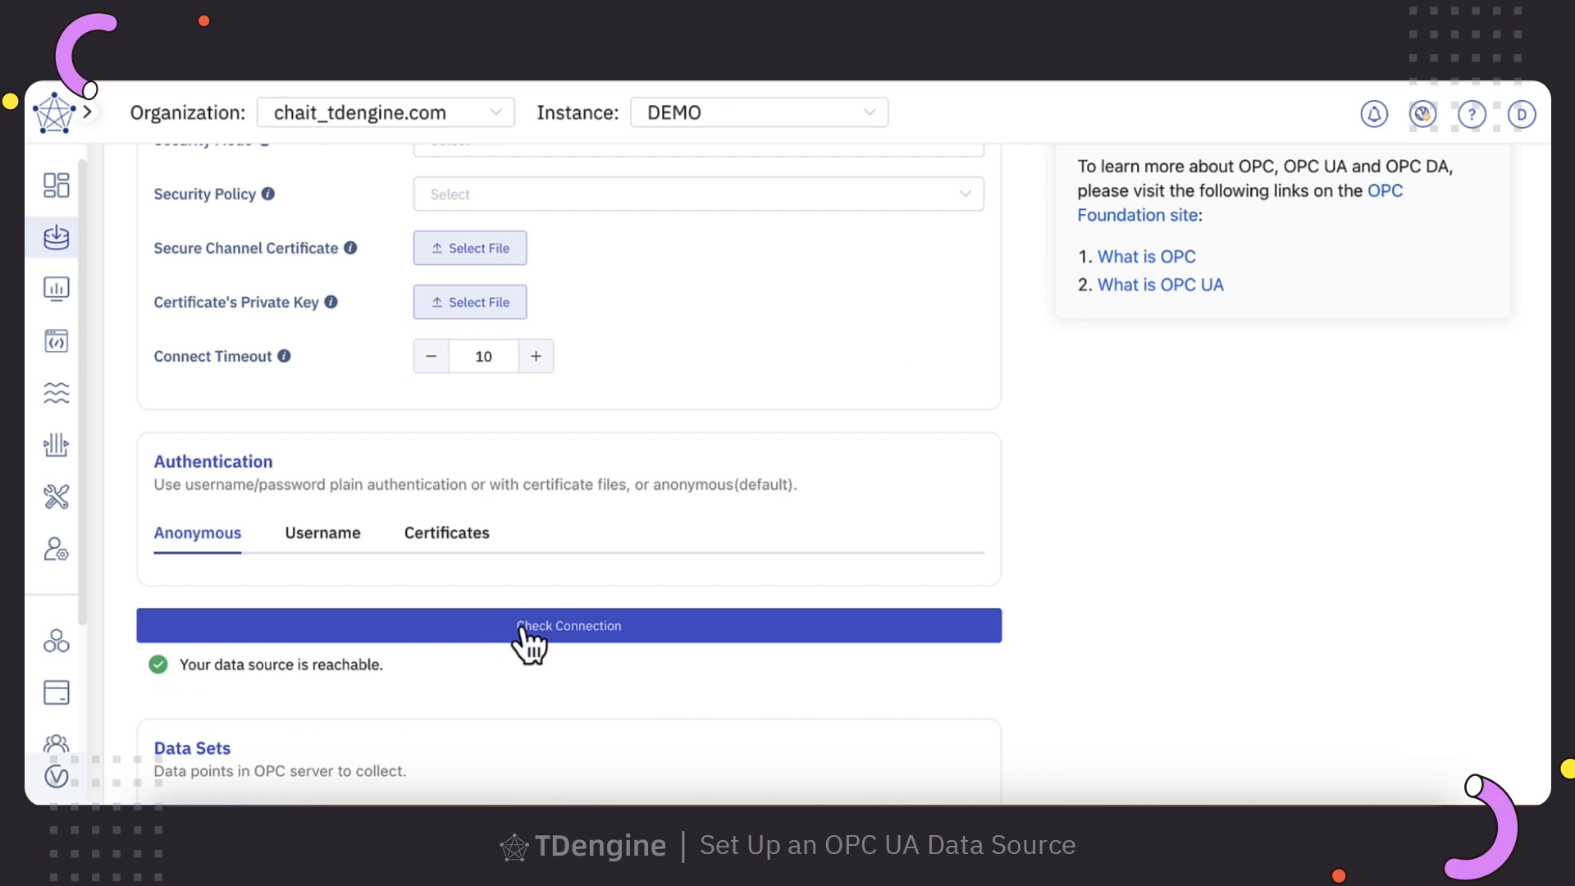
- Start a data points download for the data set and paste the Simulation folder's NodeId, copied from the OPC UA browser, as root node
{"action": "scroll", "coordinate": [706, 492], "scroll_direction": "down", "scroll_amount": 5}
{"action": "scroll", "coordinate": [707, 482], "scroll_direction": "down", "scroll_amount": 1}
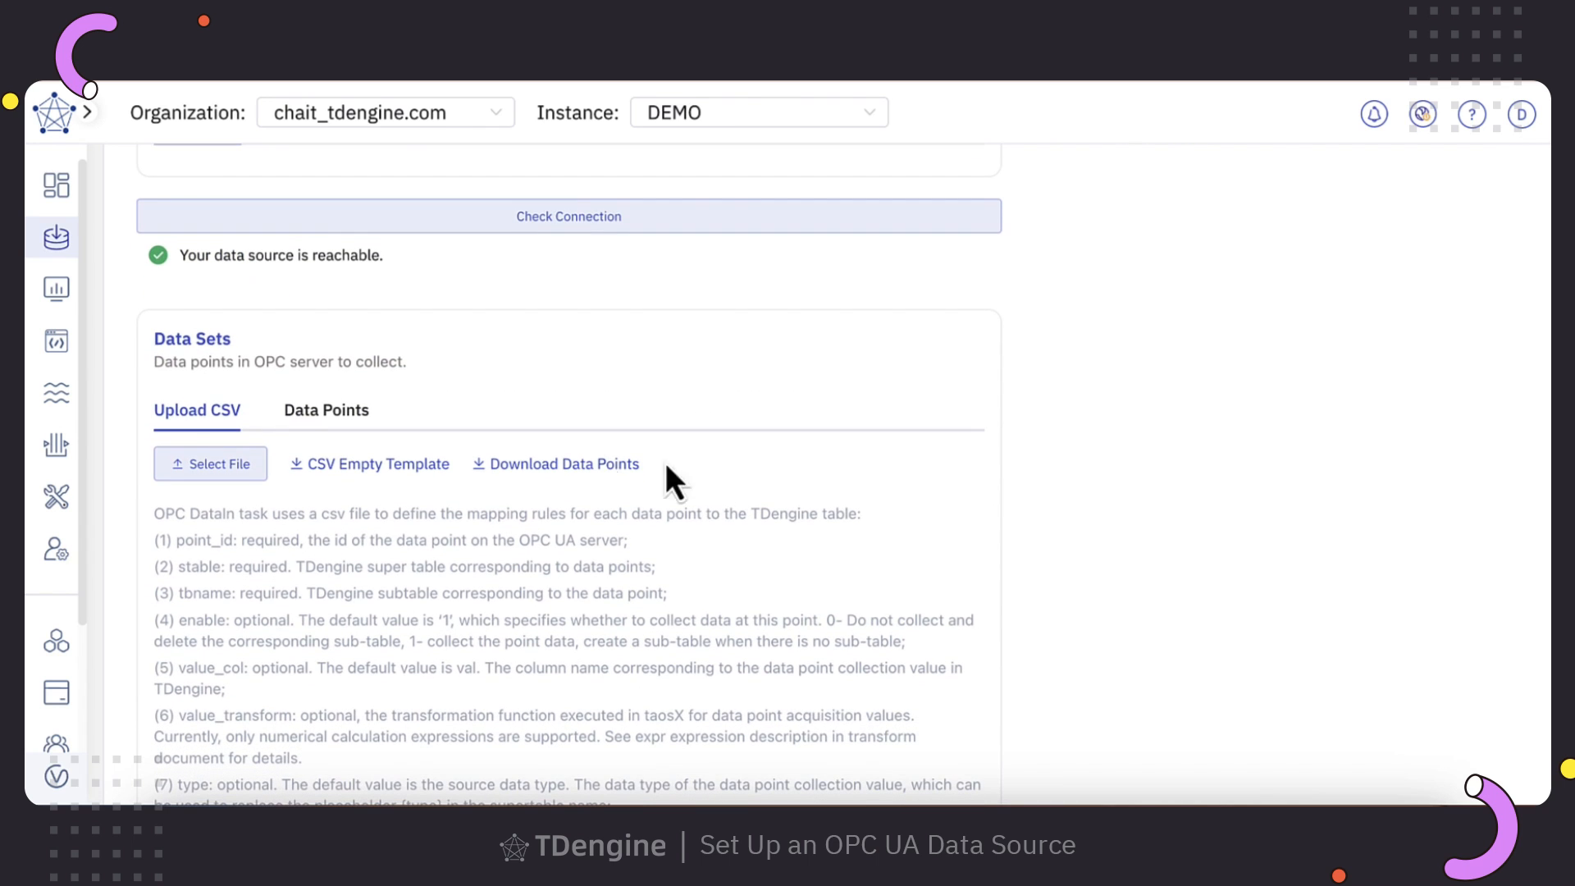
{"action": "left_click", "coordinate": [539, 472]}
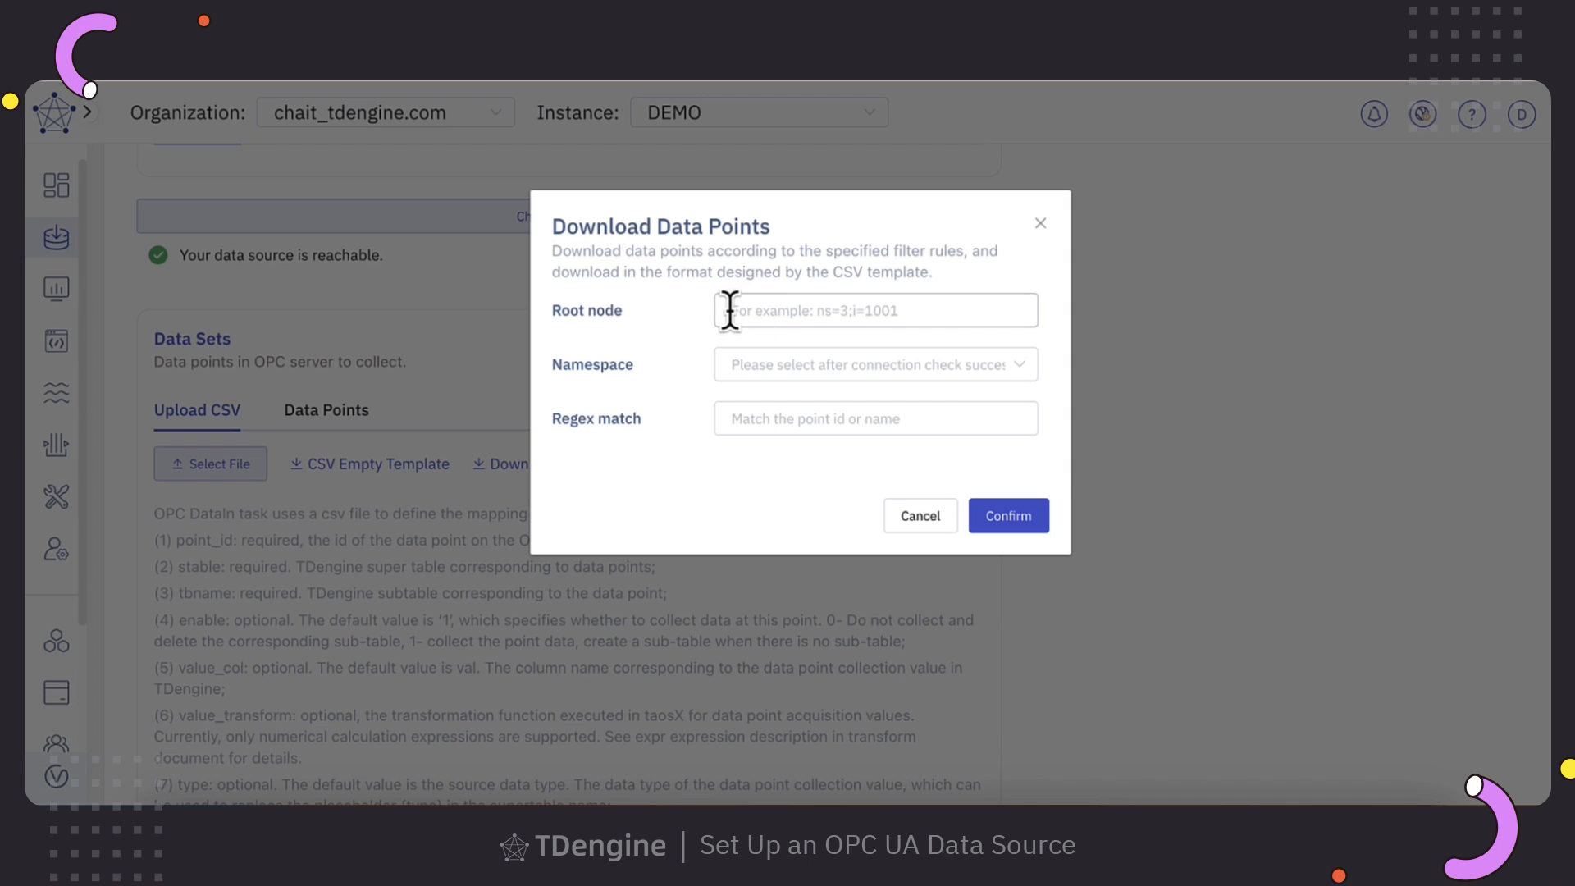
{"action": "left_click", "coordinate": [726, 803]}
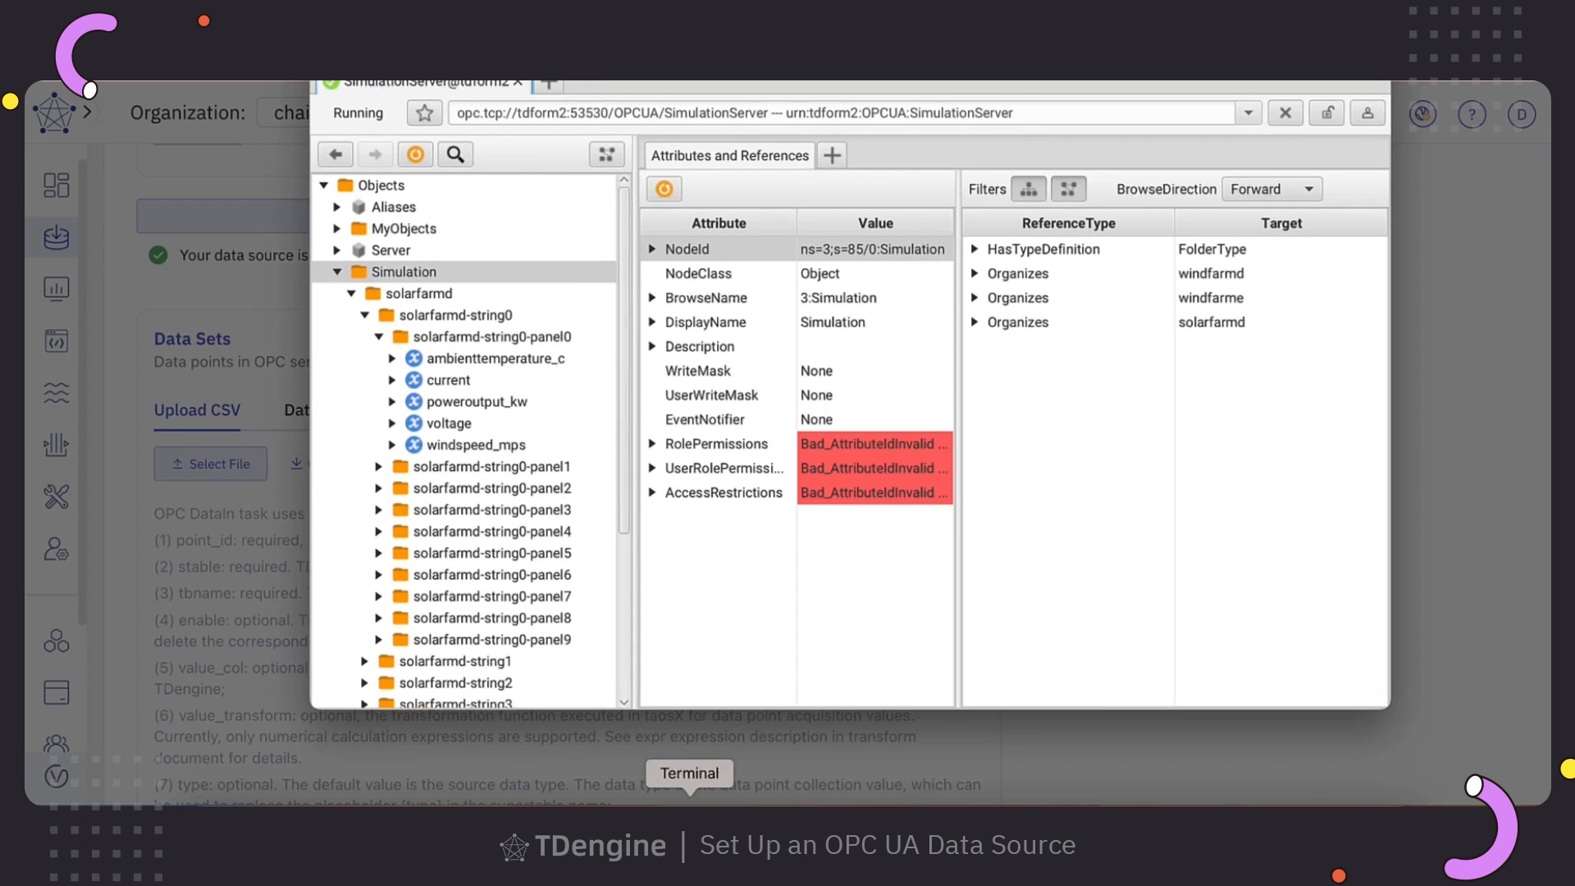
{"action": "right_click", "coordinate": [810, 255]}
{"action": "left_click", "coordinate": [829, 268]}
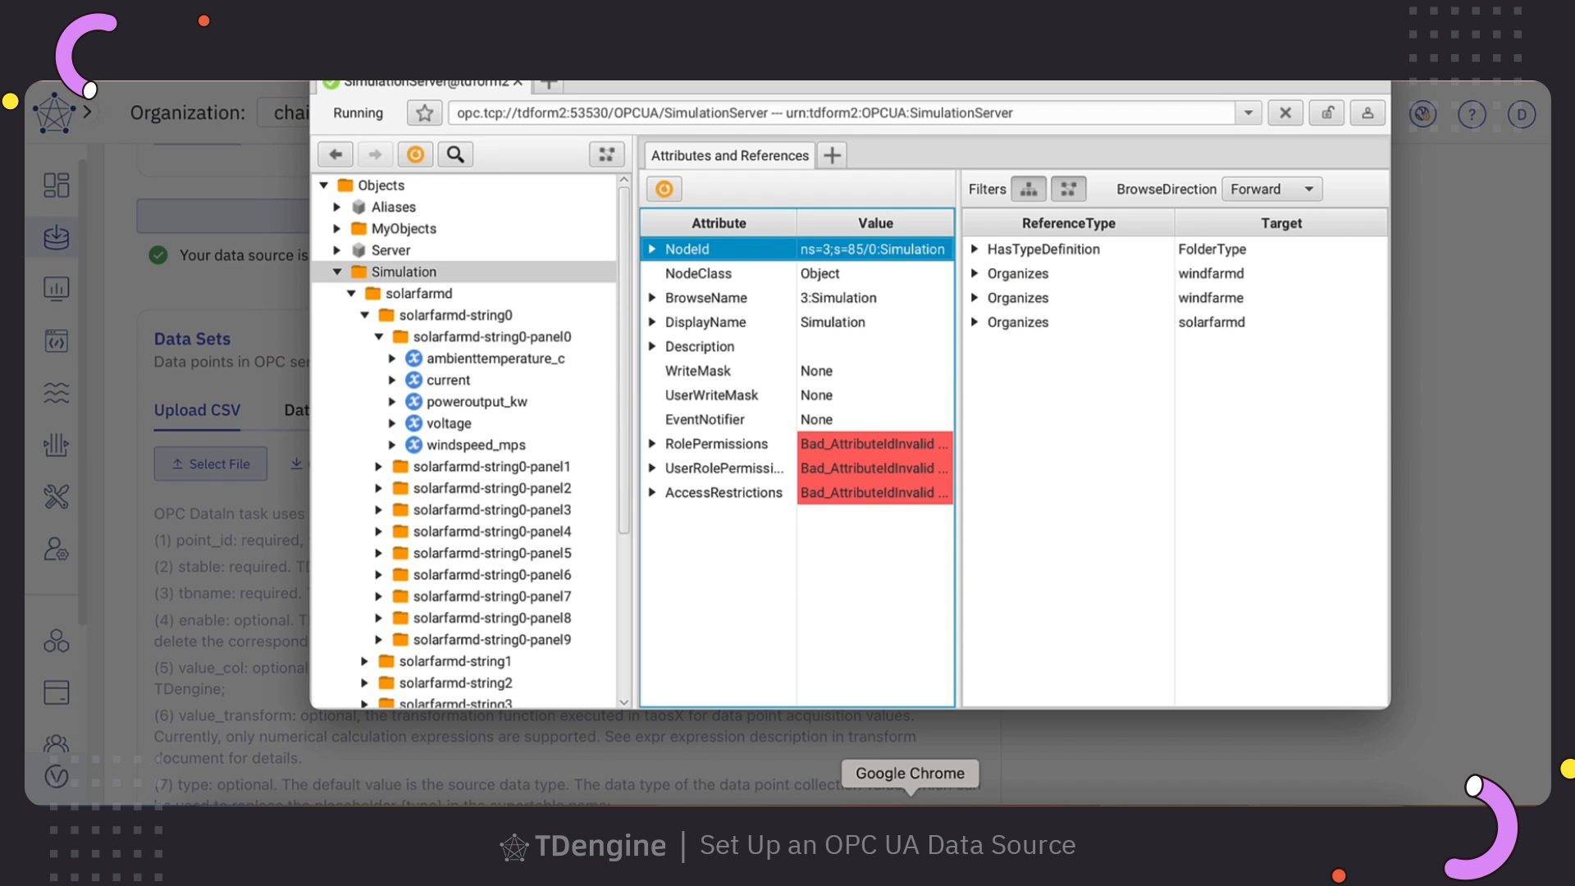
{"action": "left_click", "coordinate": [910, 817]}
{"action": "right_click", "coordinate": [751, 315]}
{"action": "left_click", "coordinate": [799, 475]}
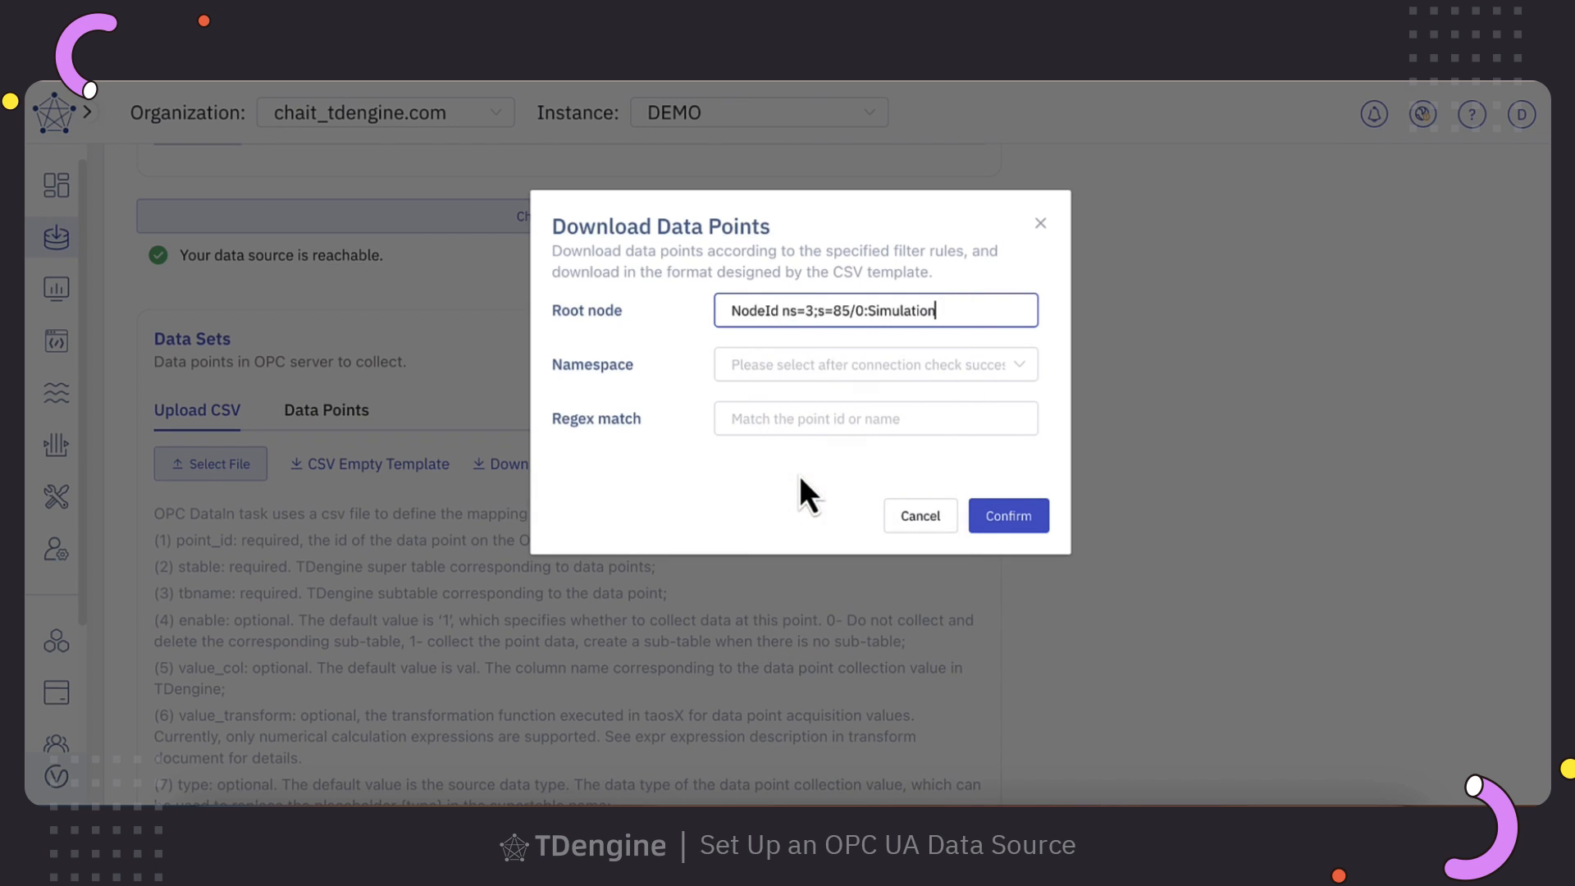
- Trim the root node to ns=3;s=85/0:Simulation and confirm the data points download
{"action": "left_click_drag", "start_coordinate": [782, 313], "coordinate": [707, 315]}
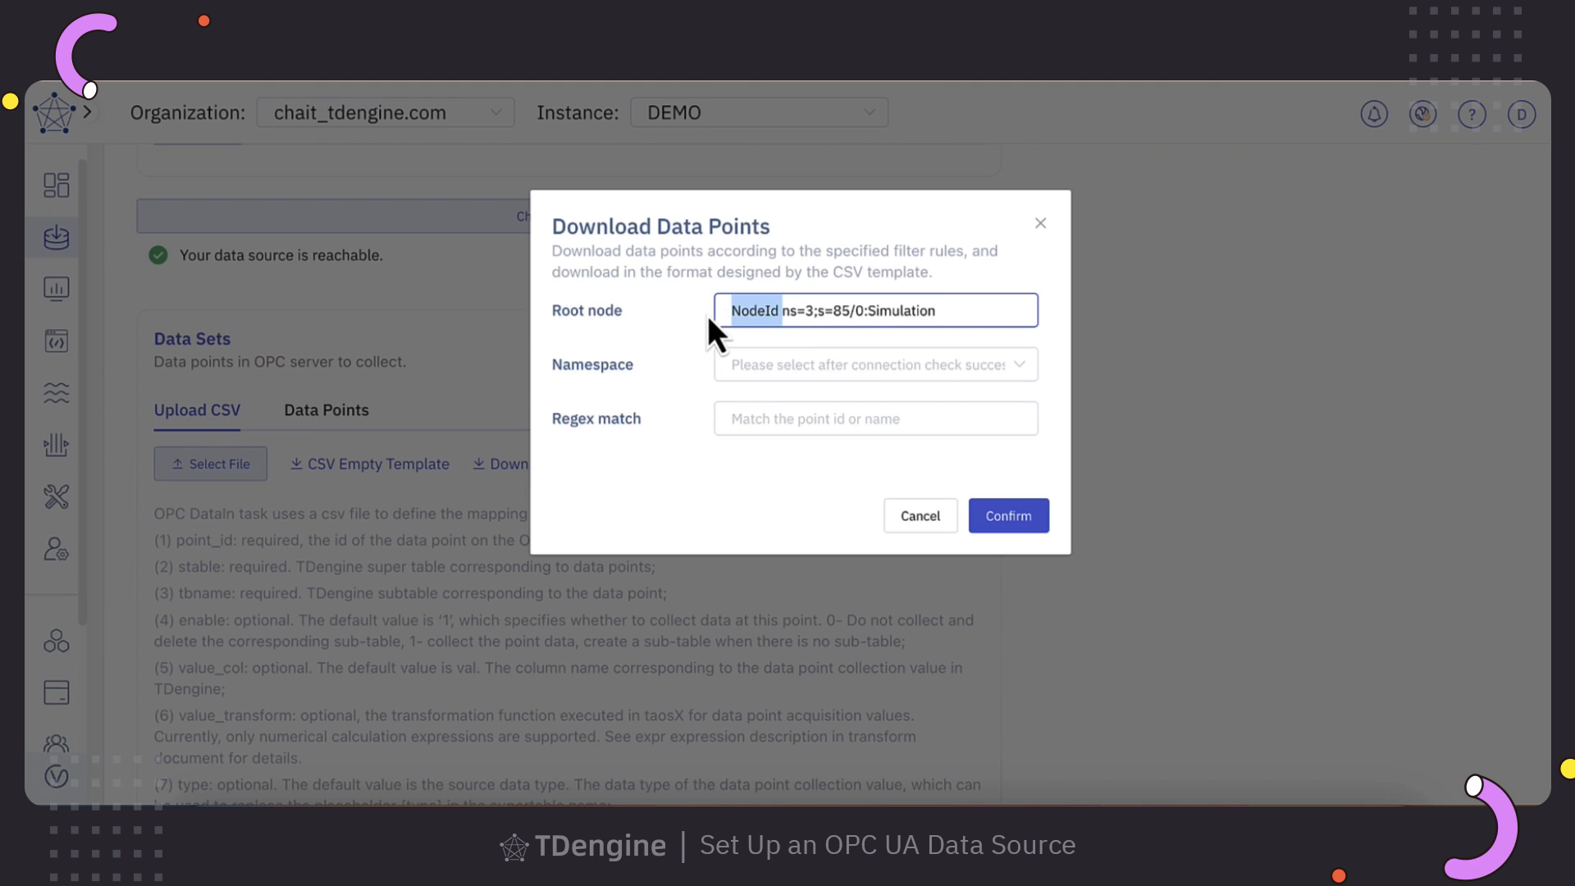
{"action": "key", "text": "BackSpace"}
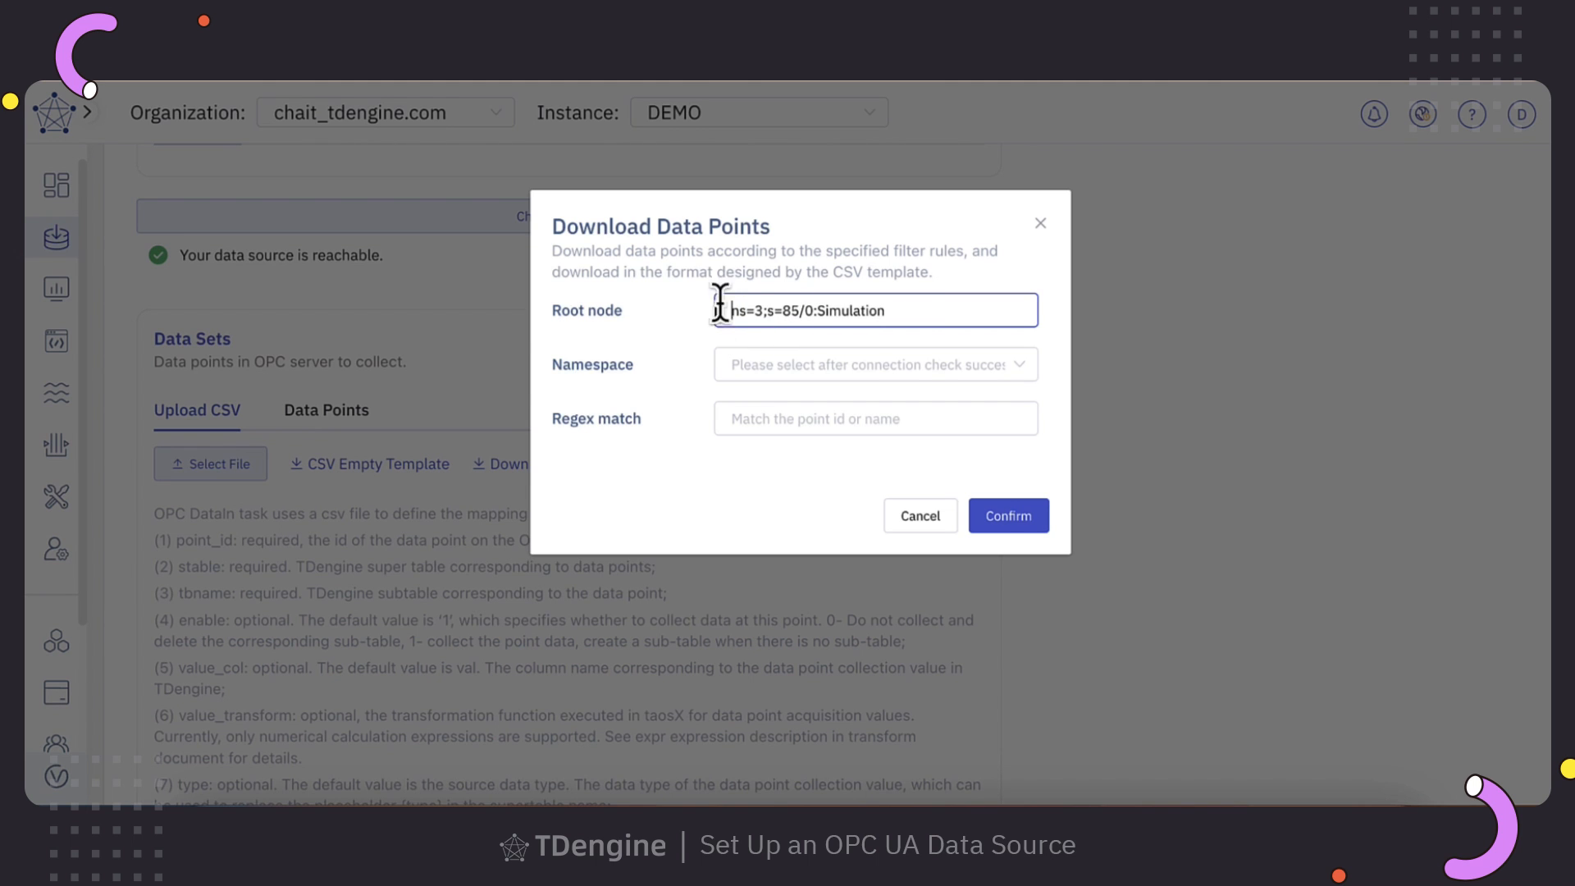
{"action": "left_click", "coordinate": [1014, 521]}
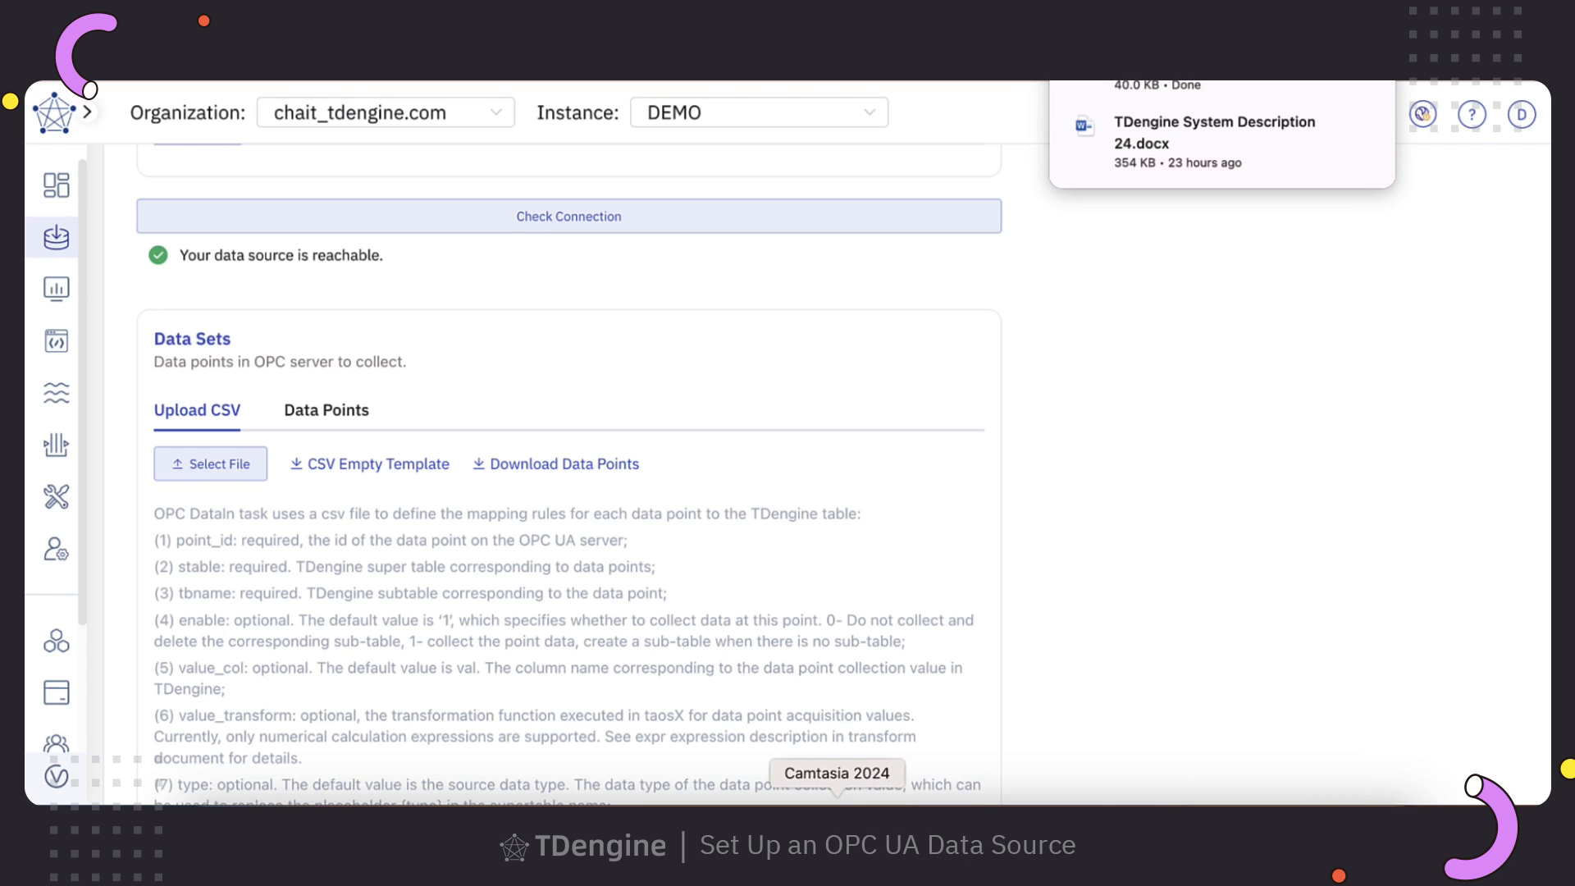
- Open the solar_opcua_config file in Excel and browse the Downloads folder in Finder
{"action": "left_click", "coordinate": [985, 800]}
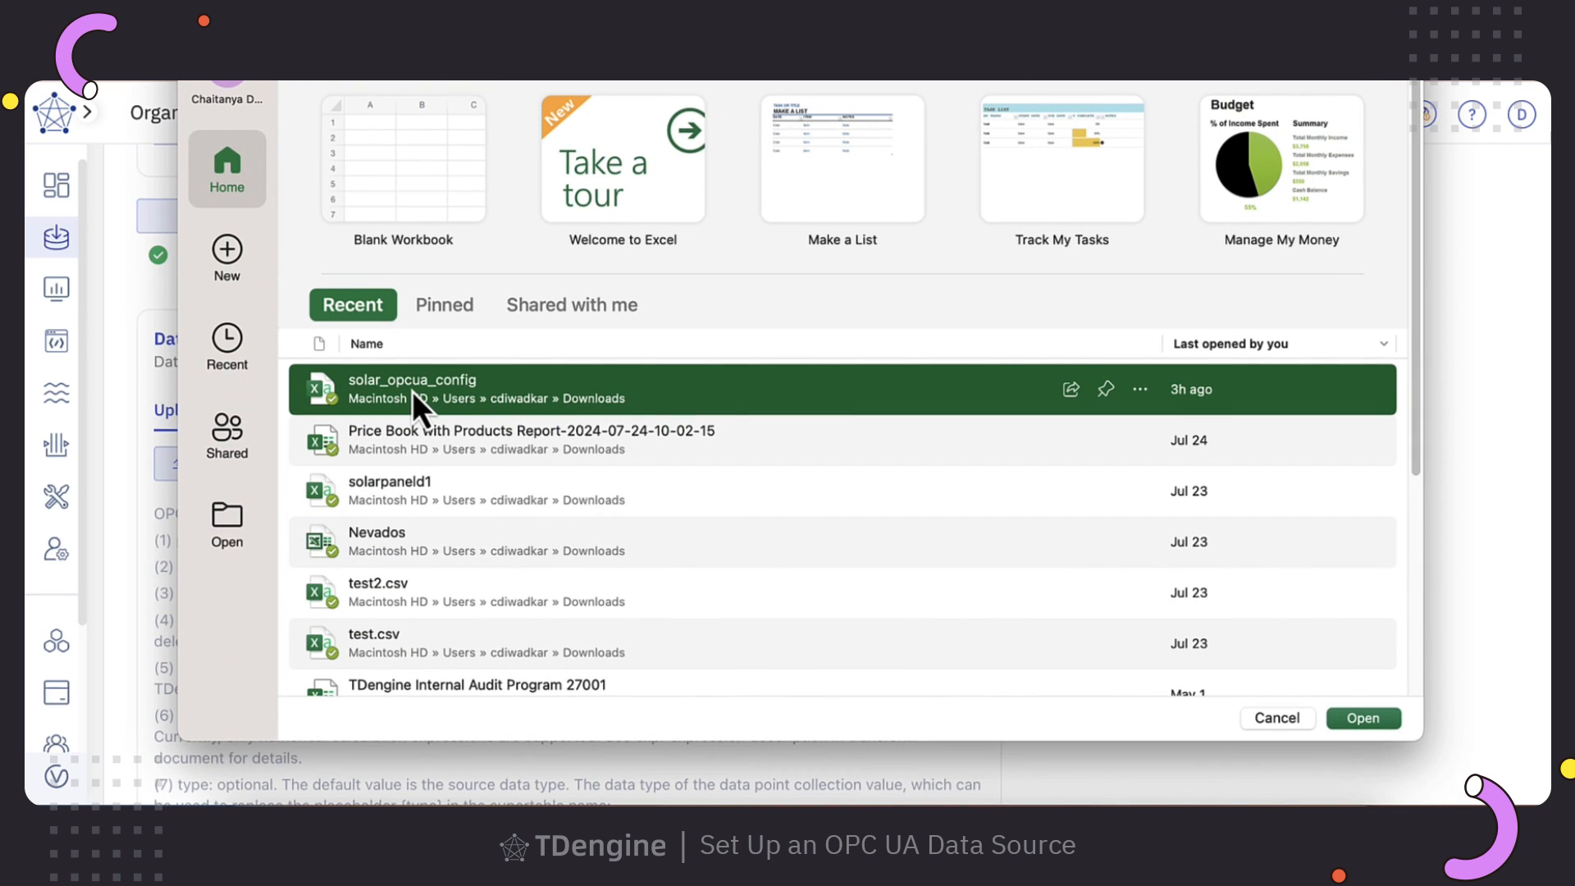
{"action": "double_click", "coordinate": [412, 391]}
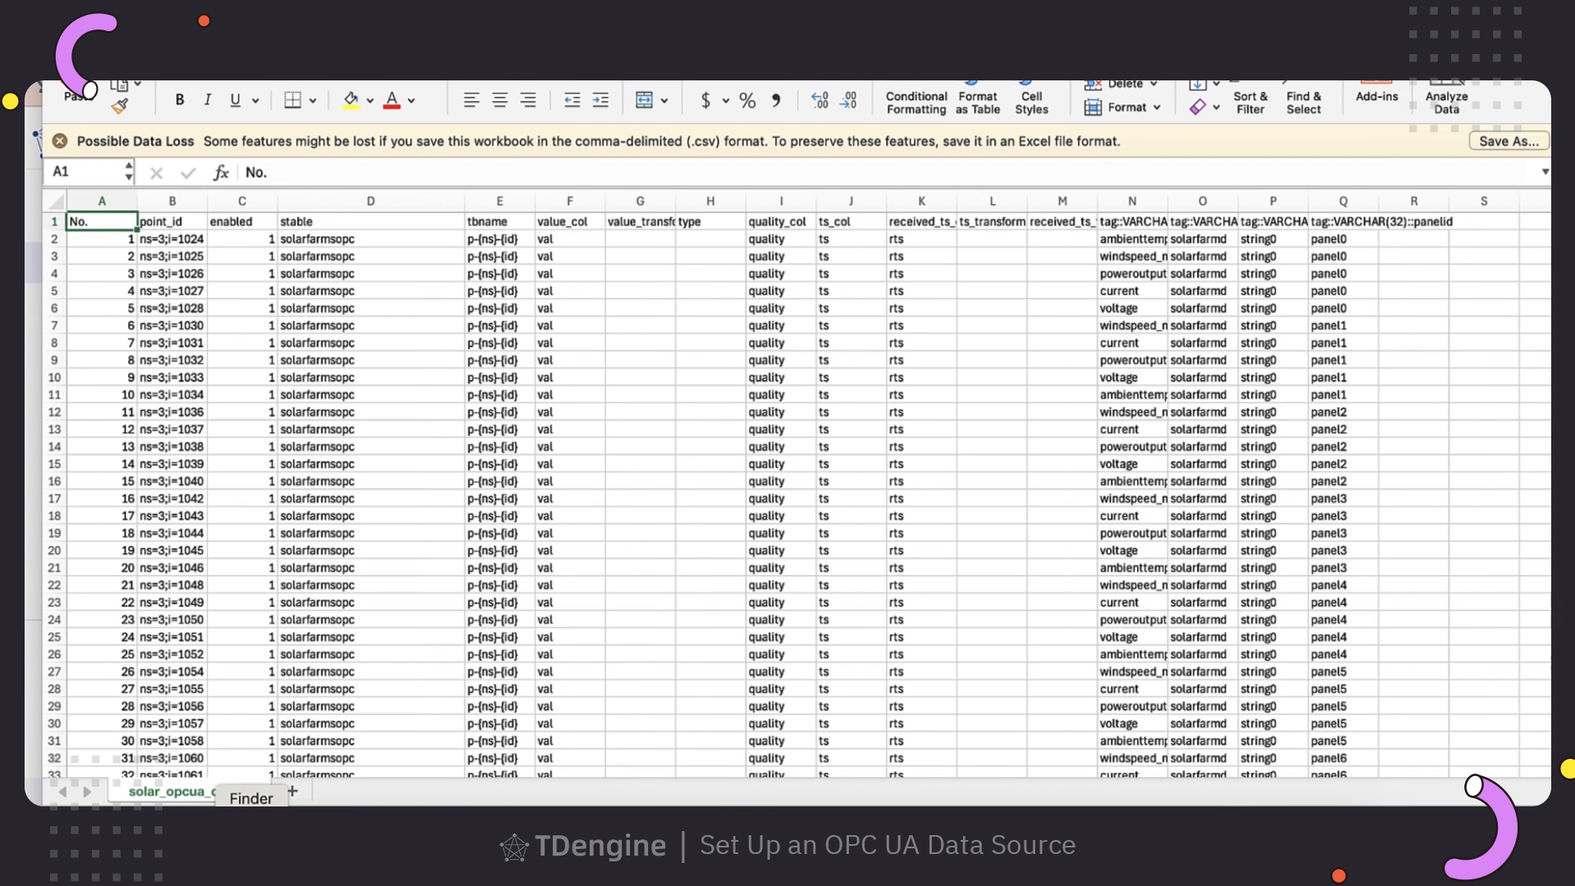
{"action": "left_click", "coordinate": [246, 800]}
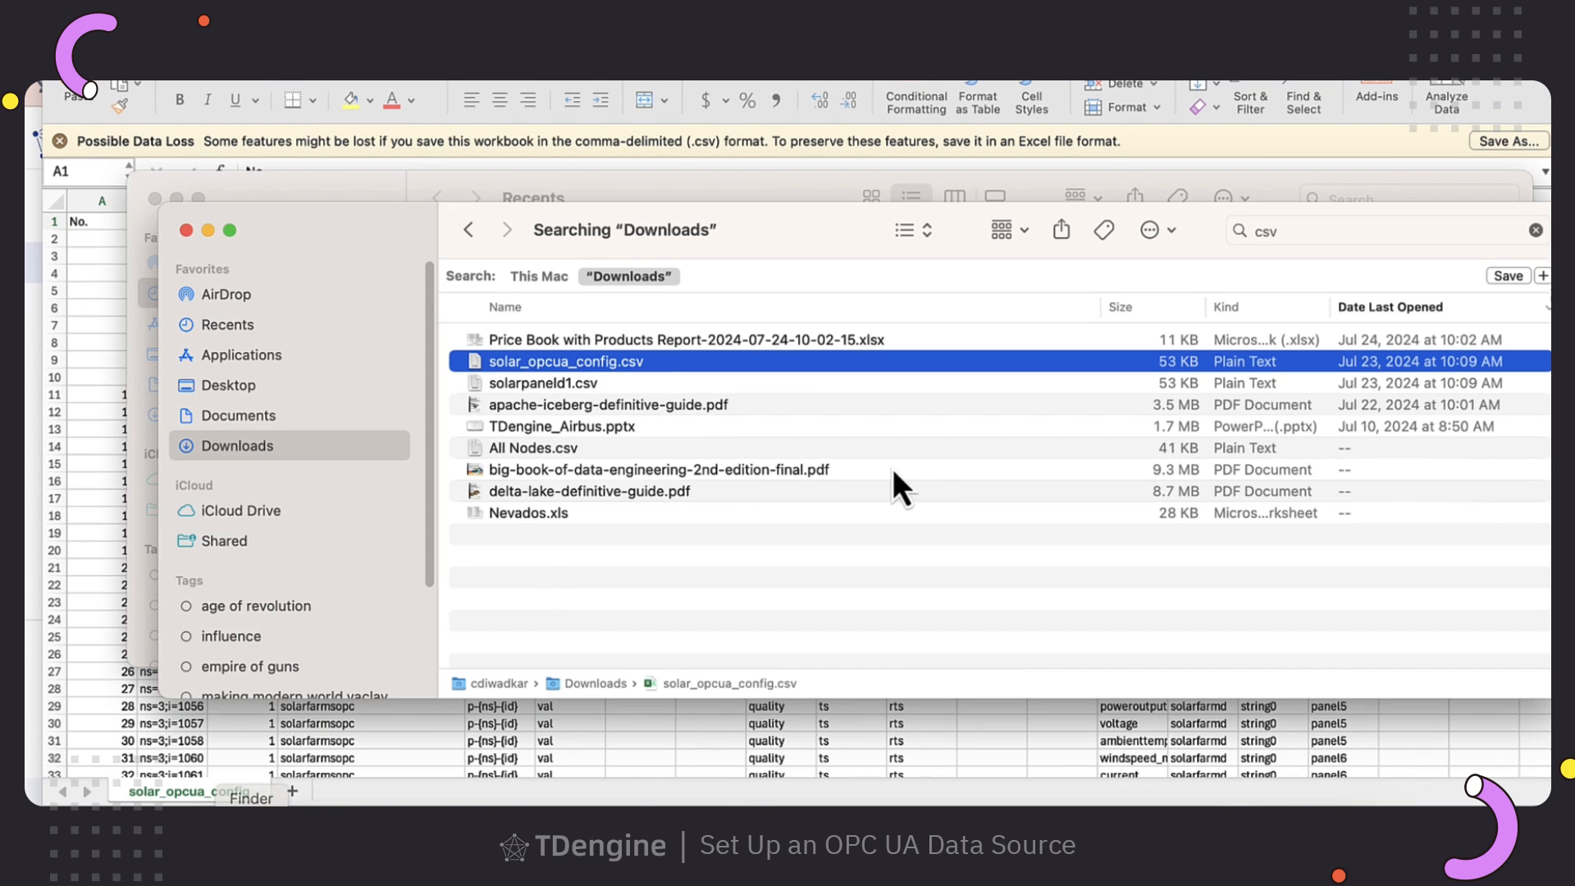
{"action": "left_click", "coordinate": [241, 451]}
{"action": "double_click", "coordinate": [533, 305]}
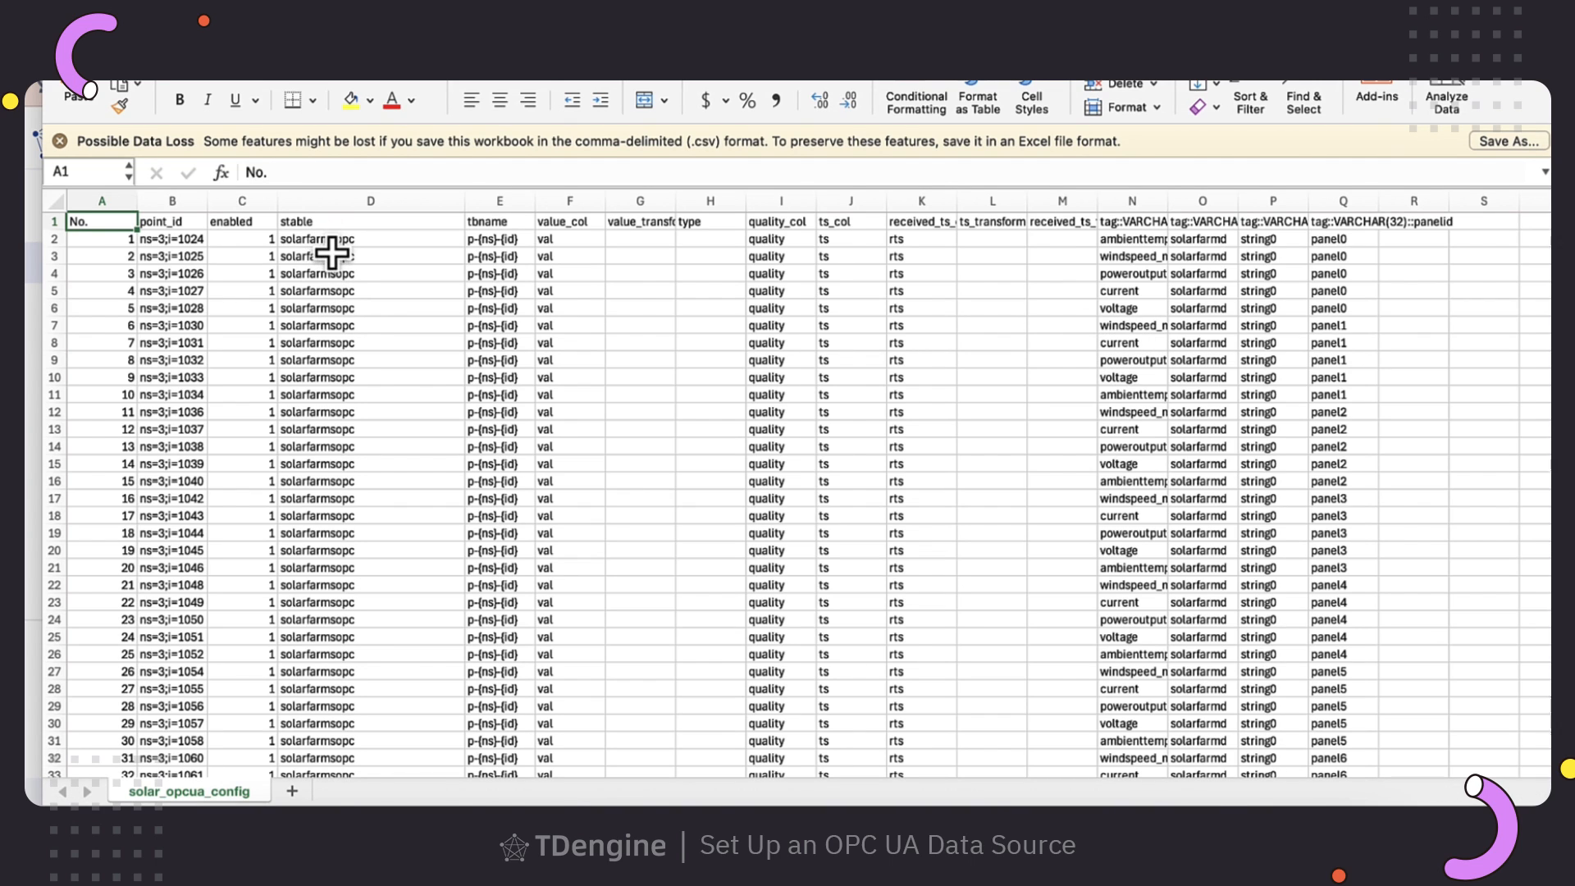
- Adjust the widths of the tbname and tag columns in solar_opcua_config and select the panel0 cells Q2 to Q6
{"action": "left_click_drag", "start_coordinate": [465, 205], "coordinate": [529, 206]}
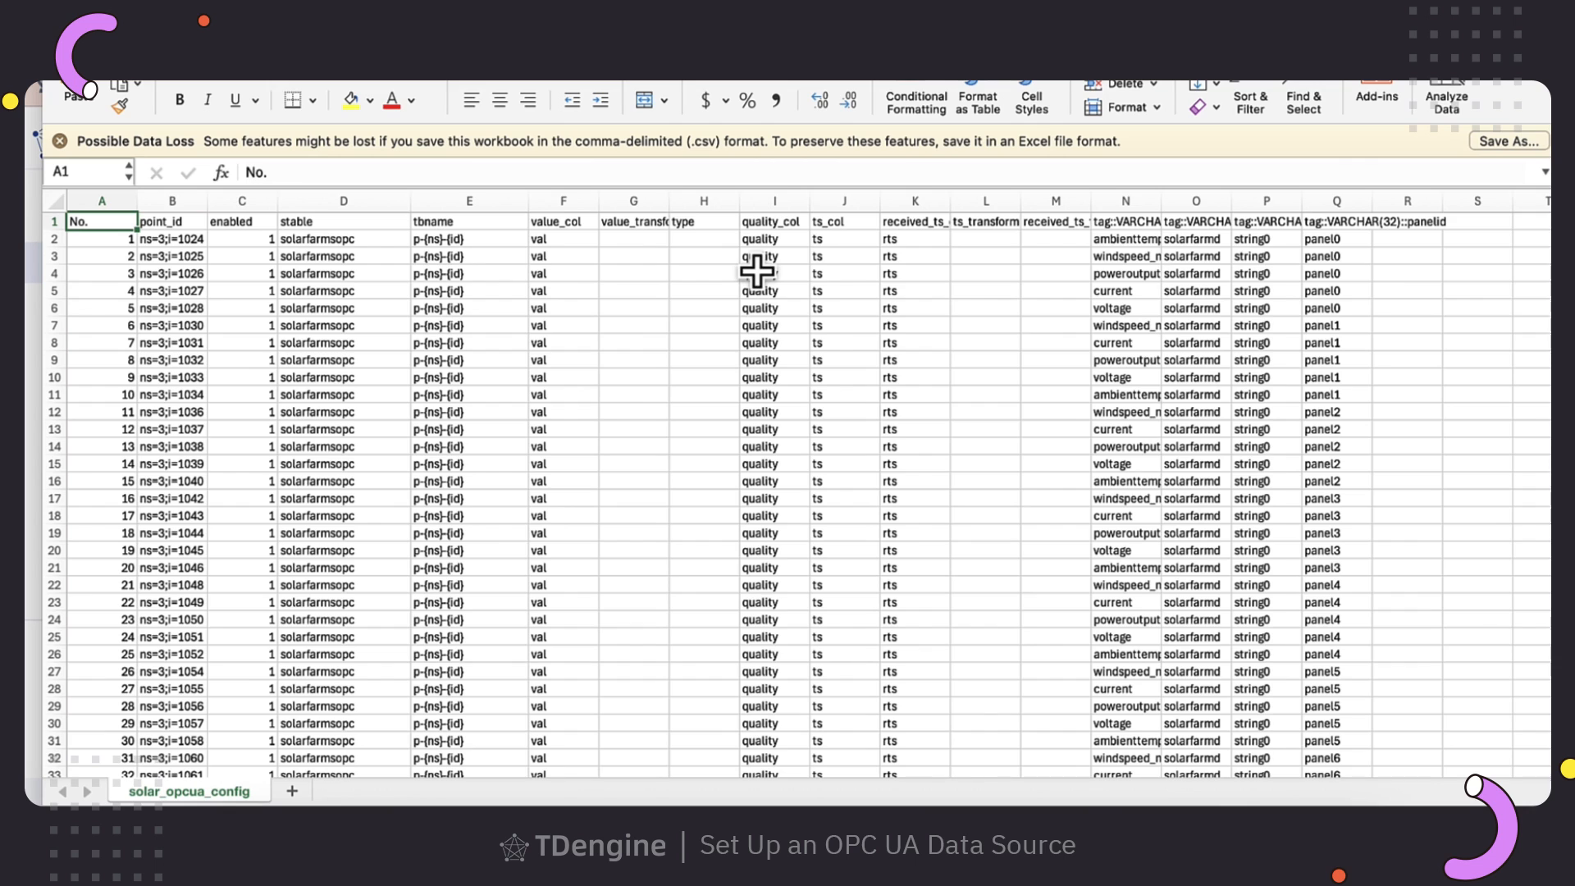
{"action": "left_click_drag", "start_coordinate": [1162, 201], "coordinate": [1362, 202]}
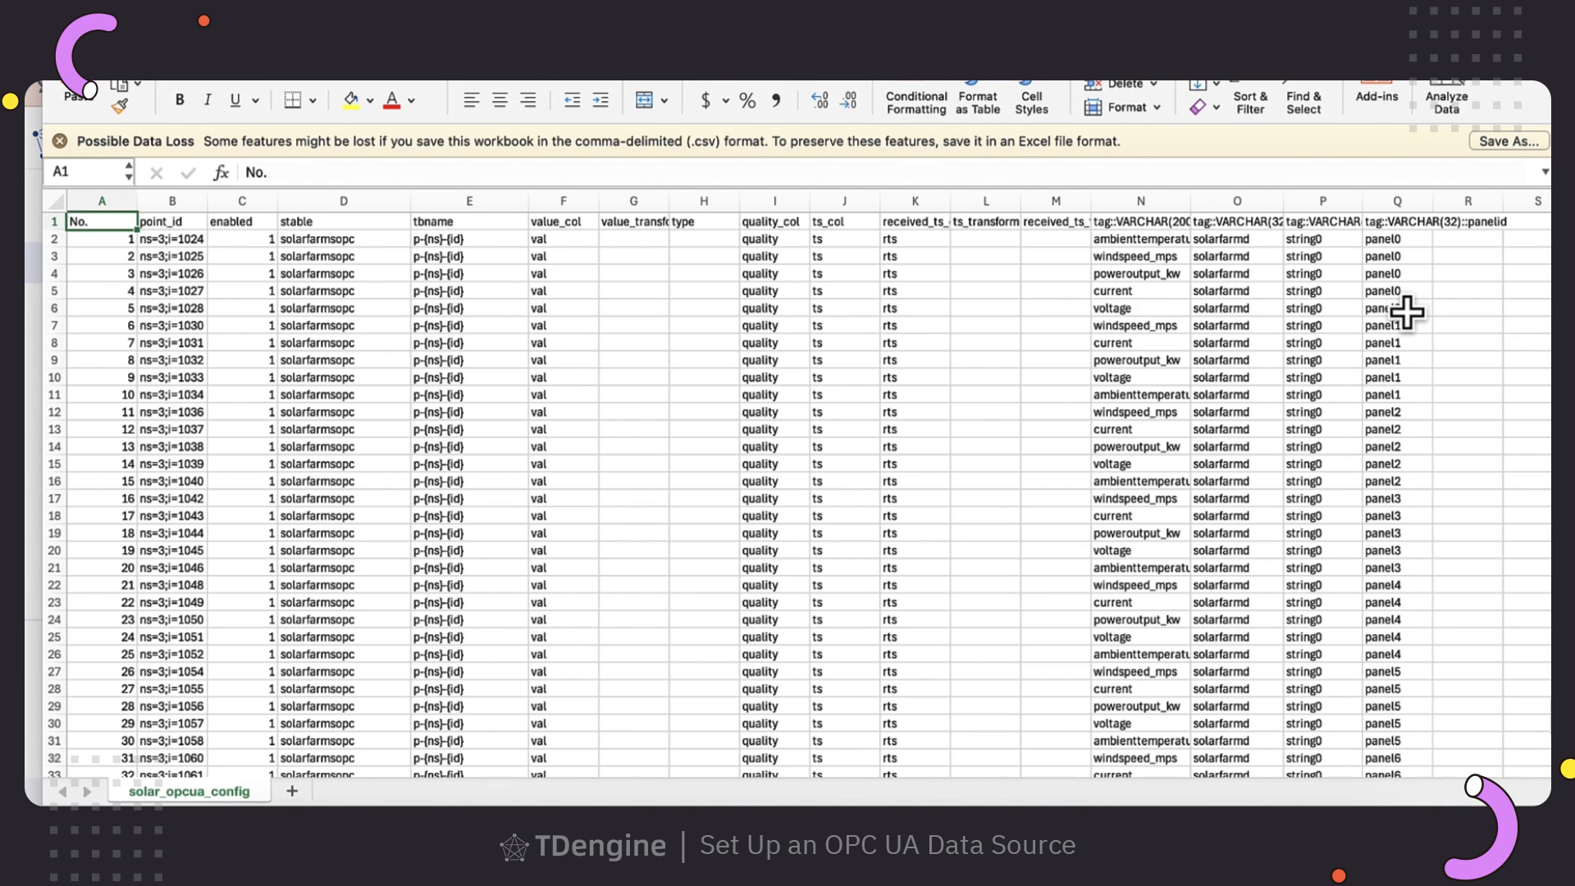
{"action": "left_click_drag", "start_coordinate": [1407, 310], "coordinate": [1399, 239]}
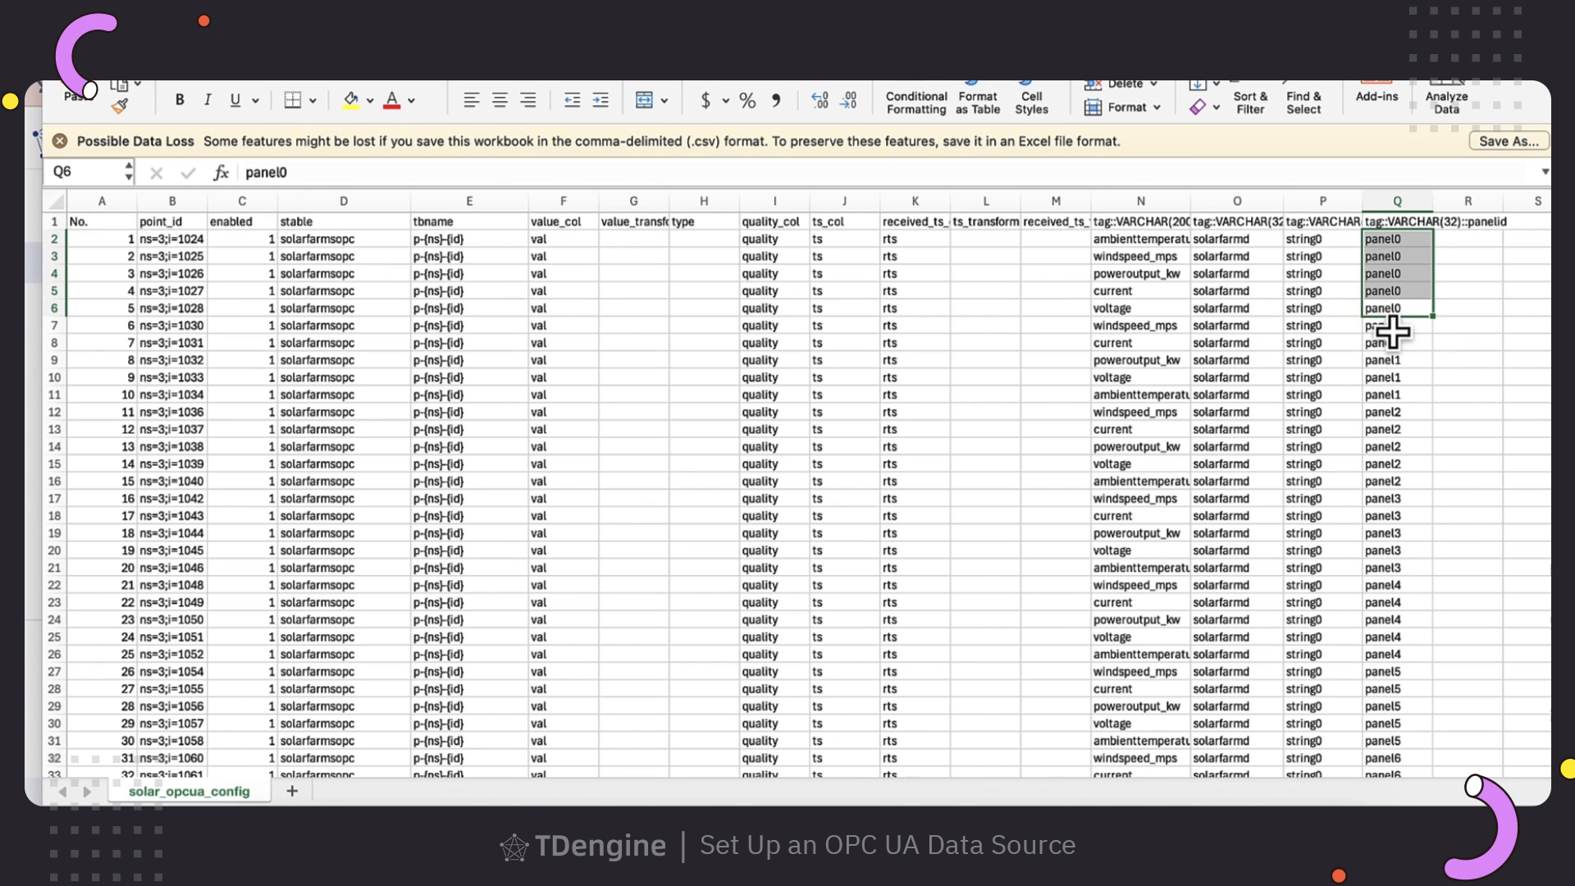
- Examine how the string and panelid tag columns map the data points through the last row of solar_opcua_config
{"action": "left_click_drag", "start_coordinate": [1392, 324], "coordinate": [1397, 410]}
{"action": "left_click_drag", "start_coordinate": [1300, 338], "coordinate": [1305, 406]}
{"action": "scroll", "coordinate": [1332, 565], "scroll_direction": "down", "scroll_amount": 8}
{"action": "scroll", "coordinate": [1331, 565], "scroll_direction": "down", "scroll_amount": 6}
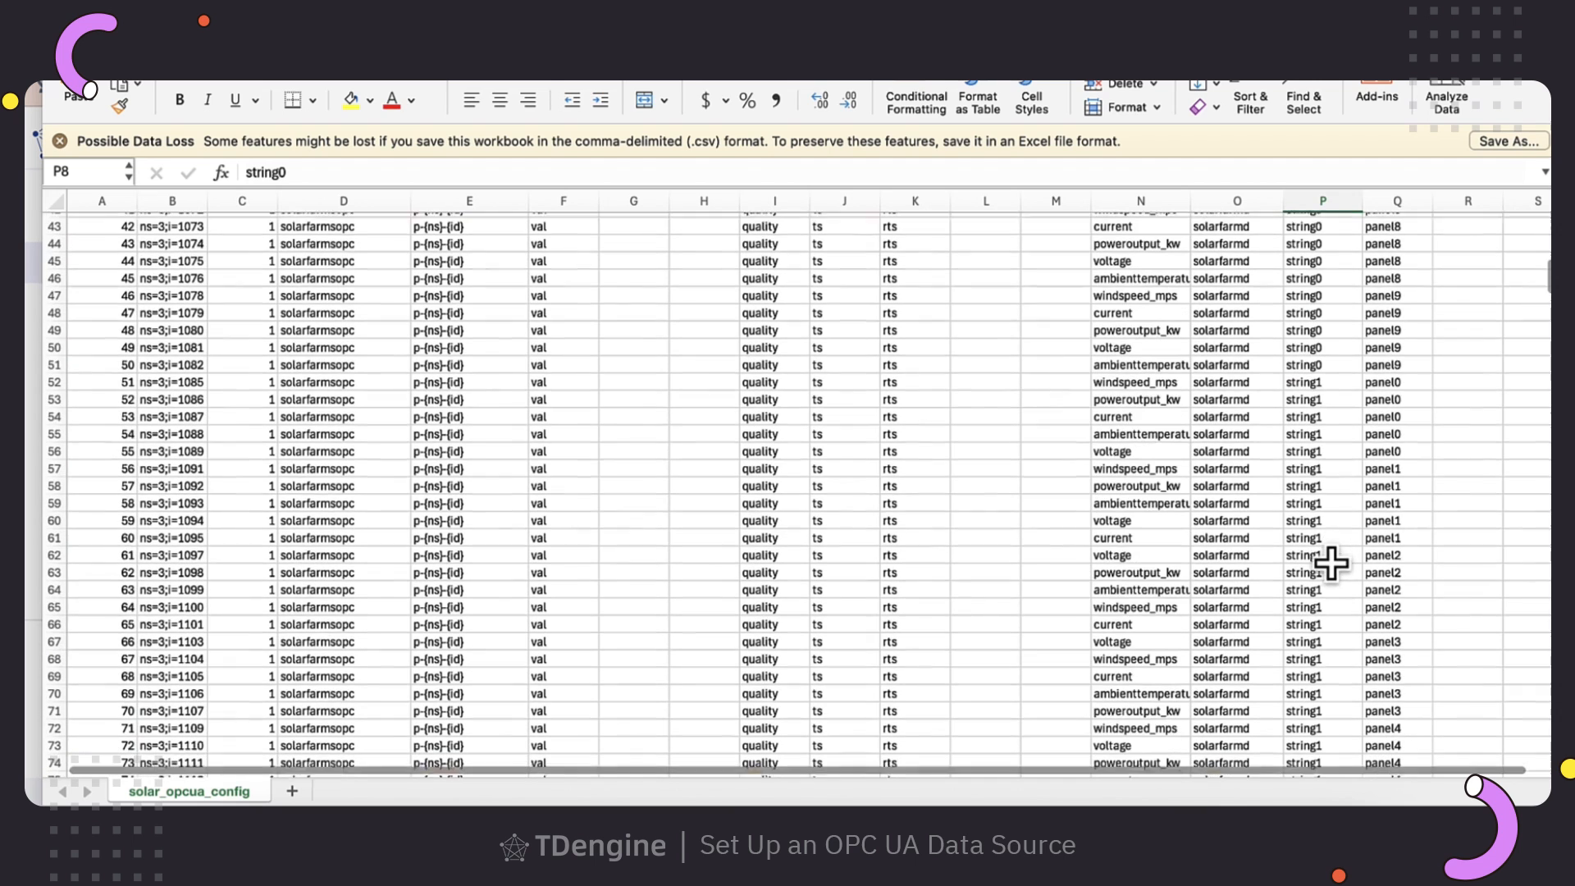
{"action": "left_click_drag", "start_coordinate": [1311, 383], "coordinate": [1314, 448]}
{"action": "left_click_drag", "start_coordinate": [1407, 383], "coordinate": [1400, 447]}
{"action": "scroll", "coordinate": [1331, 600], "scroll_direction": "down", "scroll_amount": 8}
{"action": "scroll", "coordinate": [1331, 600], "scroll_direction": "down", "scroll_amount": 20}
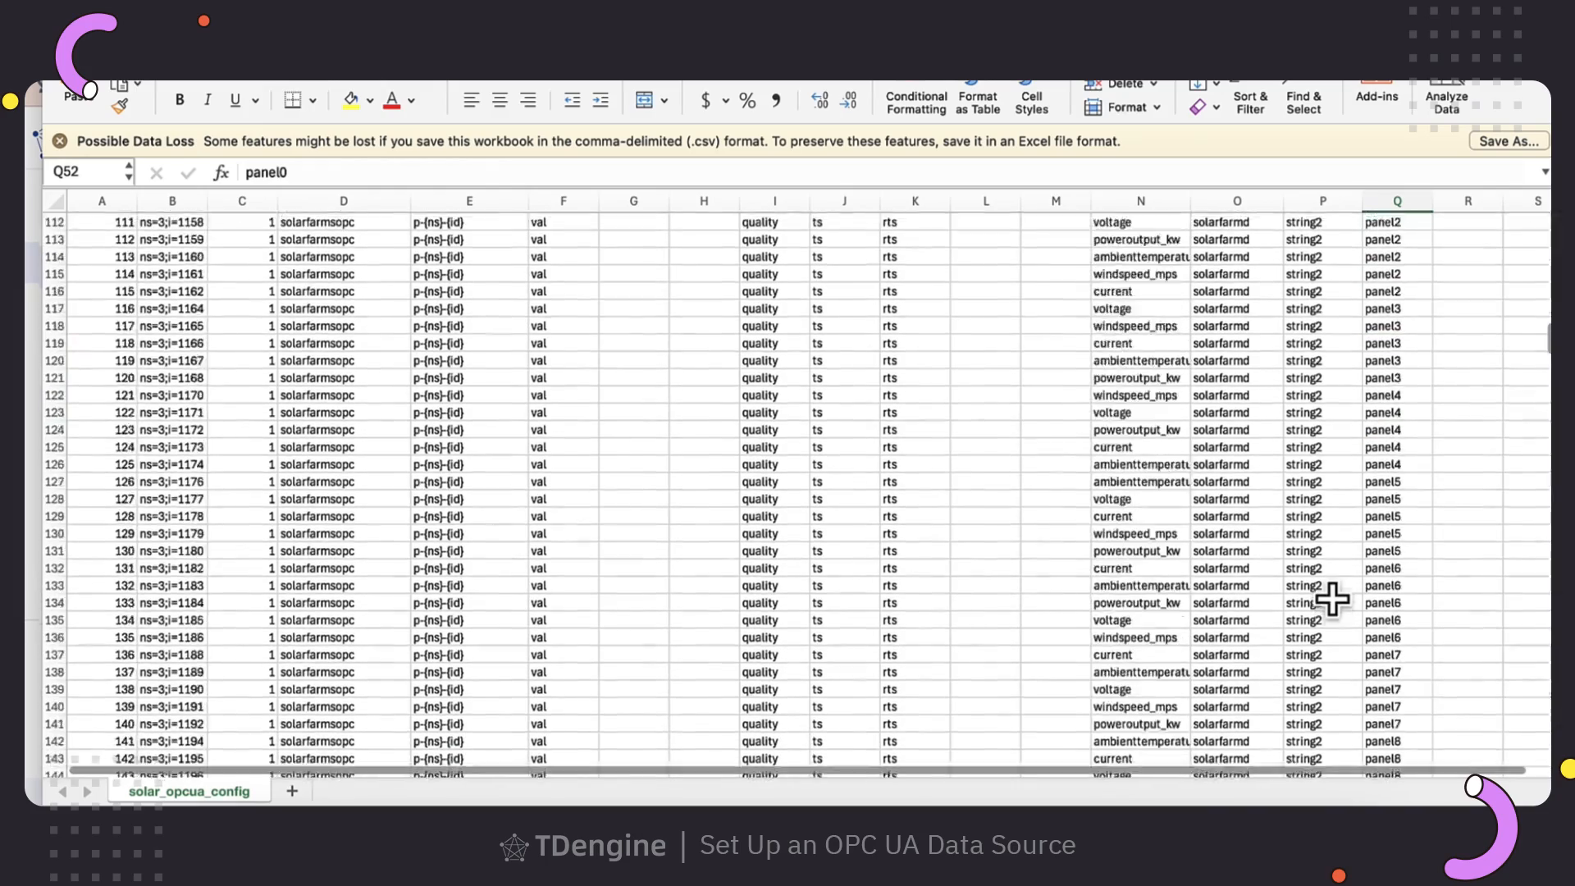
{"action": "scroll", "coordinate": [798, 492], "scroll_direction": "down", "scroll_amount": 20}
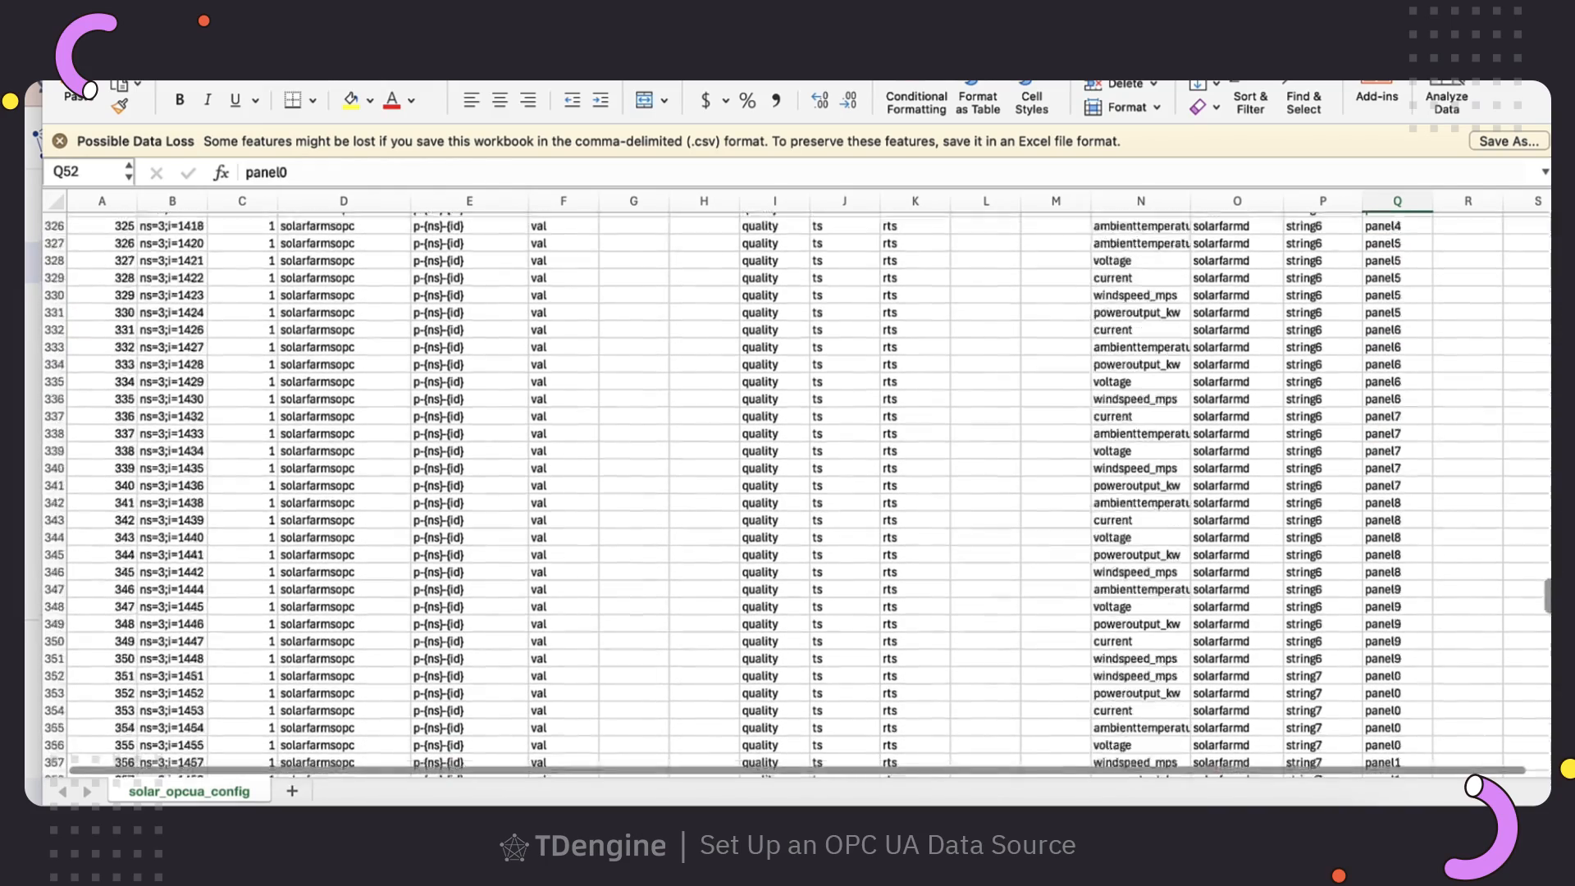
{"action": "scroll", "coordinate": [795, 492], "scroll_direction": "down", "scroll_amount": 11}
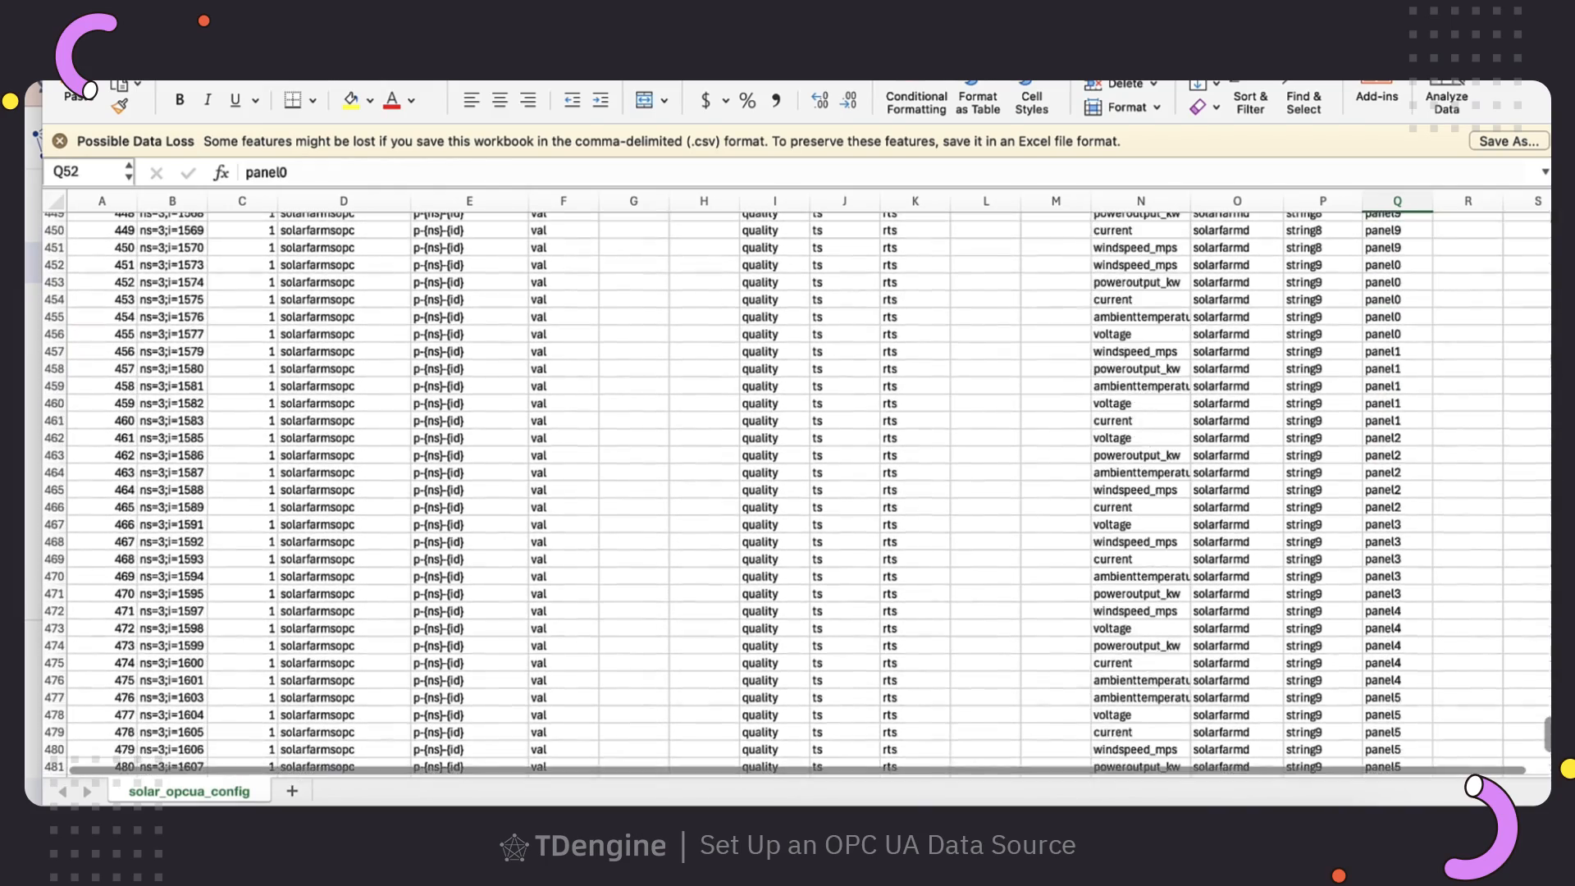
{"action": "scroll", "coordinate": [796, 493], "scroll_direction": "down", "scroll_amount": 1}
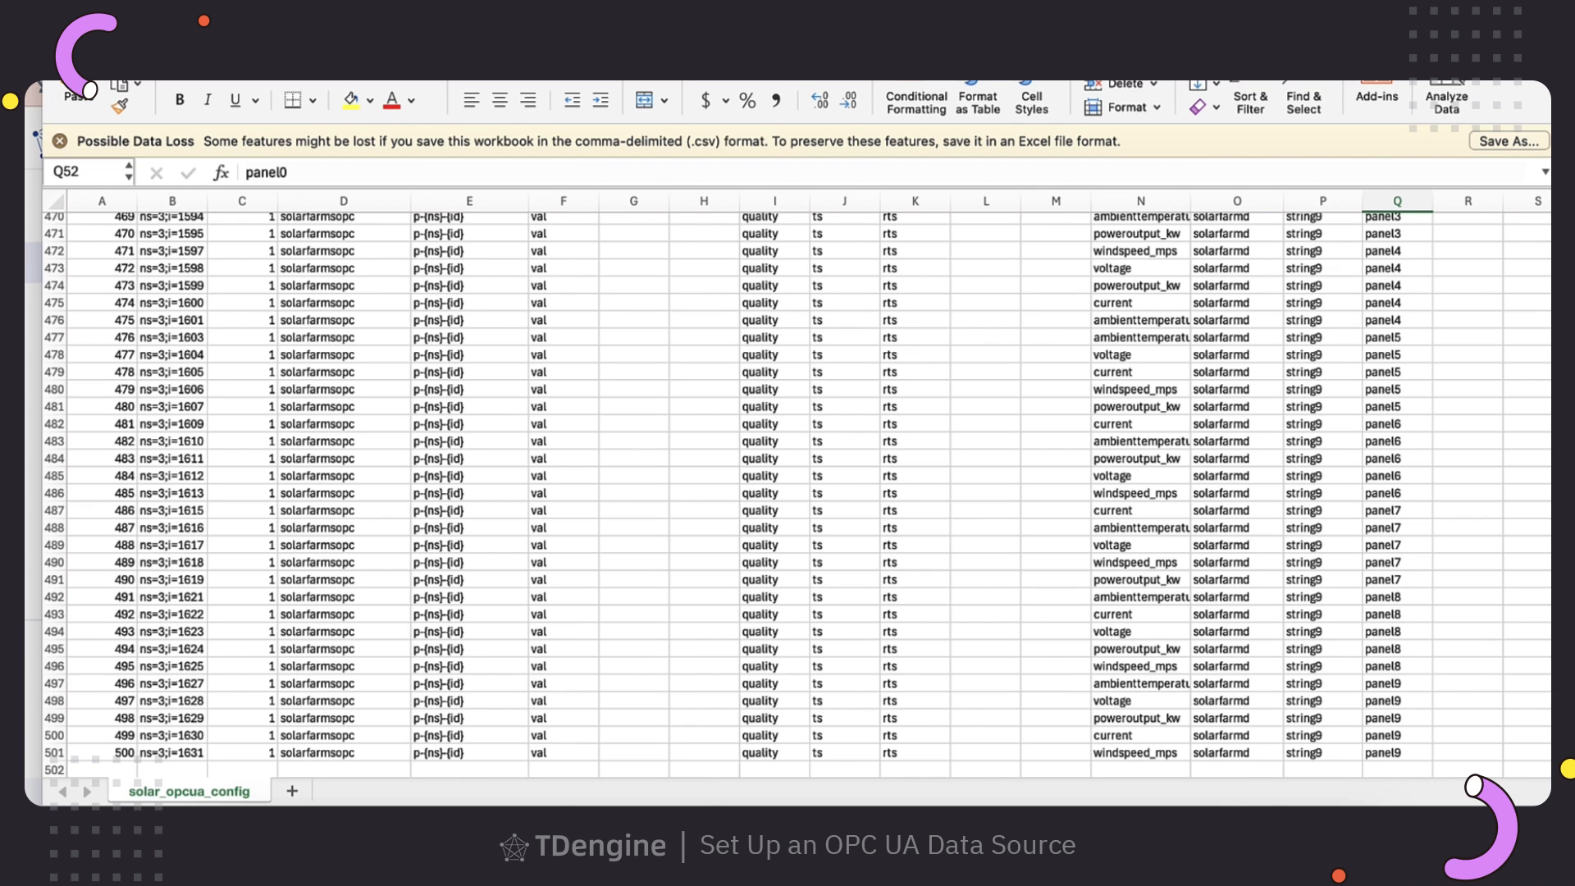
- Close the solar_opcua_config workbook without saving and upload solar_opcua_config.csv from Downloads as the data set in TDengine Cloud
{"action": "key", "text": "super+w"}
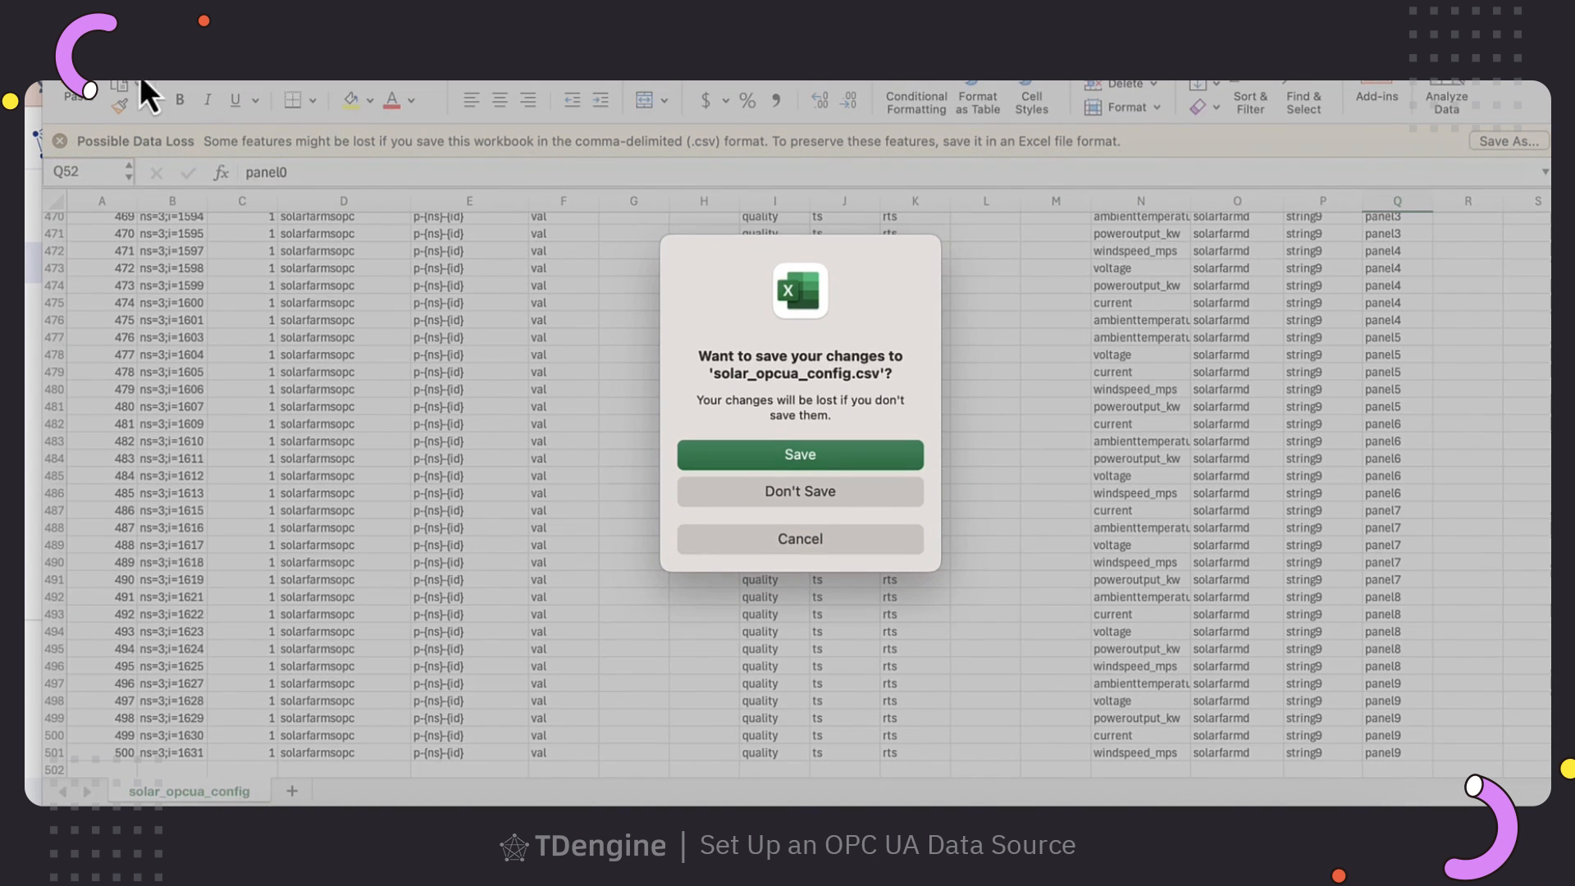
{"action": "left_click", "coordinate": [857, 489]}
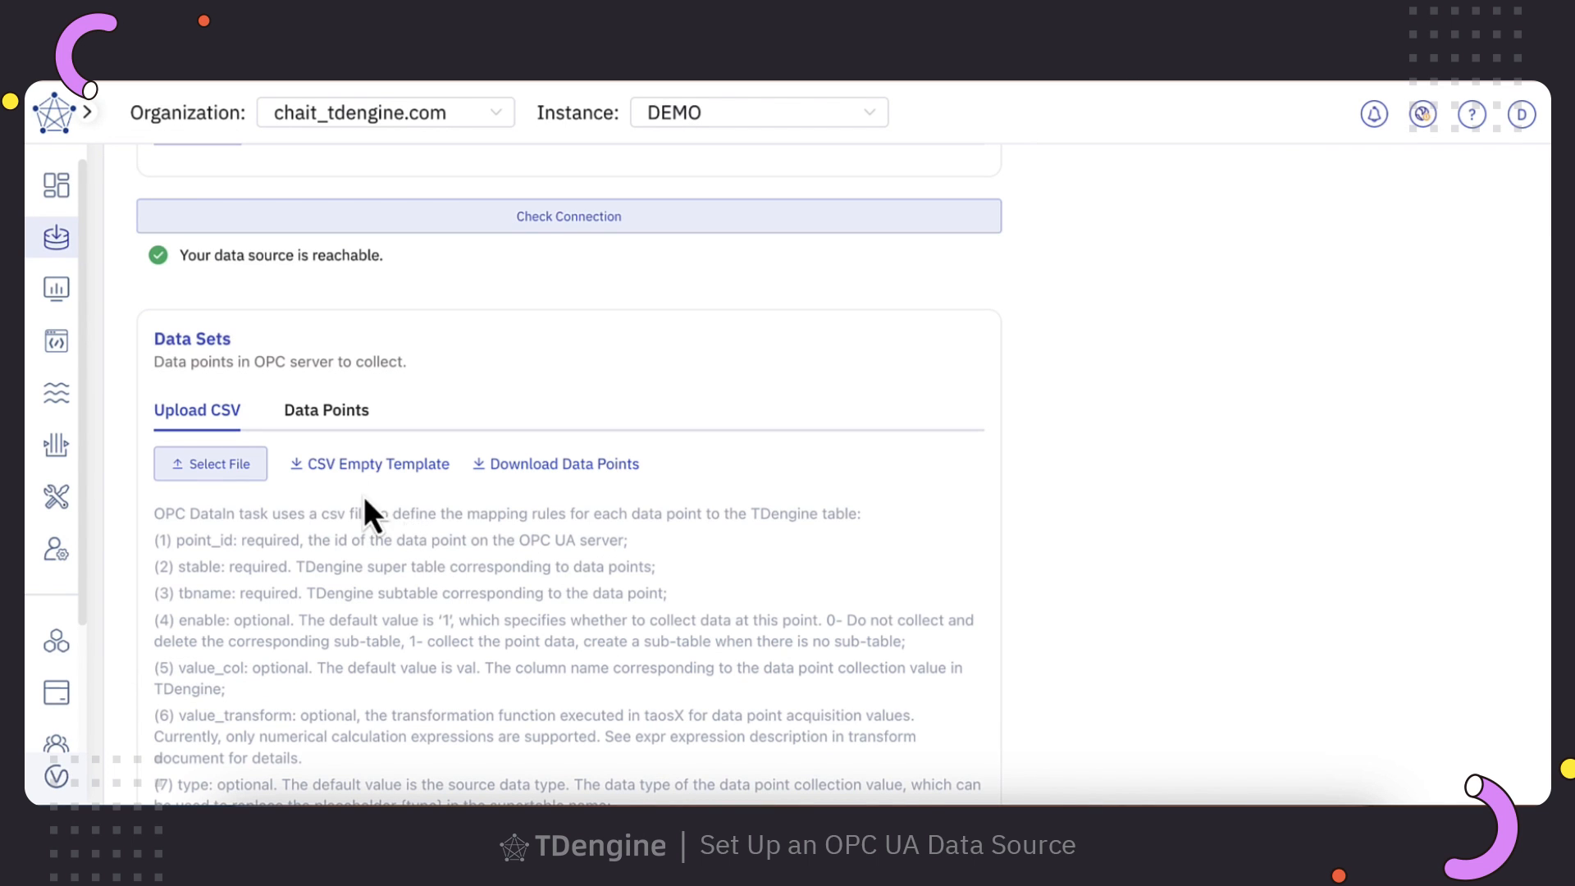
{"action": "left_click", "coordinate": [231, 465]}
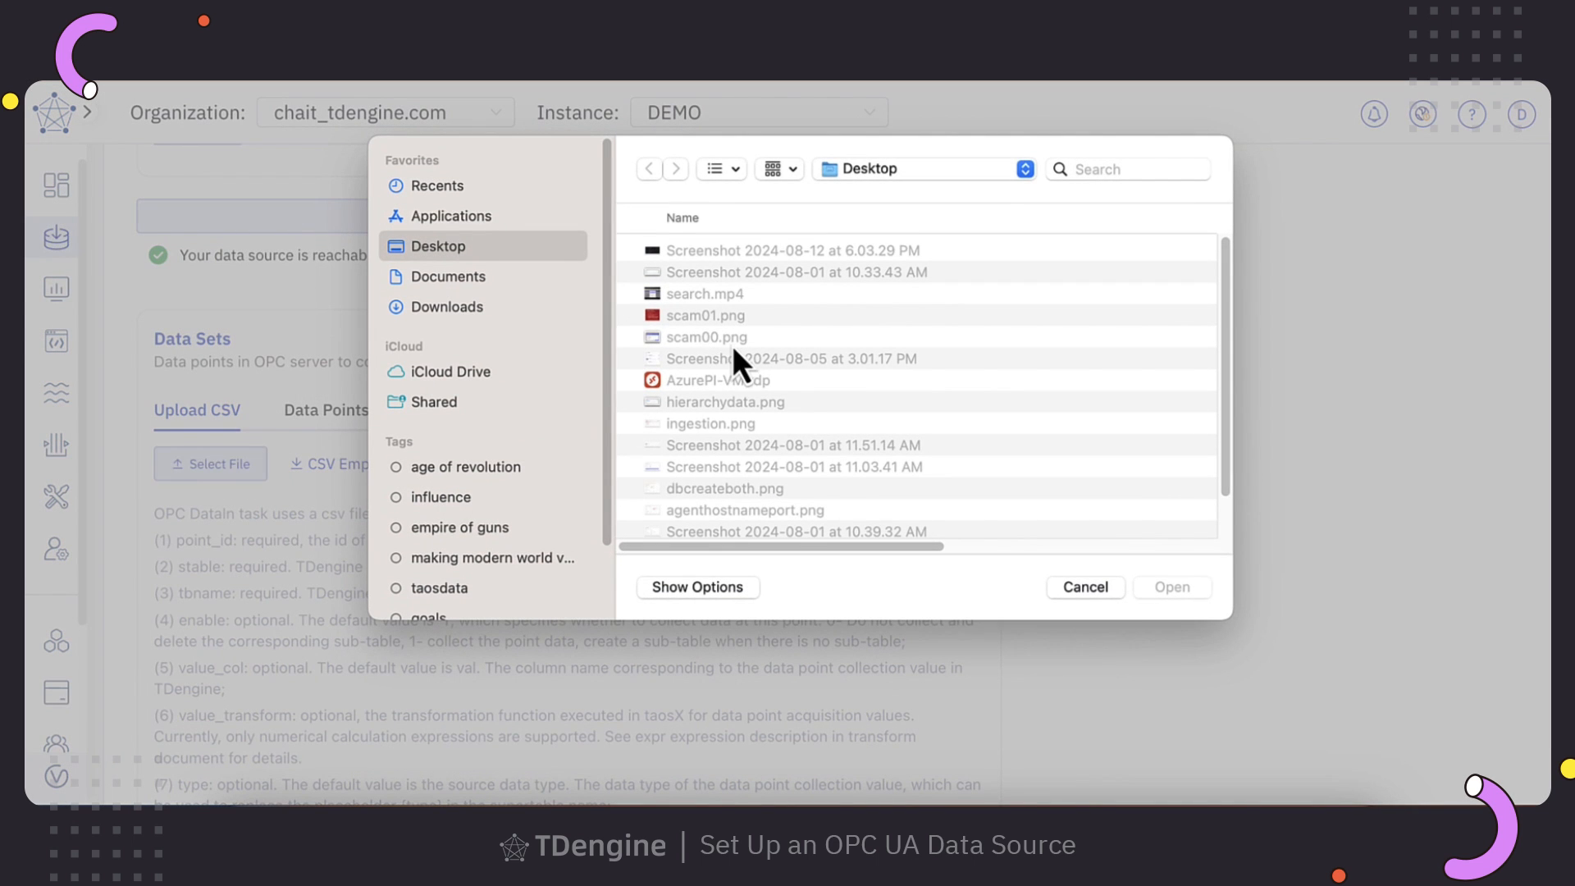
{"action": "left_click", "coordinate": [454, 310]}
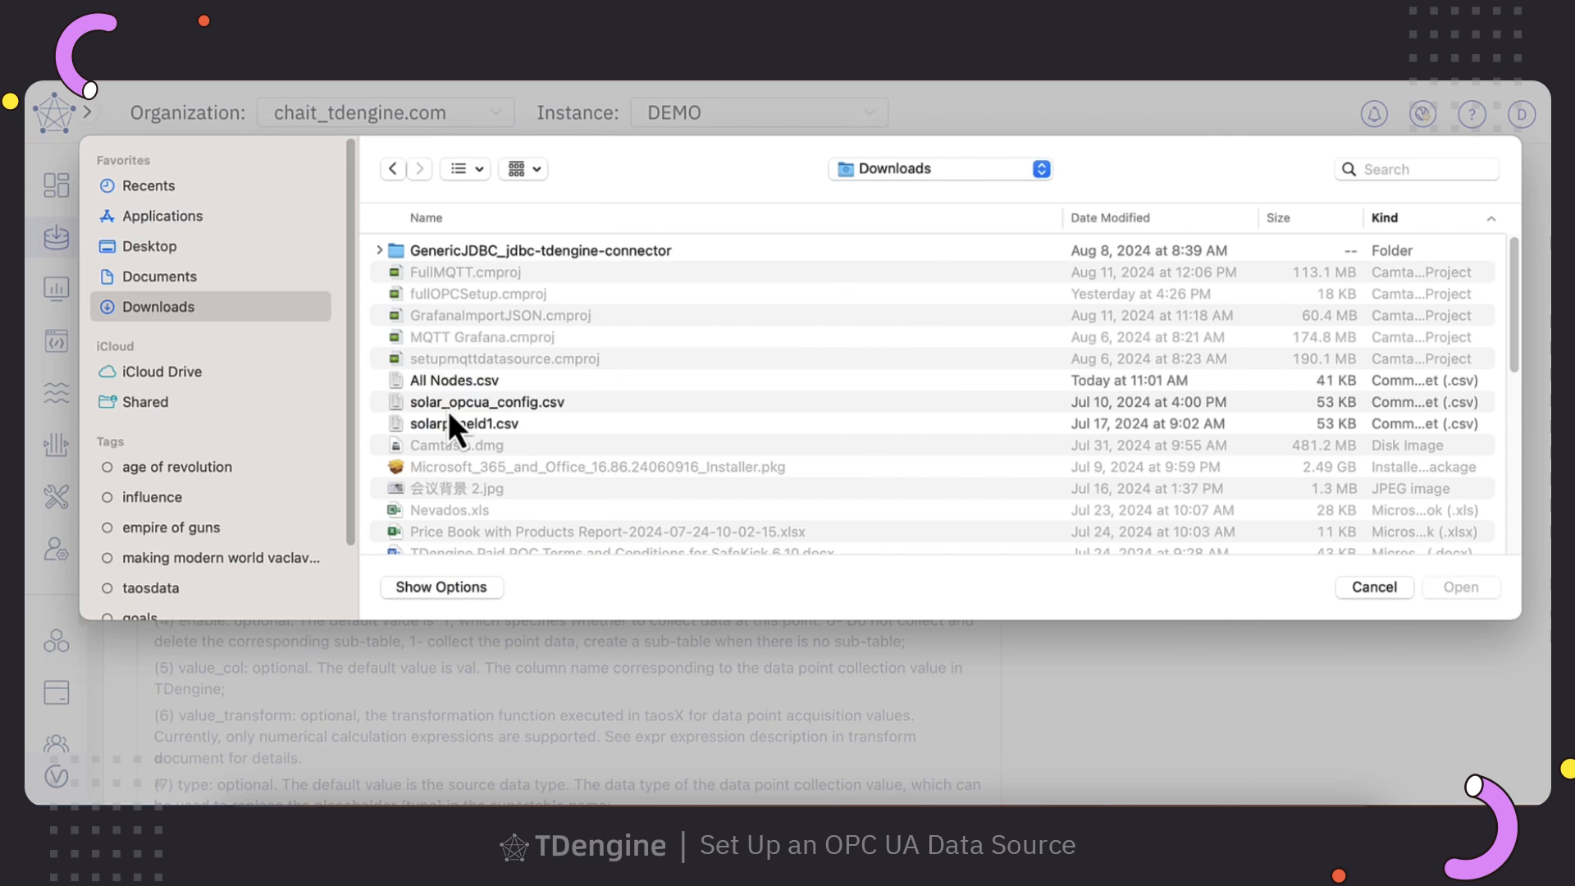
{"action": "left_click", "coordinate": [448, 402]}
{"action": "left_click", "coordinate": [1459, 596]}
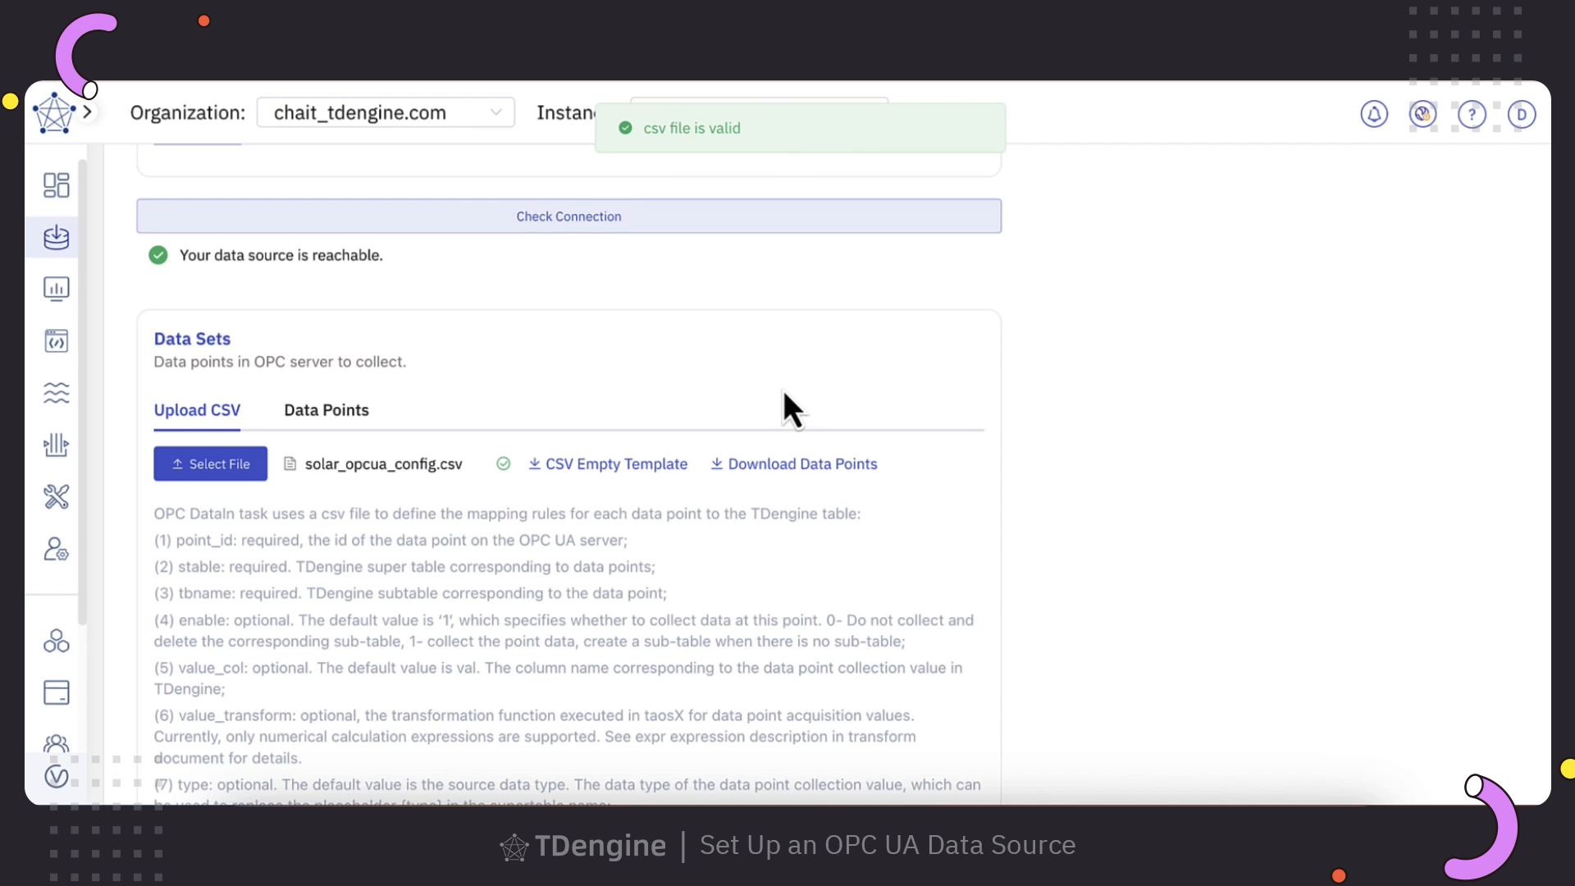
- Review the Collect settings and the available Collect Mode options, leaving the mode on subscribe
{"action": "scroll", "coordinate": [786, 403], "scroll_direction": "down", "scroll_amount": 10}
{"action": "scroll", "coordinate": [785, 391], "scroll_direction": "up", "scroll_amount": 2}
{"action": "scroll", "coordinate": [785, 391], "scroll_direction": "down", "scroll_amount": 1}
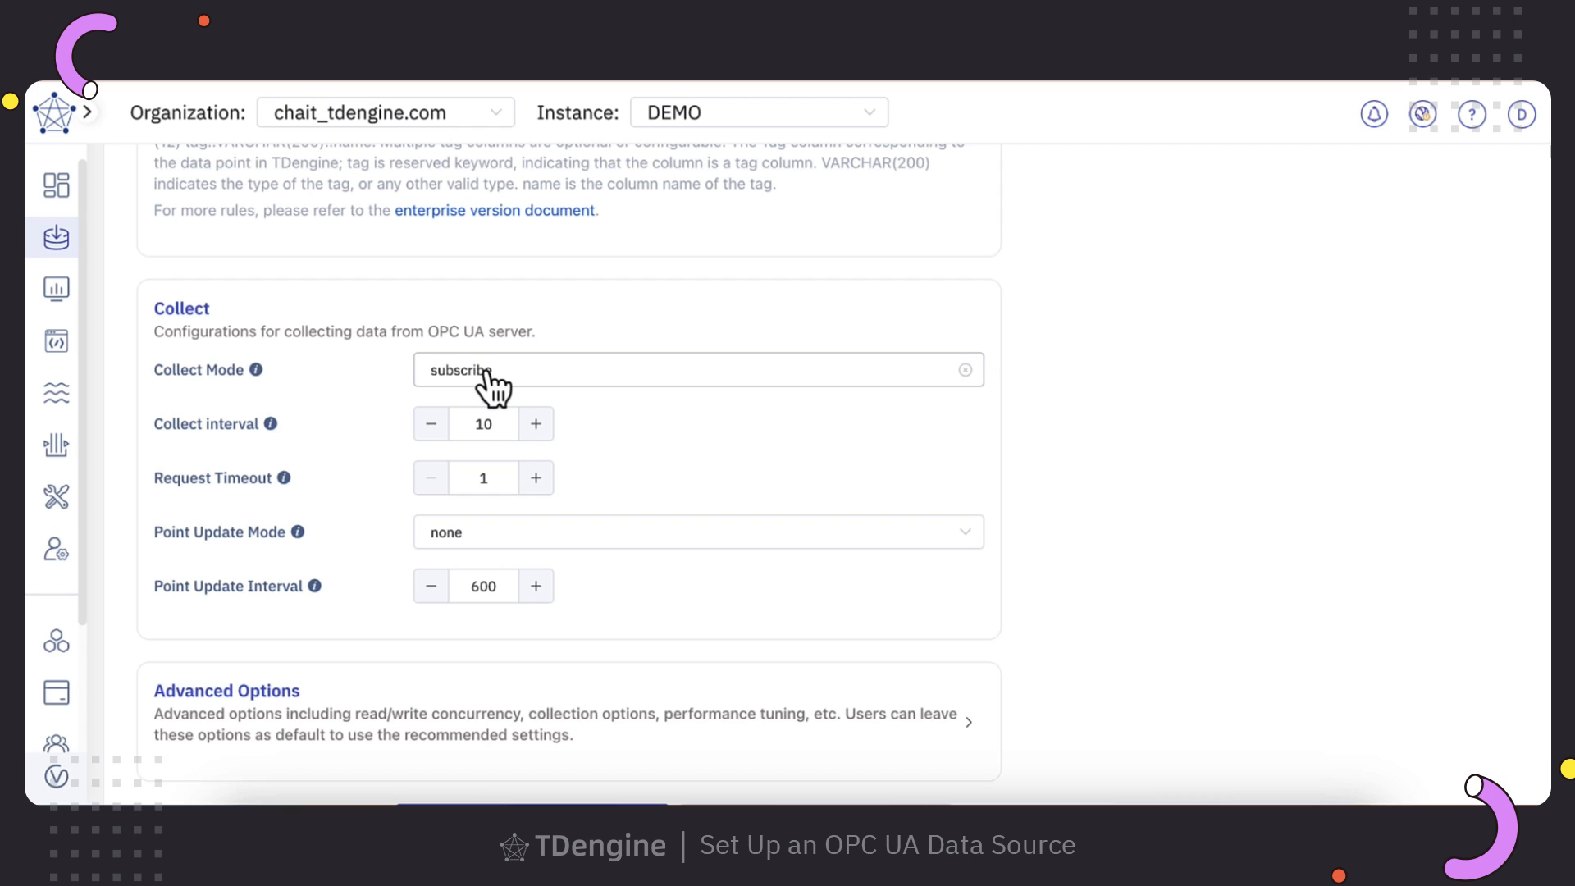
{"action": "left_click", "coordinate": [490, 372]}
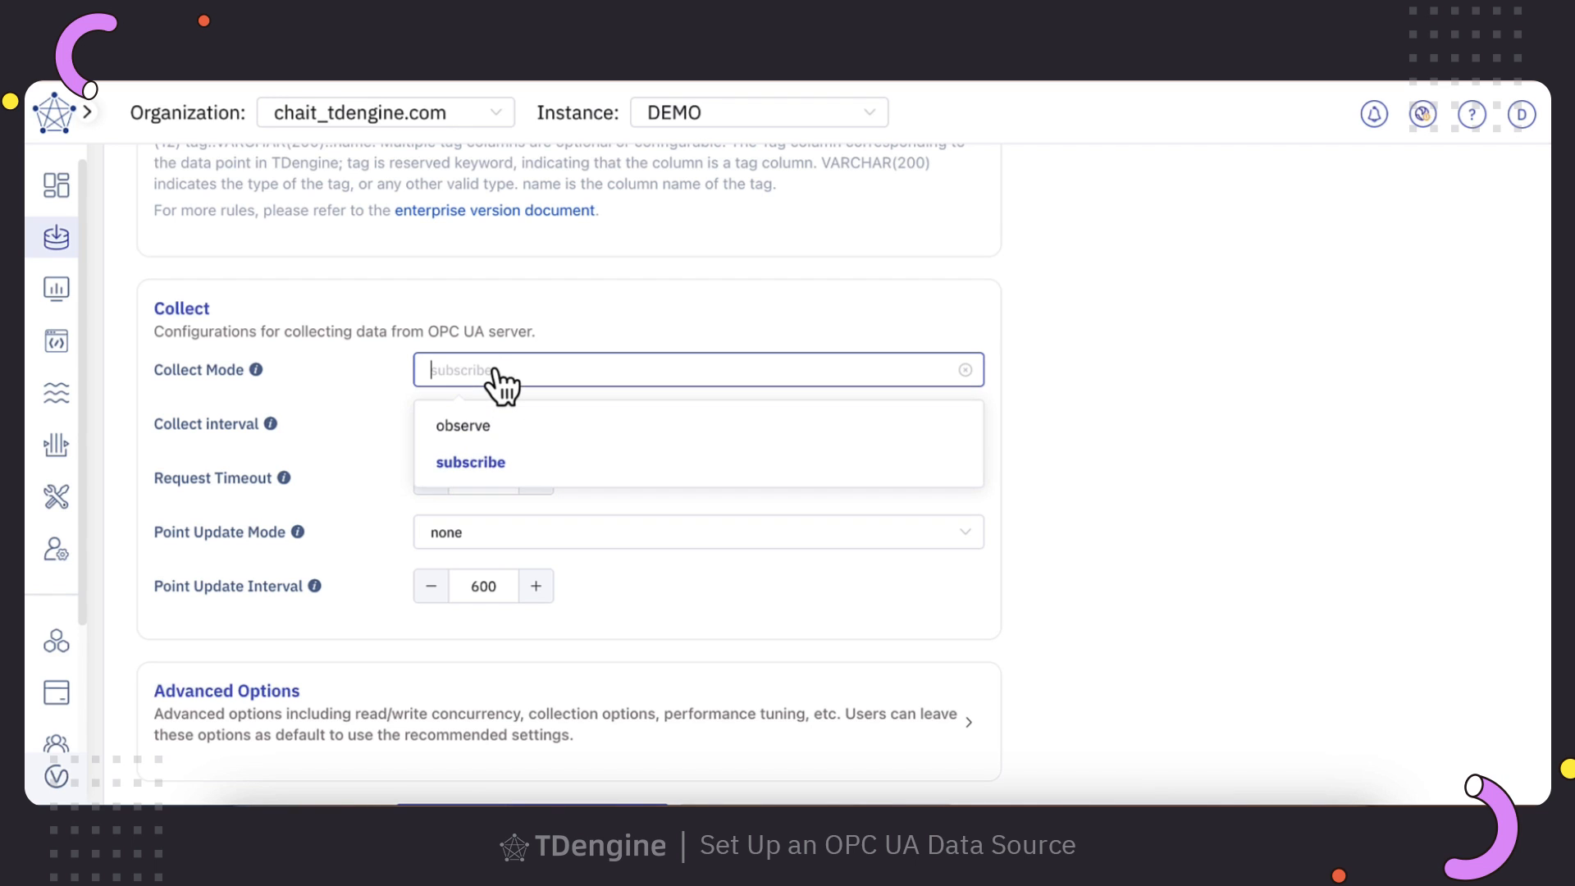
{"action": "left_click", "coordinate": [591, 309]}
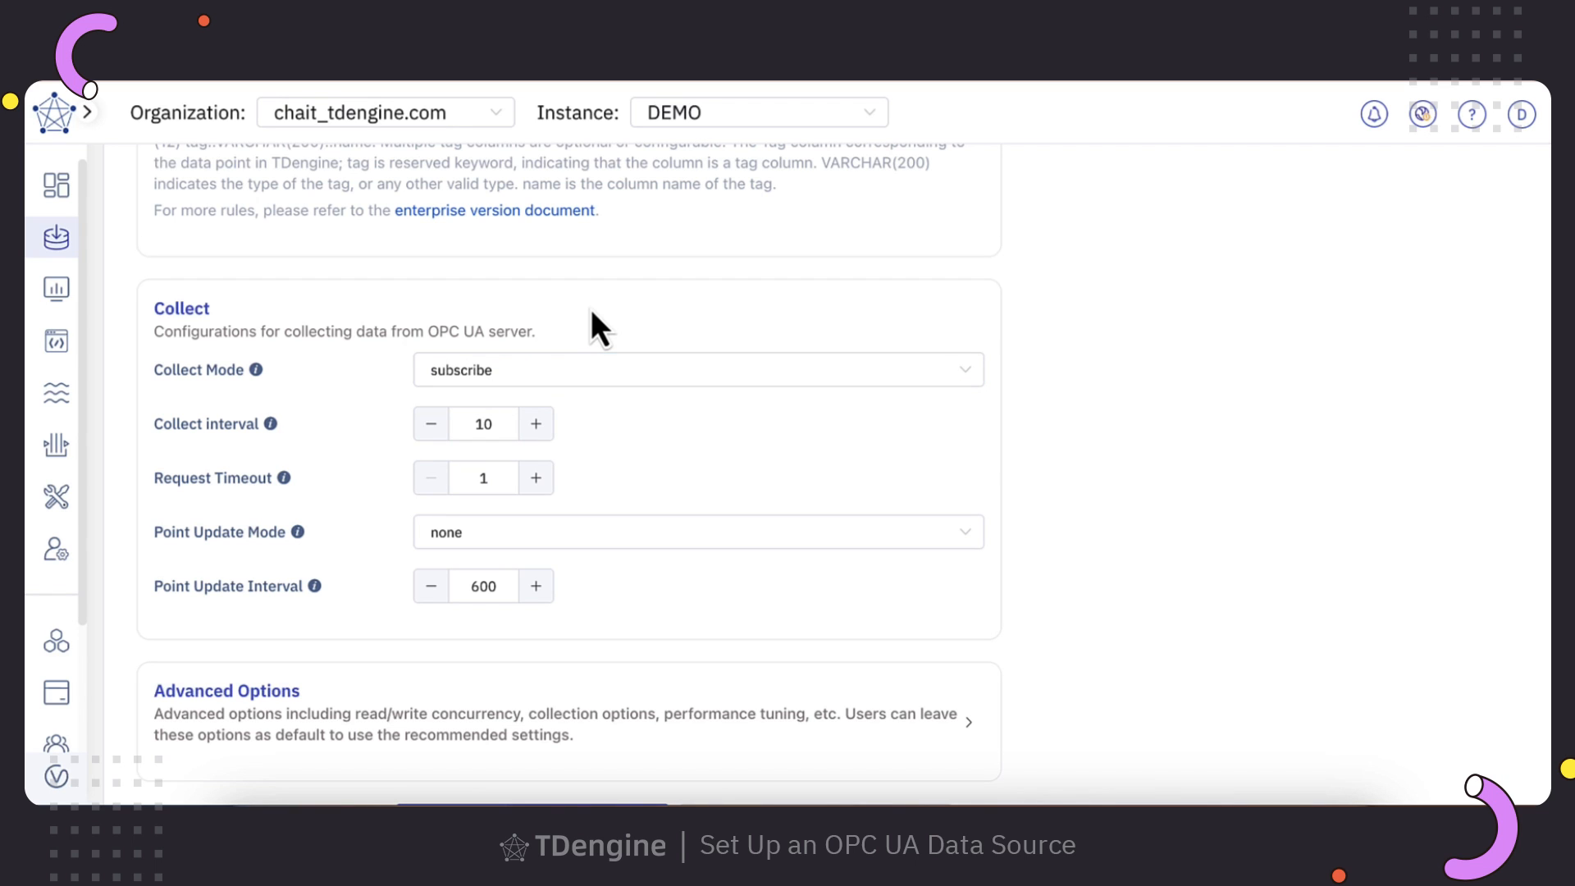
- Expand the Advanced Options, add the opcsolar data source with the default settings and refresh its status
{"action": "scroll", "coordinate": [623, 336], "scroll_direction": "down", "scroll_amount": 1}
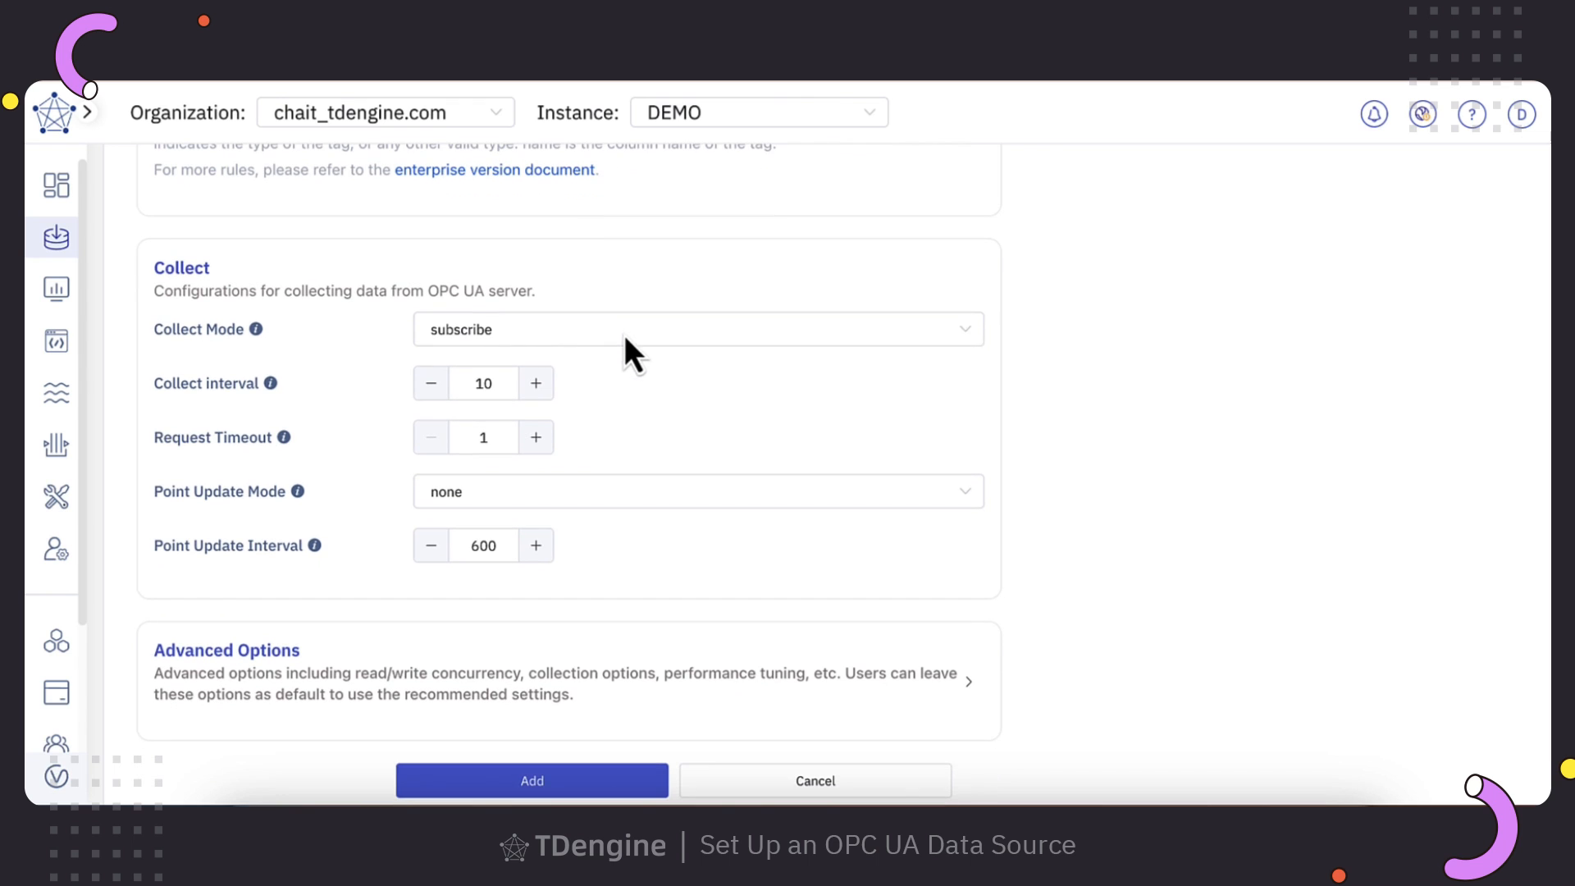
{"action": "scroll", "coordinate": [632, 349], "scroll_direction": "down", "scroll_amount": 1}
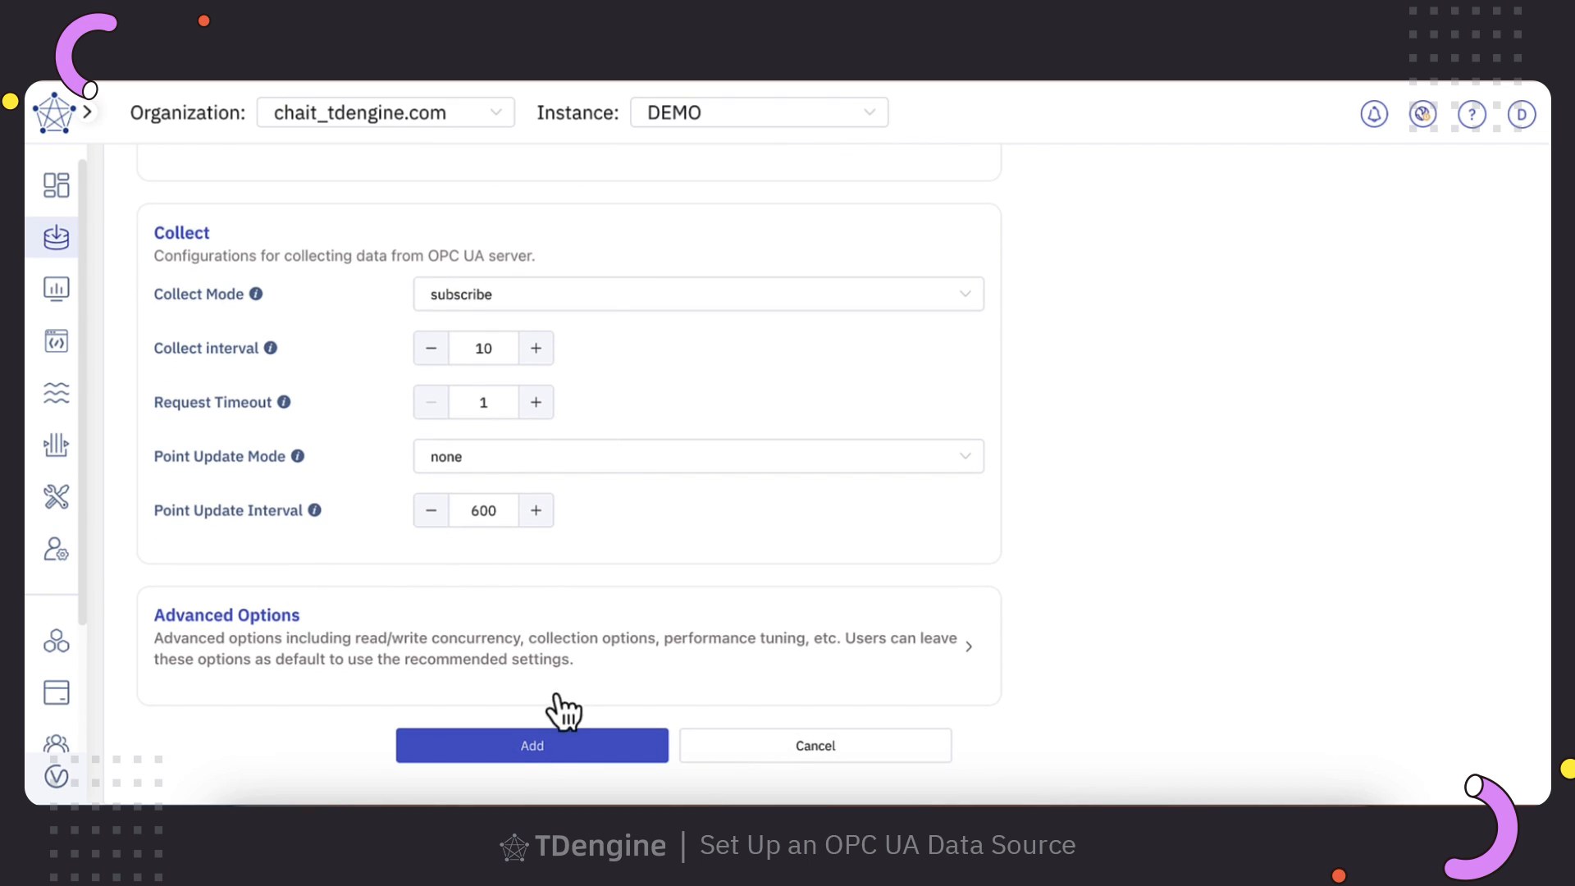
{"action": "left_click", "coordinate": [967, 655]}
{"action": "scroll", "coordinate": [899, 624], "scroll_direction": "down", "scroll_amount": 5}
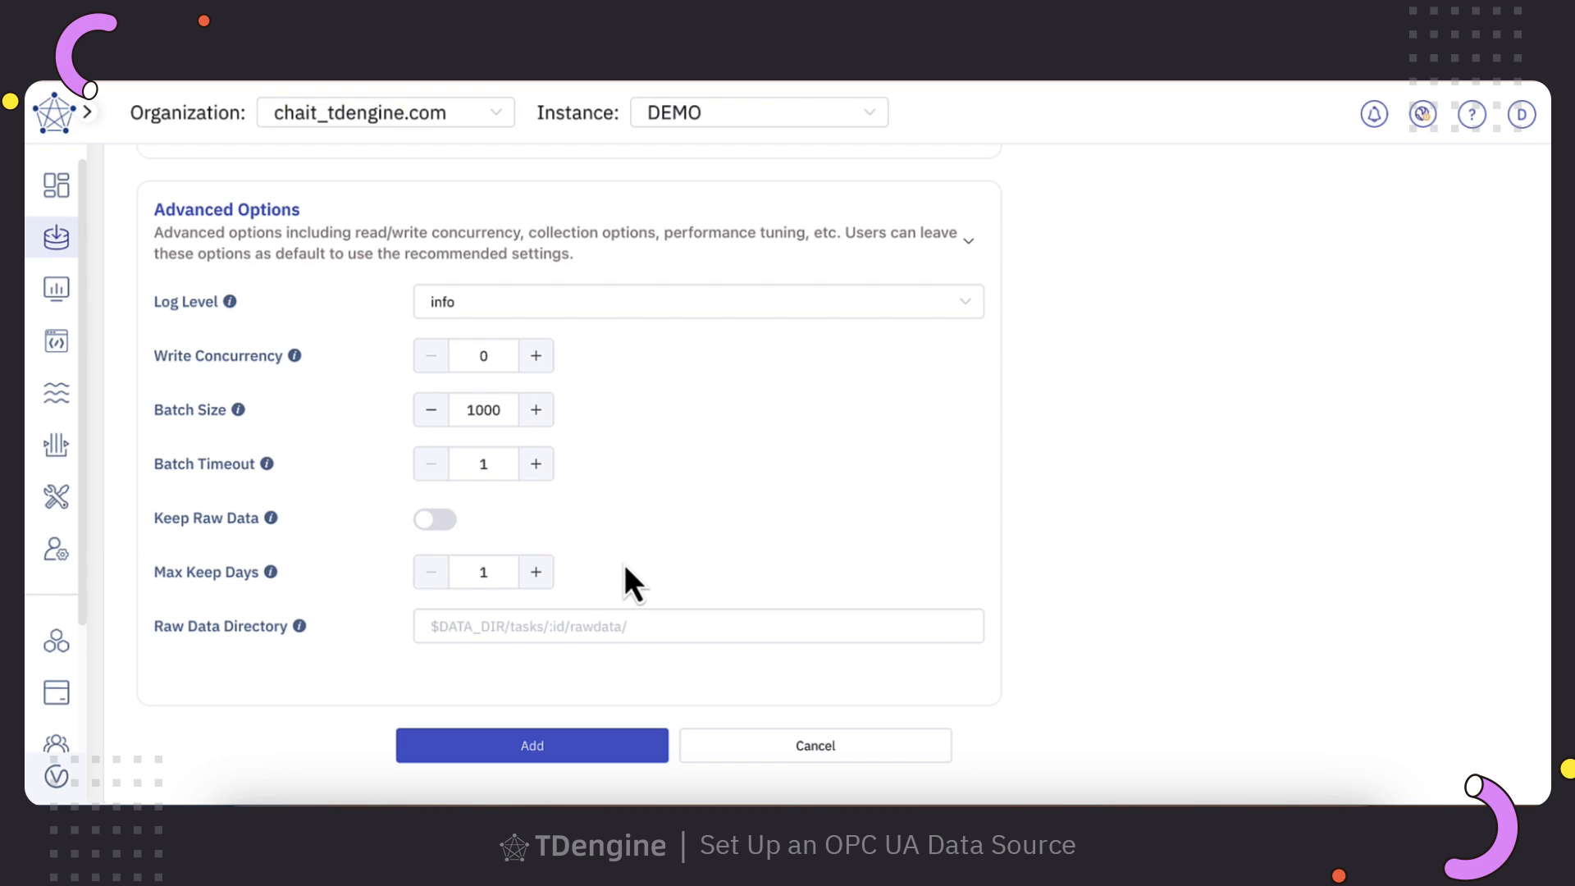
{"action": "left_click", "coordinate": [533, 745]}
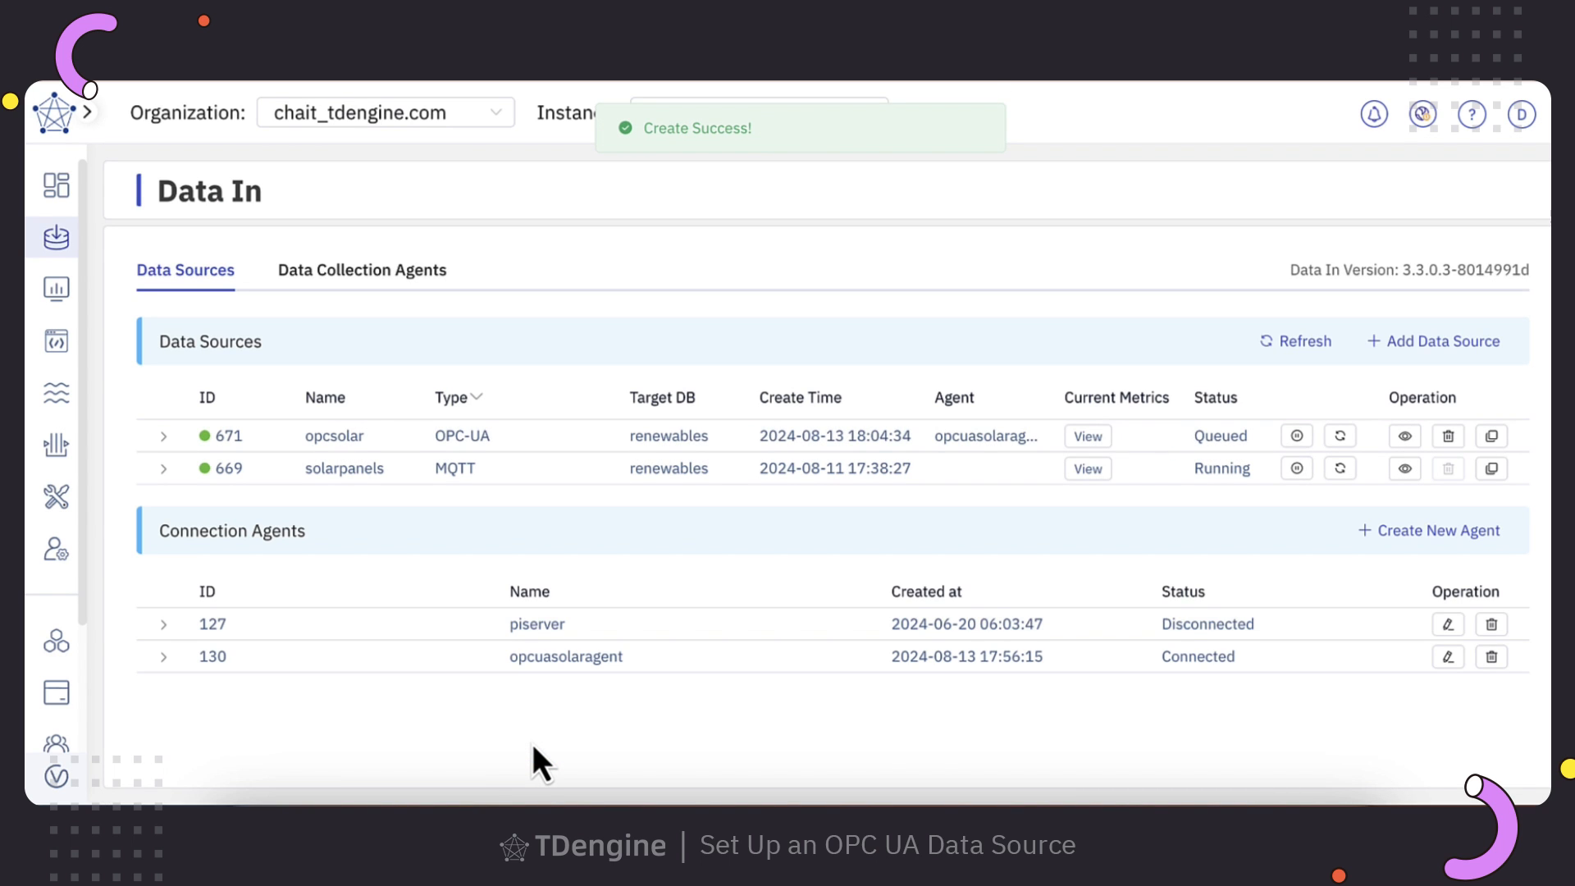
{"action": "left_click", "coordinate": [1341, 437]}
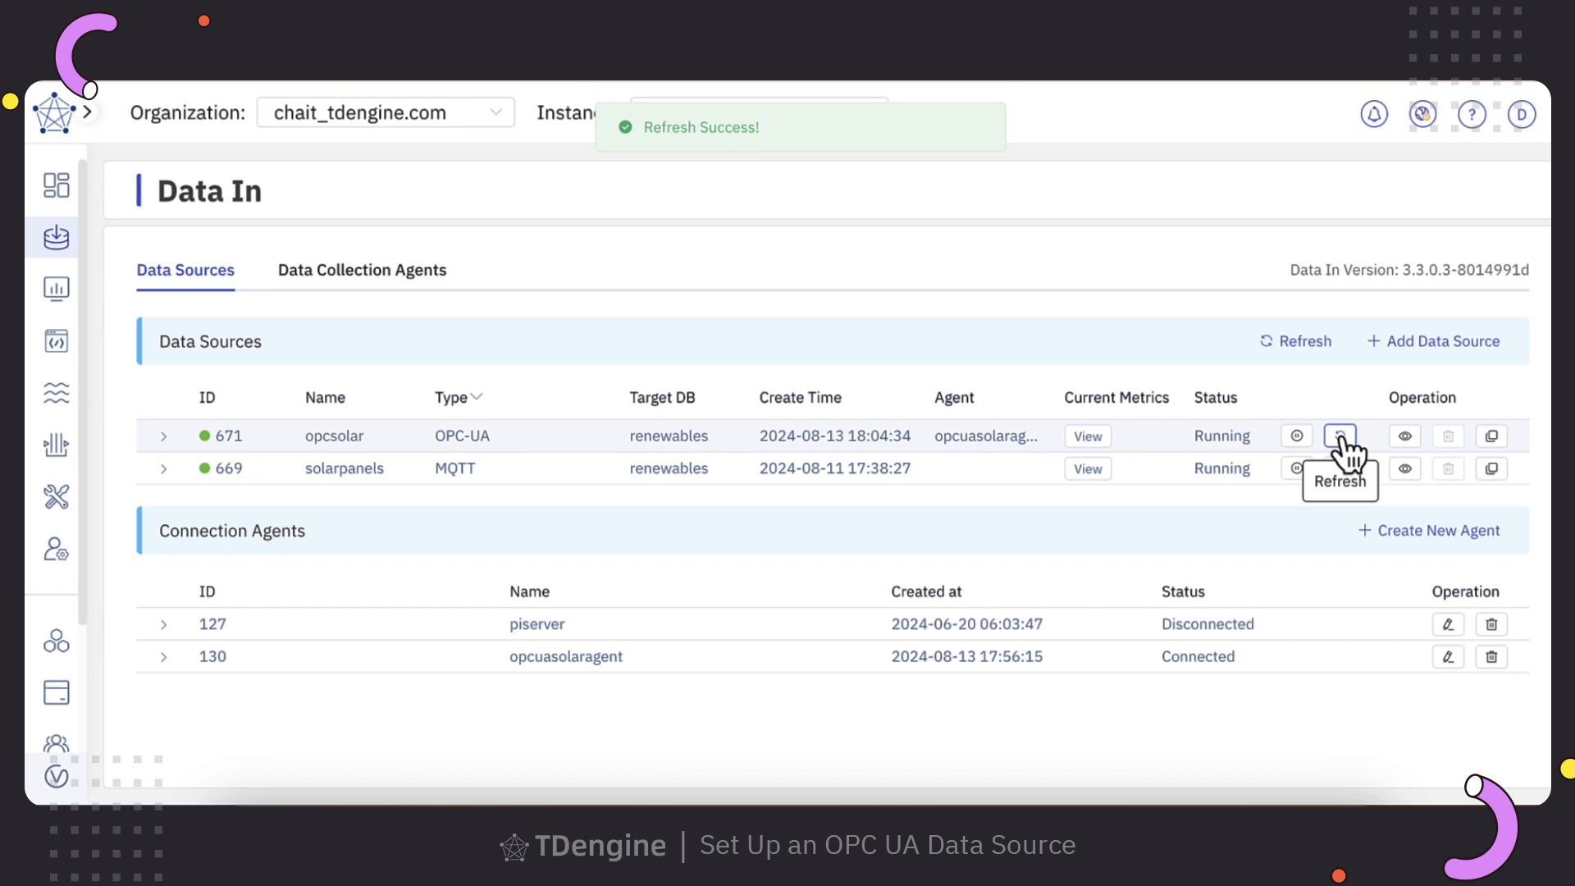
- Expand the renewables database and its solarfarmsopc supertable in the Explorer and view the table configuration of p-3-1433
{"action": "left_click", "coordinate": [64, 297]}
{"action": "left_click", "coordinate": [125, 294]}
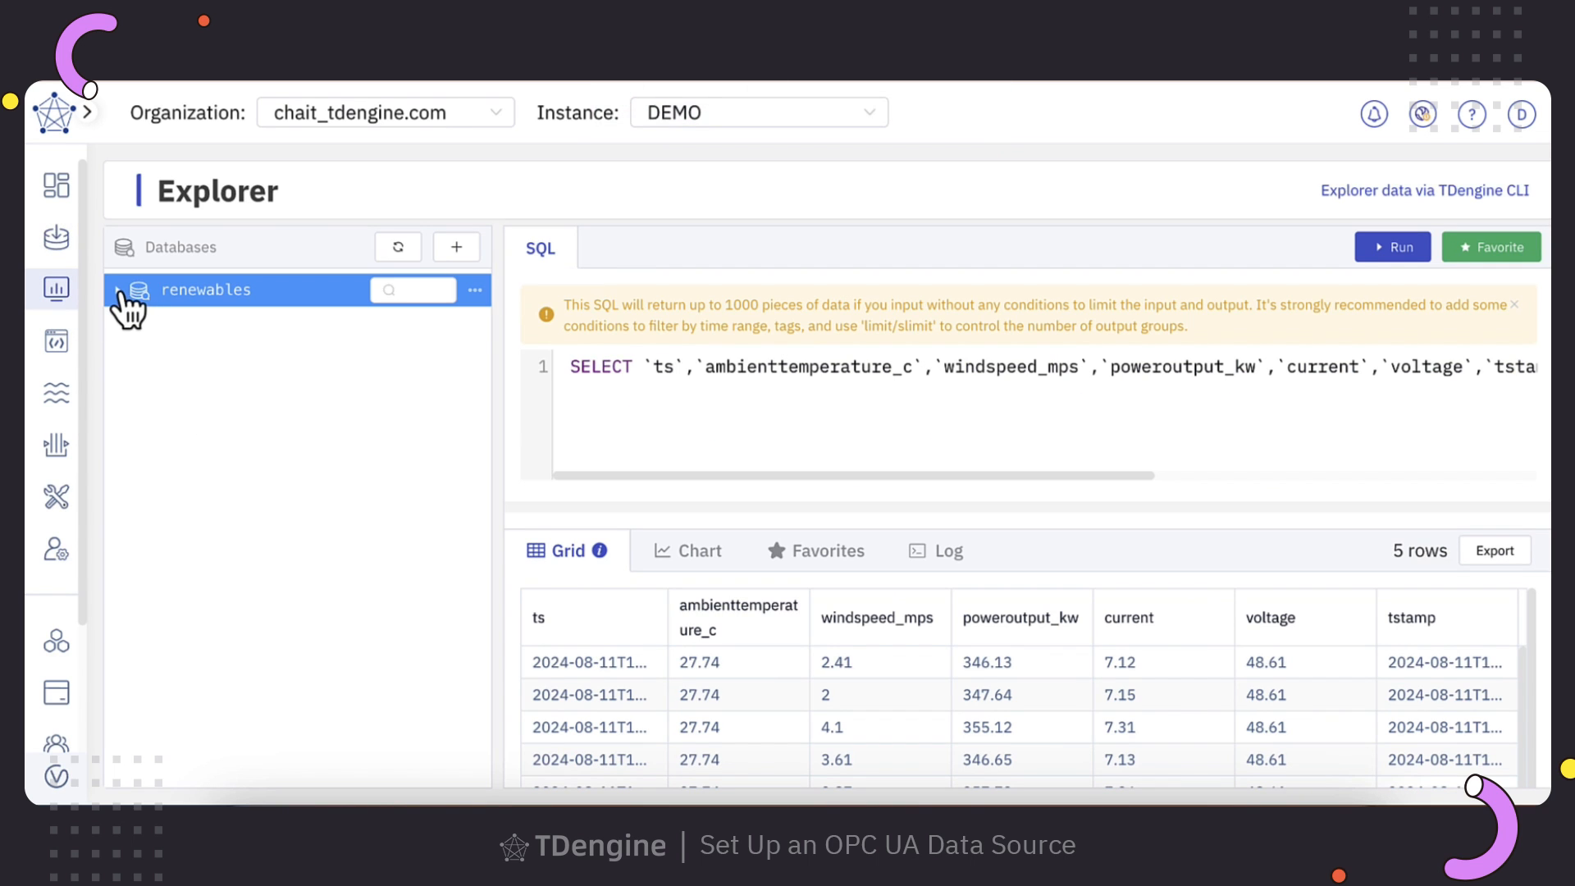
{"action": "left_click", "coordinate": [140, 357]}
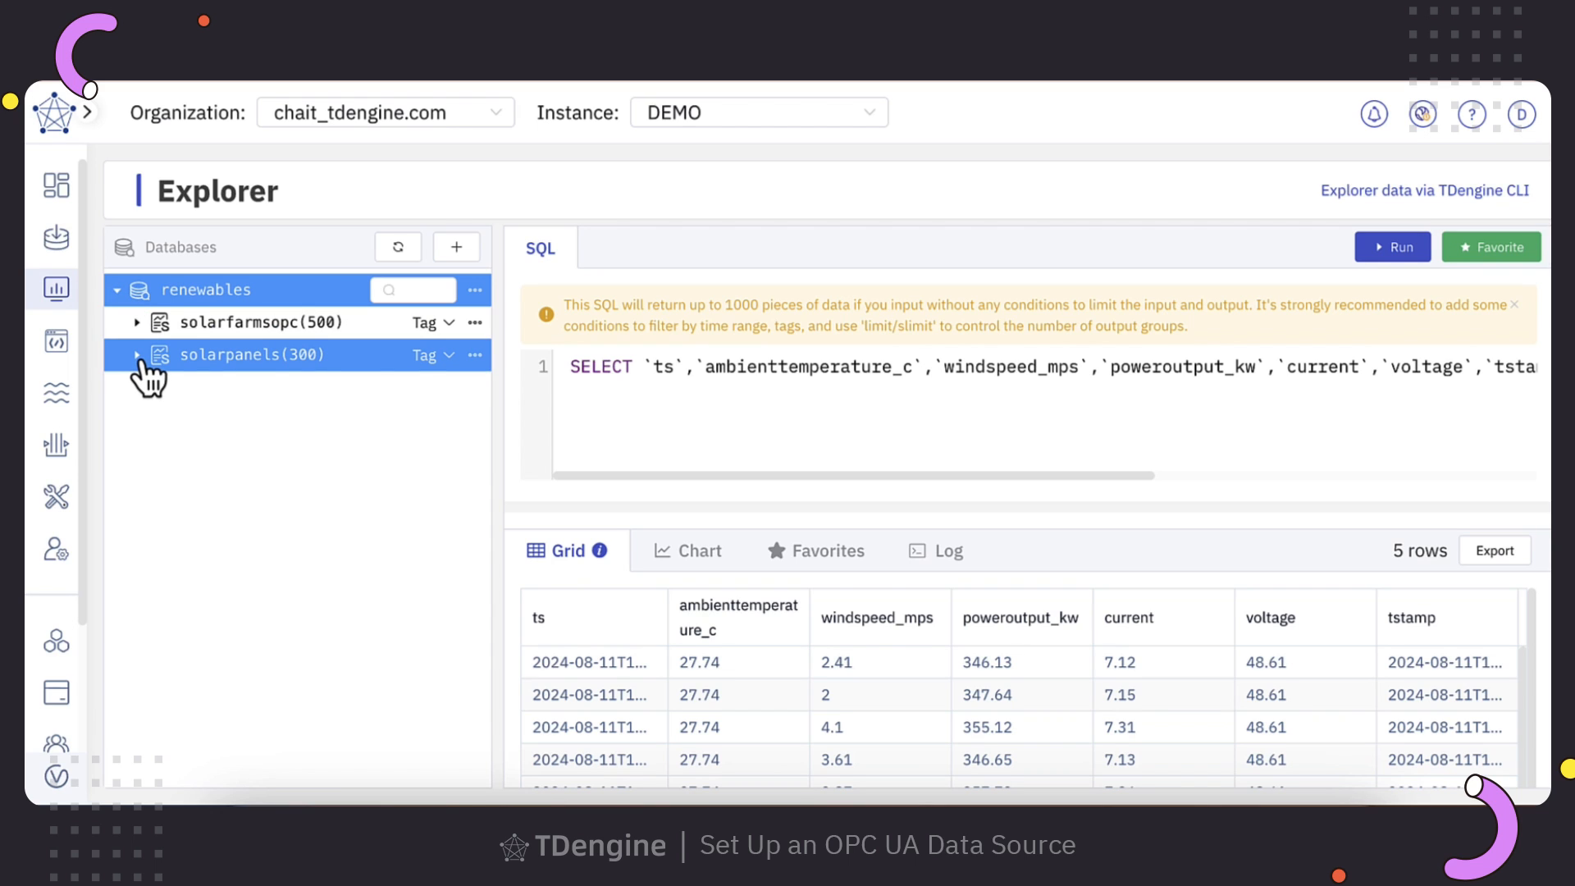
{"action": "left_click", "coordinate": [141, 323]}
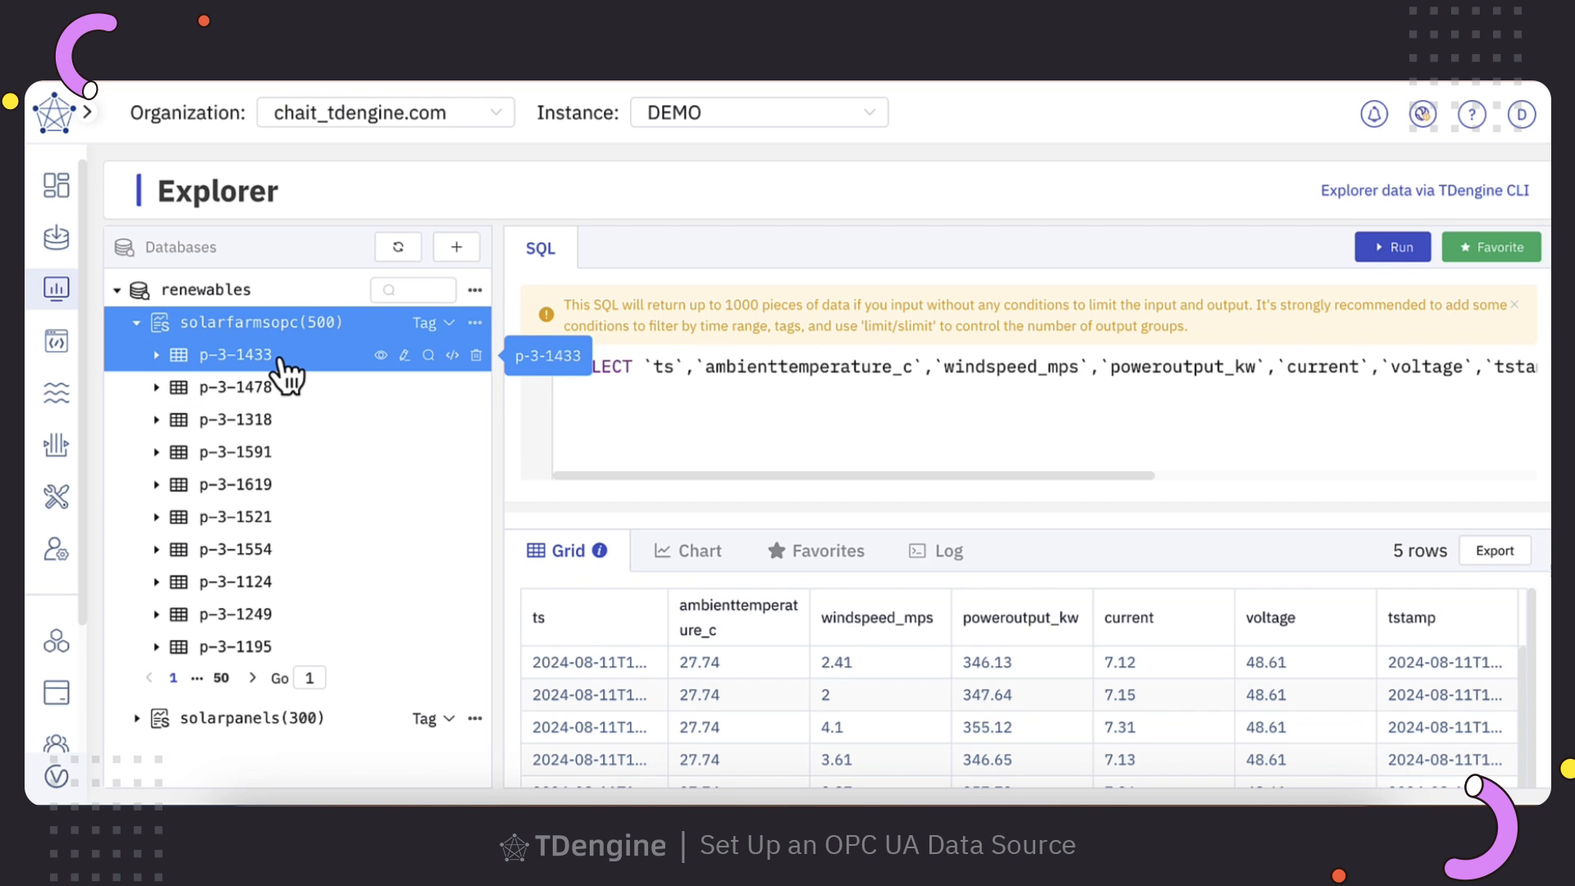
{"action": "left_click", "coordinate": [381, 356]}
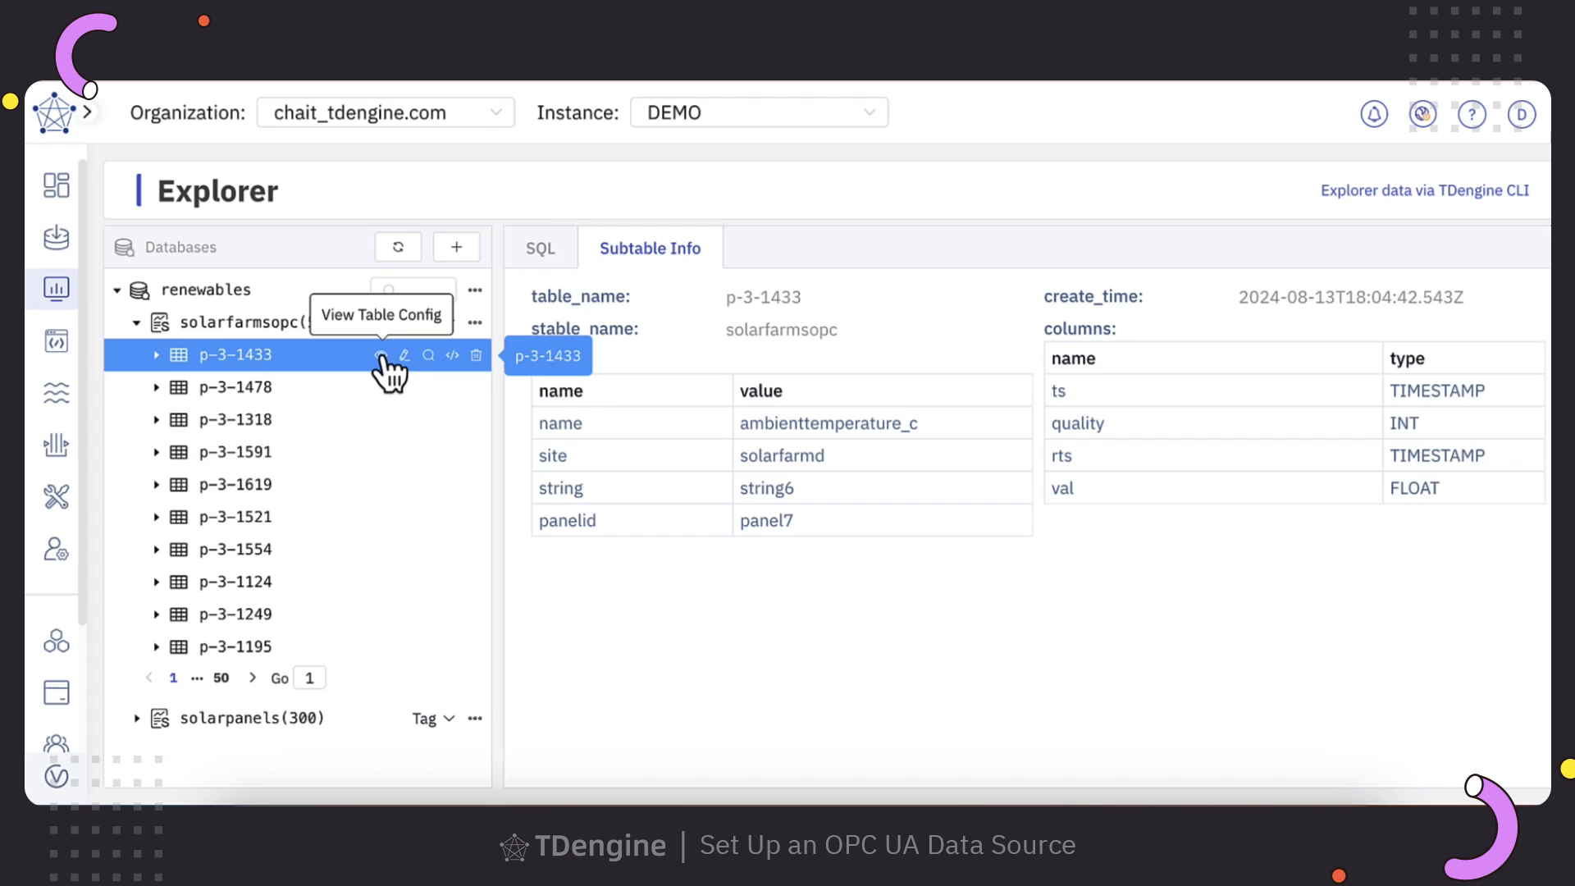